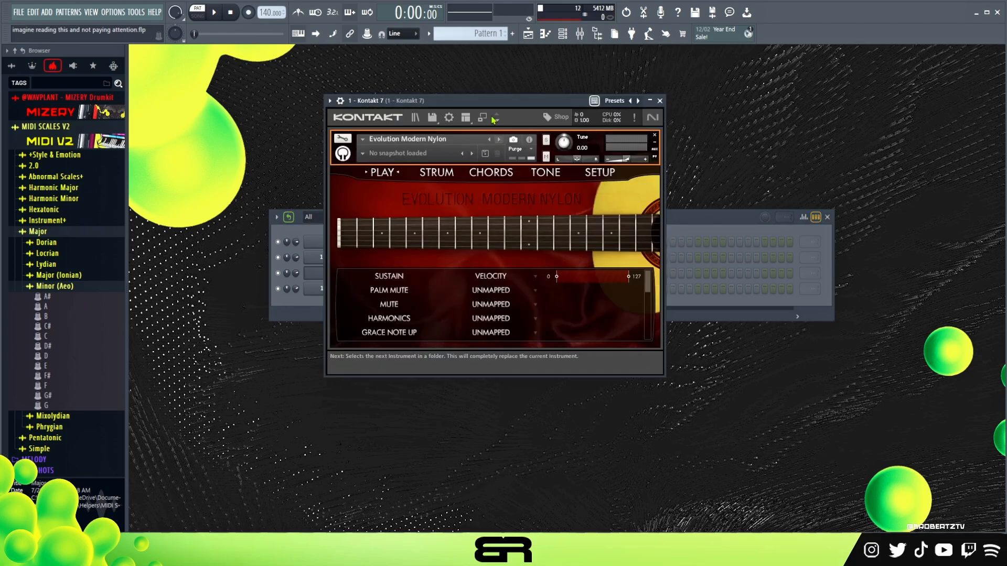
- Close the Kontakt 7 window and load the G# Harmonic Min scale MIDI onto the Sampler channel
drag(489, 96, 501, 103)
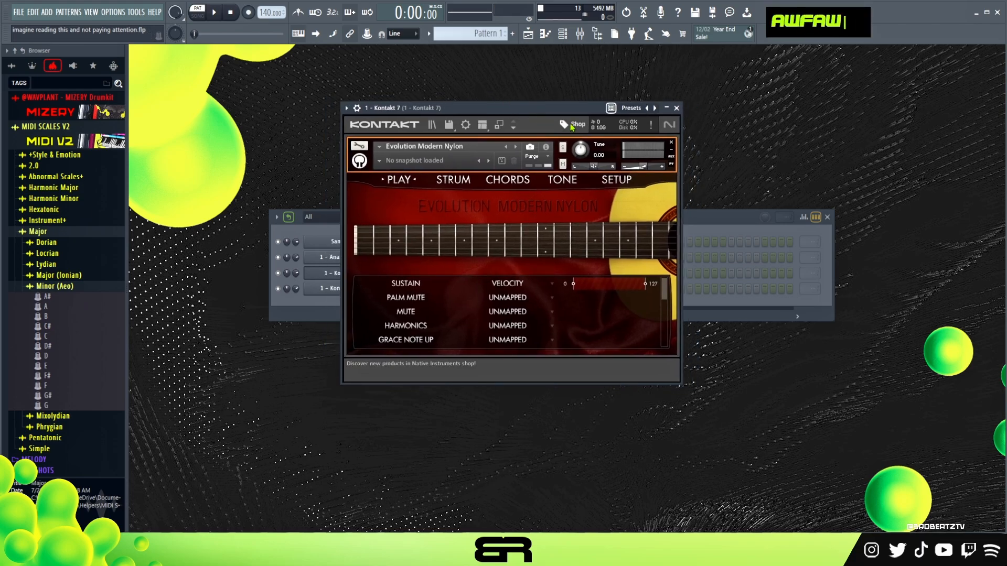
click(676, 108)
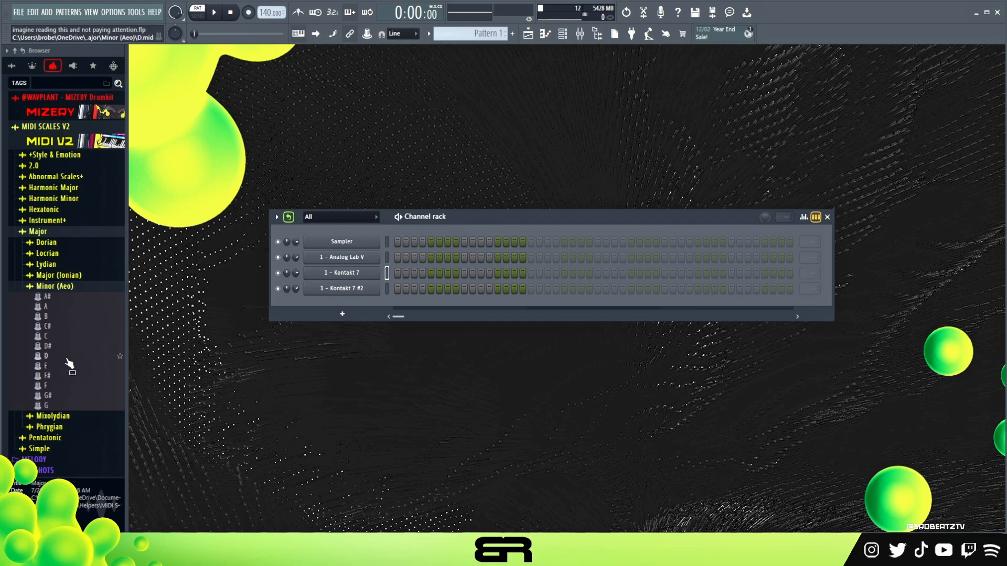
click(52, 198)
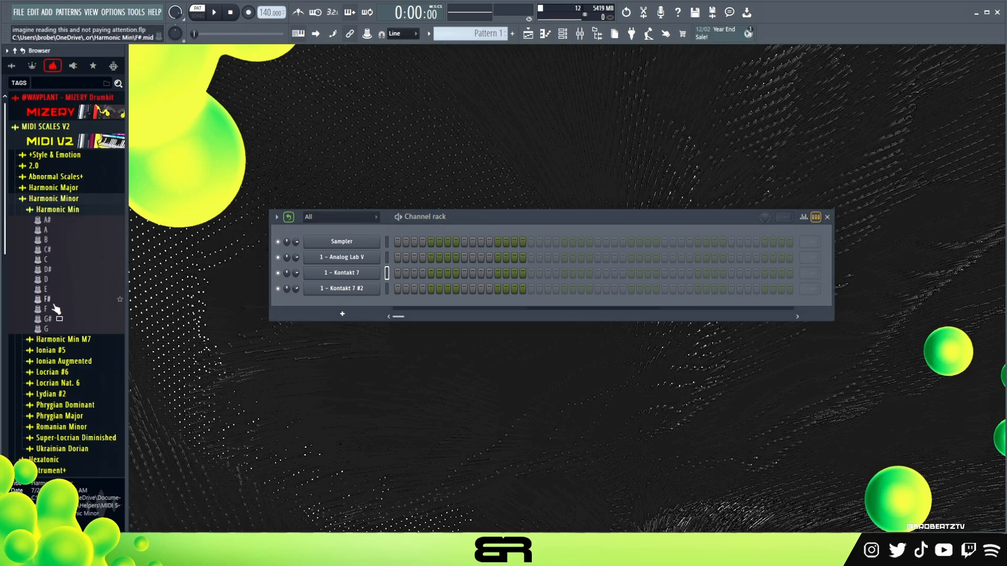
drag(47, 320, 339, 245)
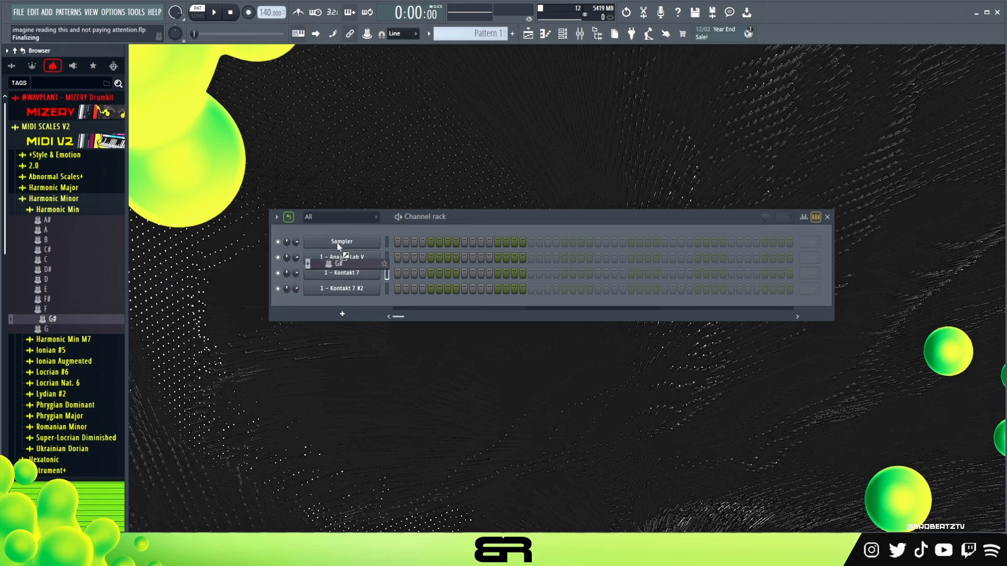
- Rename the Sampler channel to "G# Harm Min" and collapse the MIDI SCALES V2 folder
right_click(361, 244)
click(398, 263)
text(G#)
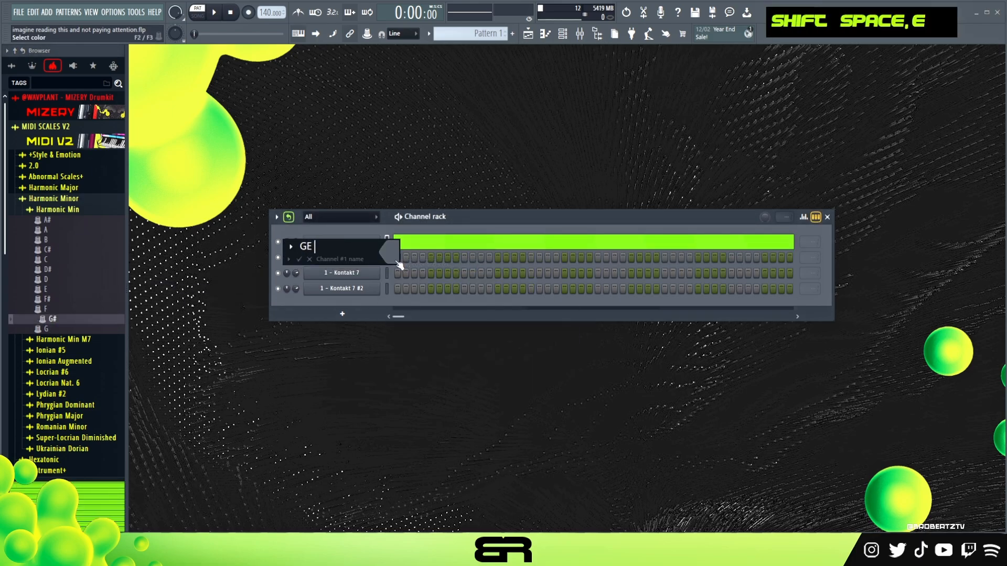
text( Harm Min)
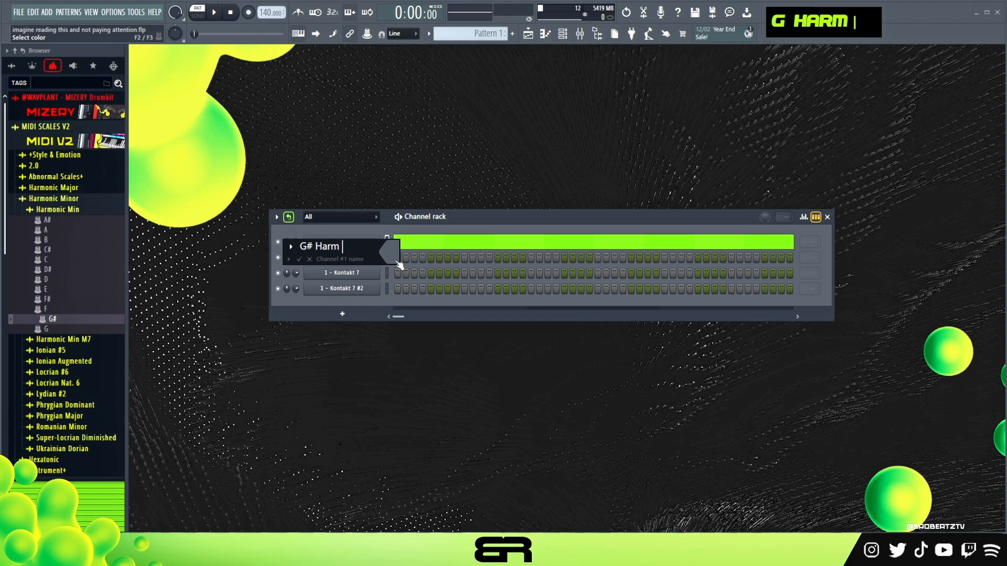
key(Return)
right_click(58, 129)
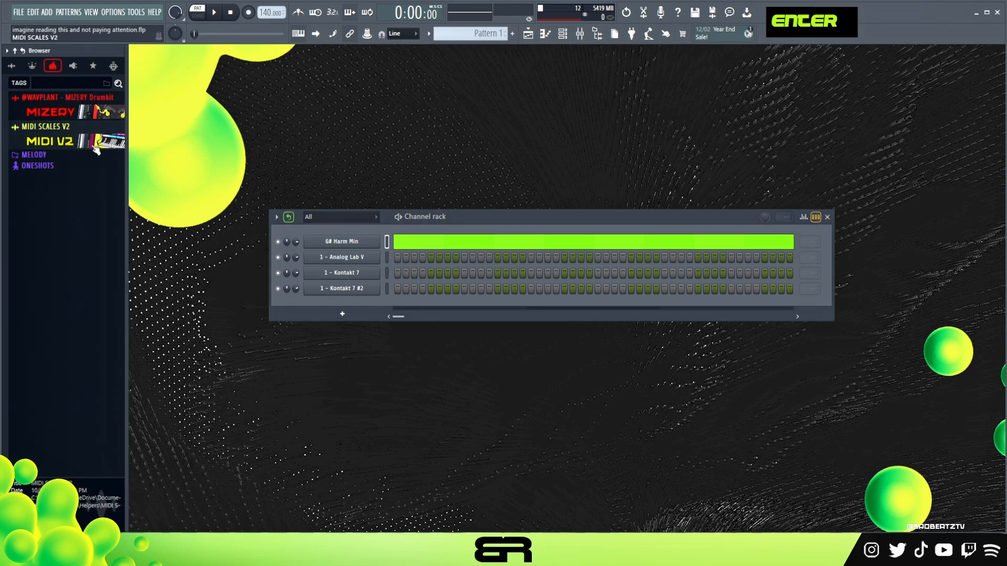
- Open the 1 - Kontakt 7 channel's piano roll with an enlarged view of the first bars
right_click(350, 274)
click(419, 271)
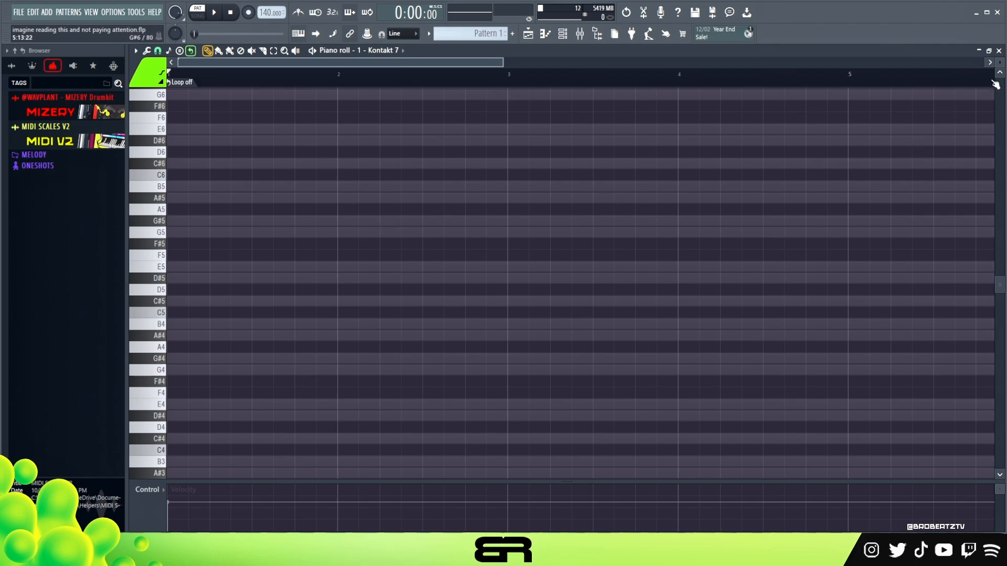
scroll(1001, 63, up, 4)
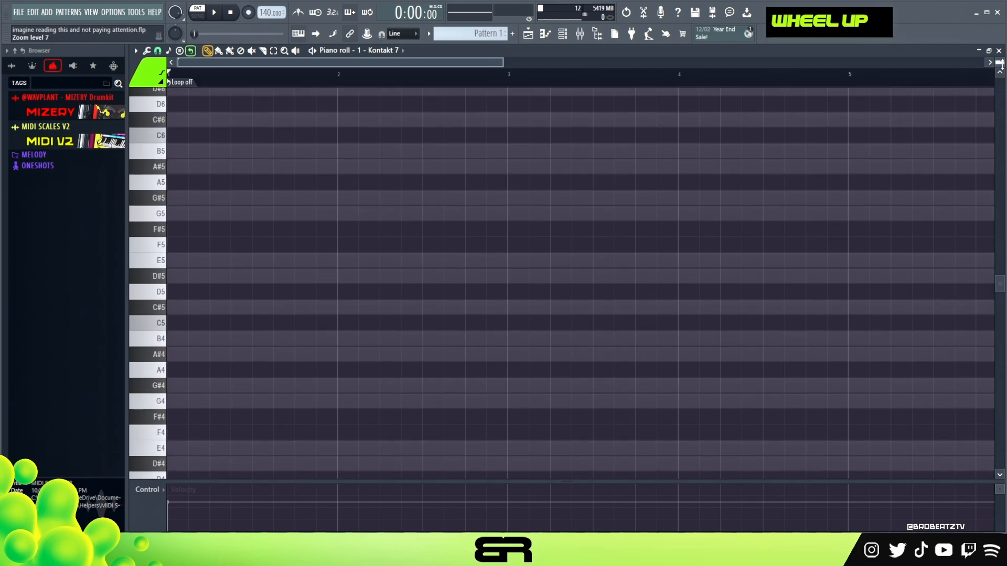
scroll(1001, 63, up, 1)
drag(502, 64, 402, 63)
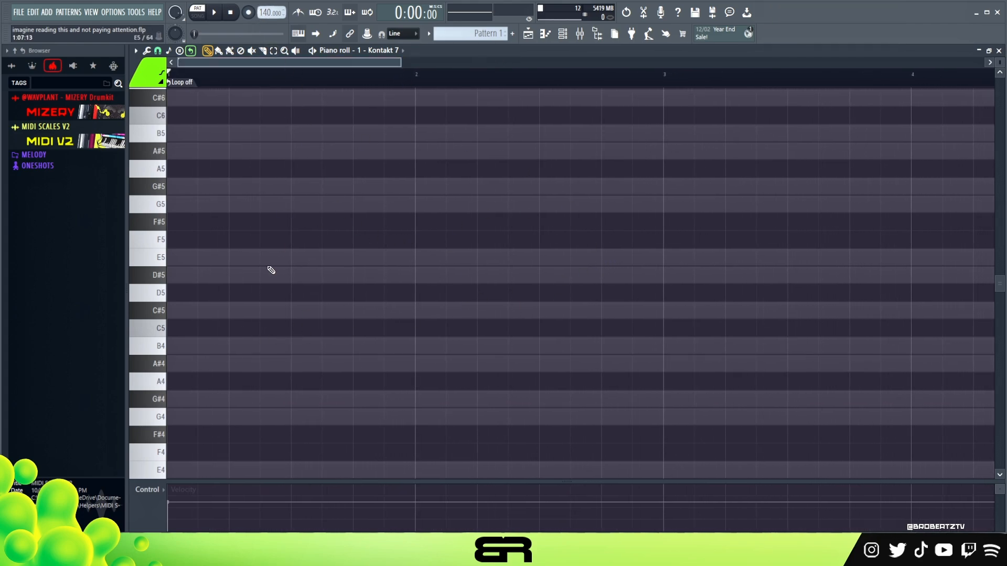
click(220, 310)
drag(233, 311, 666, 312)
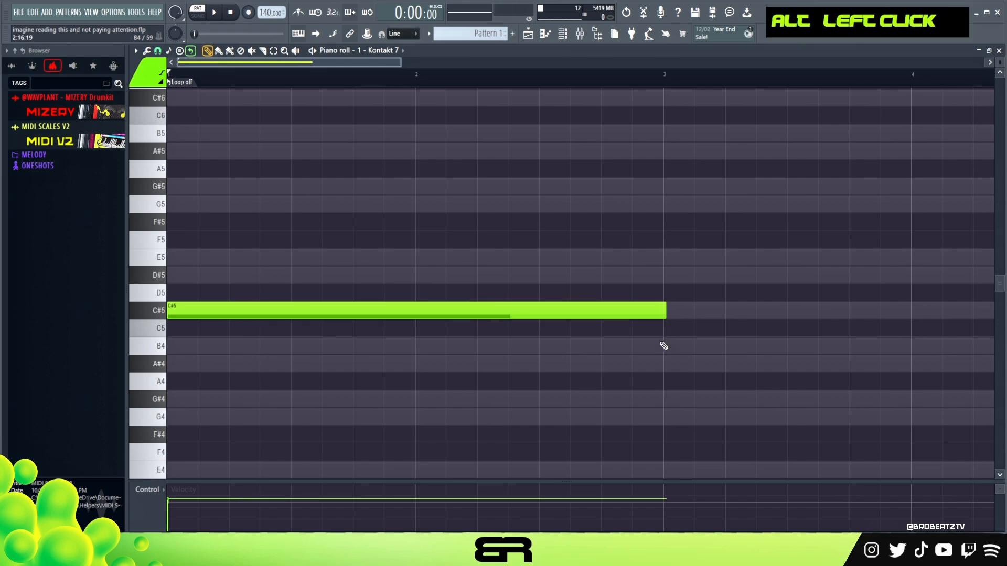
right_click(387, 316)
- Draw a G#4 note at the start of bar 1 and set its length to one bar
drag(208, 398, 174, 400)
ctrl+click(548, 392)
drag(665, 400, 414, 409)
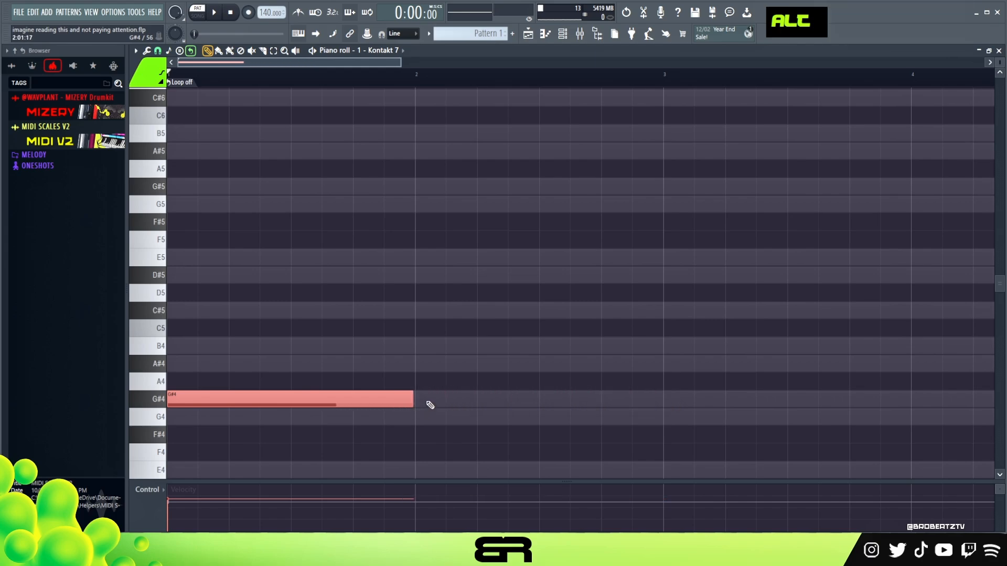
right_click(444, 393)
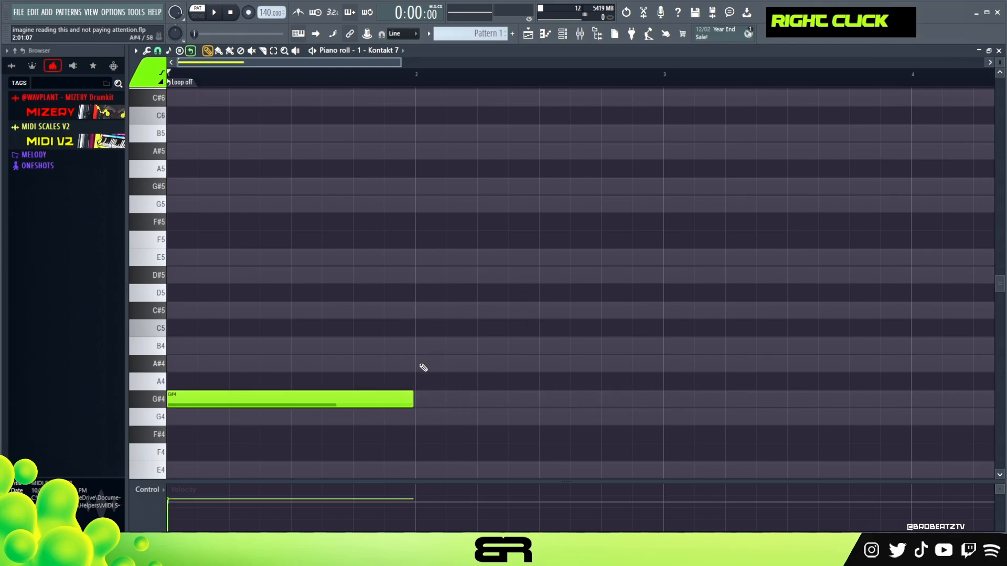
- Try one-bar notes on G#4, A#4, B4, D#5 and E5 in bar 2, and delete them
click(419, 346)
click(419, 363)
click(419, 257)
click(419, 275)
click(419, 399)
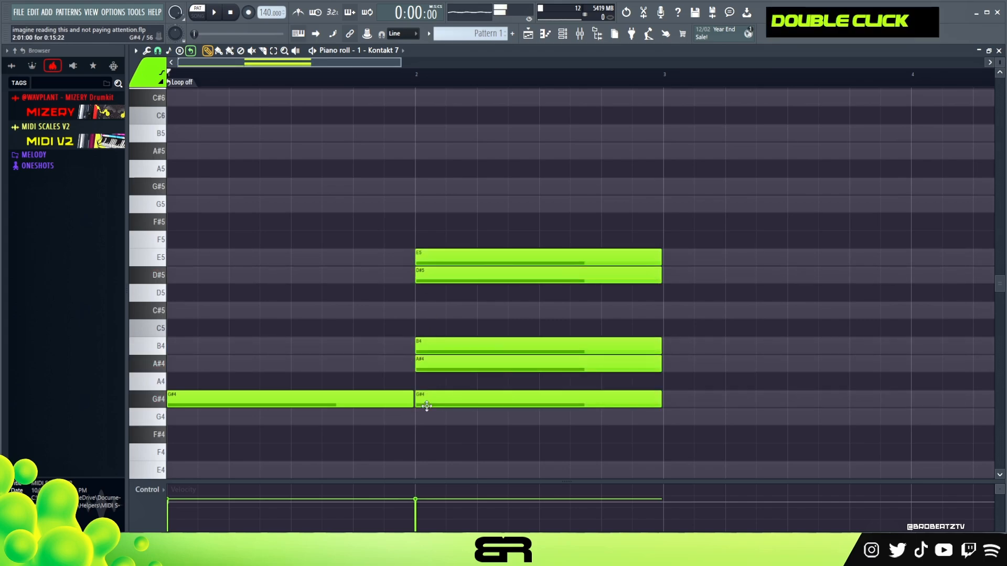
click(419, 417)
right_click(480, 429)
drag(480, 429, 445, 249)
- Stack copies of the G#4 note on B4 and D#5 in bar 1
ctrl+click(229, 393)
drag(229, 393, 199, 275)
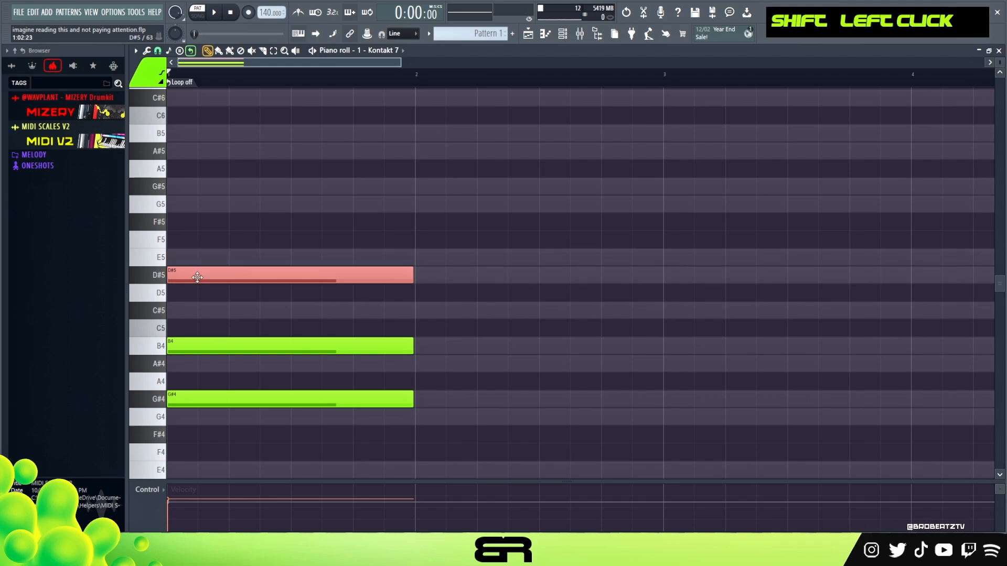
alt+right_click(220, 289)
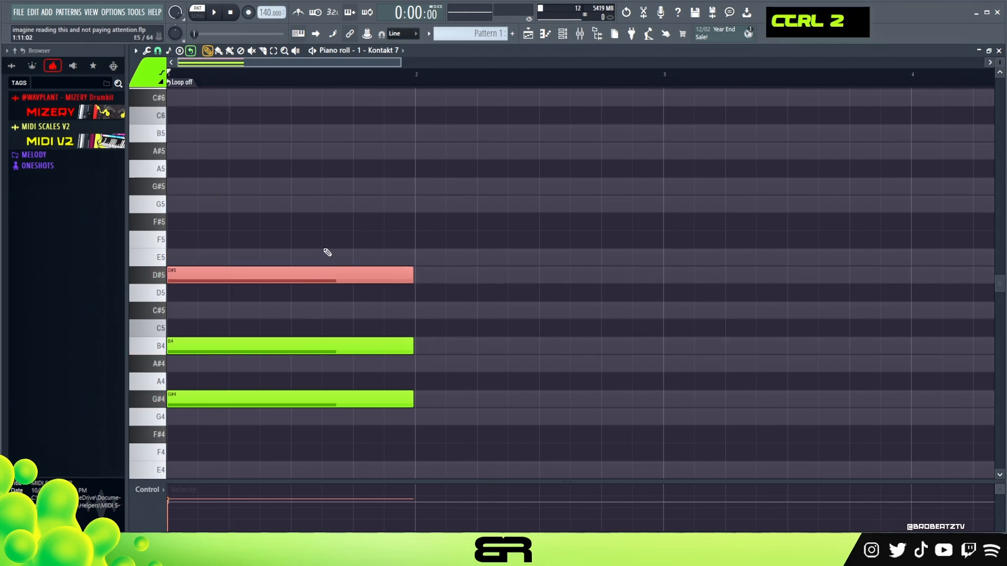
- Transpose the D#5 note down one octave to D#4
ctrl+click(325, 288)
key(ctrl+Down)
key(ctrl+Up)
key(ctrl+Down)
right_click(408, 250)
scroll(433, 251, down, 3)
right_click(376, 283)
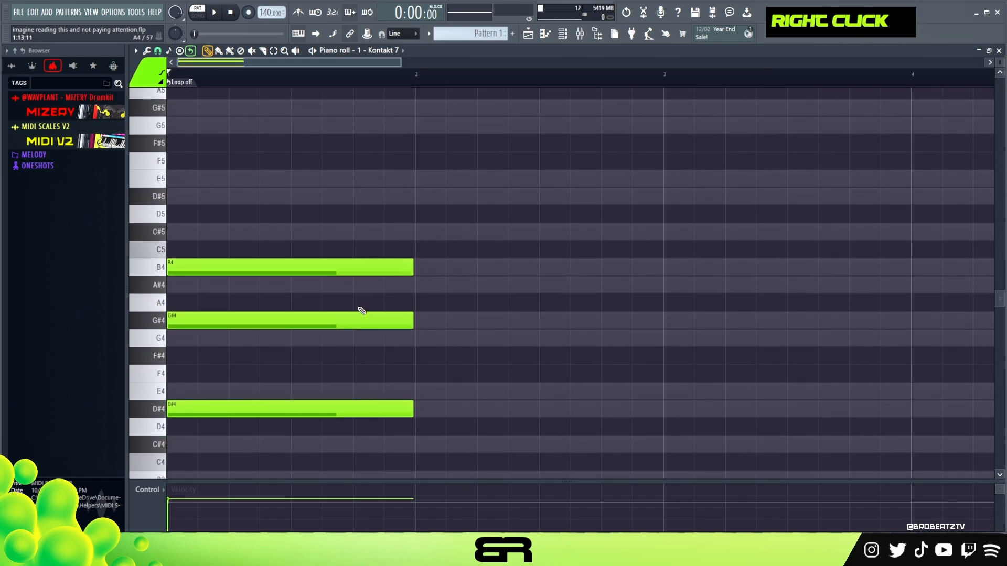
- Move the G#4 note to bar 2 and delete the B4 note, leaving D#4 in bar 1
ctrl+drag(317, 255, 456, 322)
right_click(470, 366)
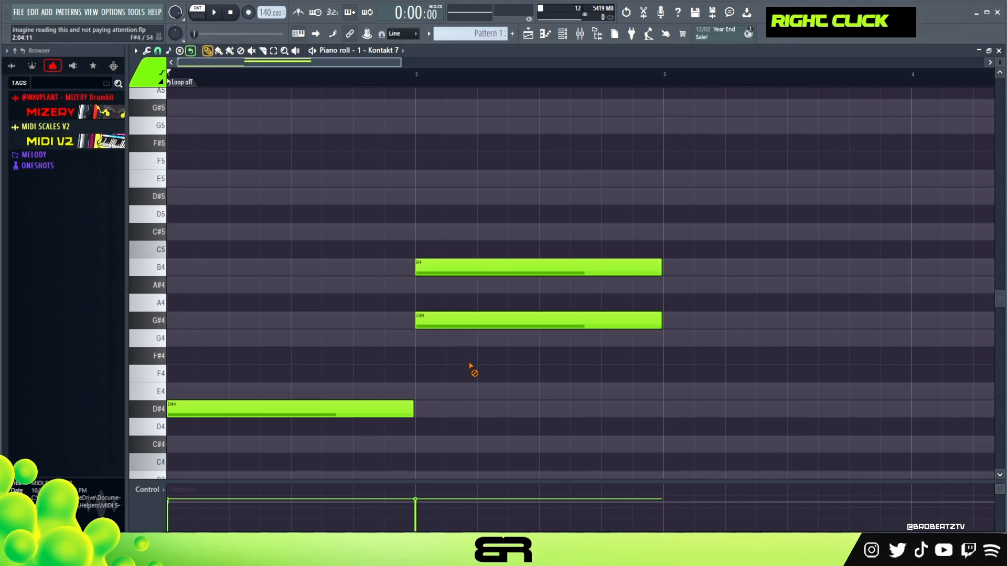
drag(437, 267, 690, 263)
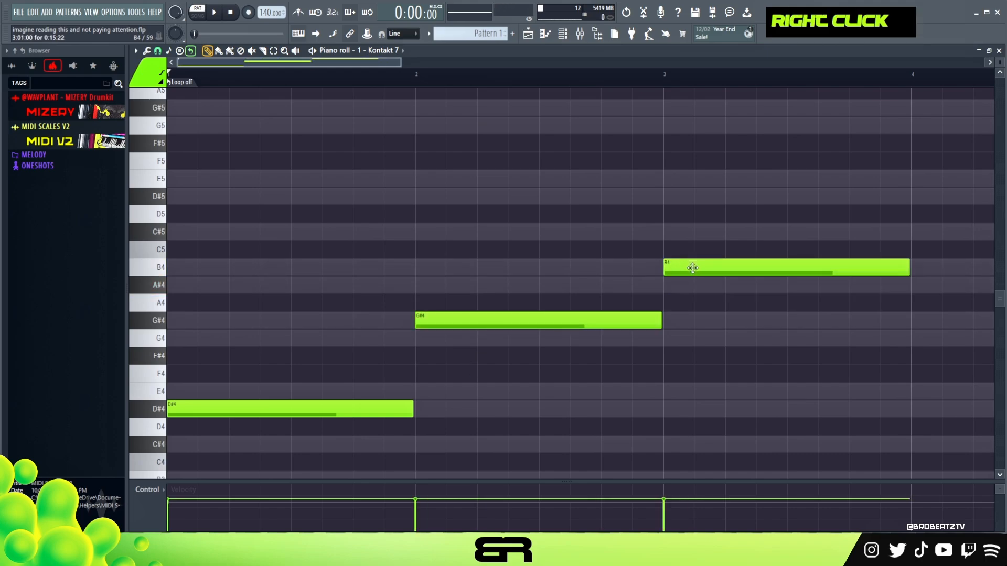
right_click(693, 268)
- Stack copies of the bar 2 G#4 note on E4 and C#4
ctrl+drag(379, 294, 625, 346)
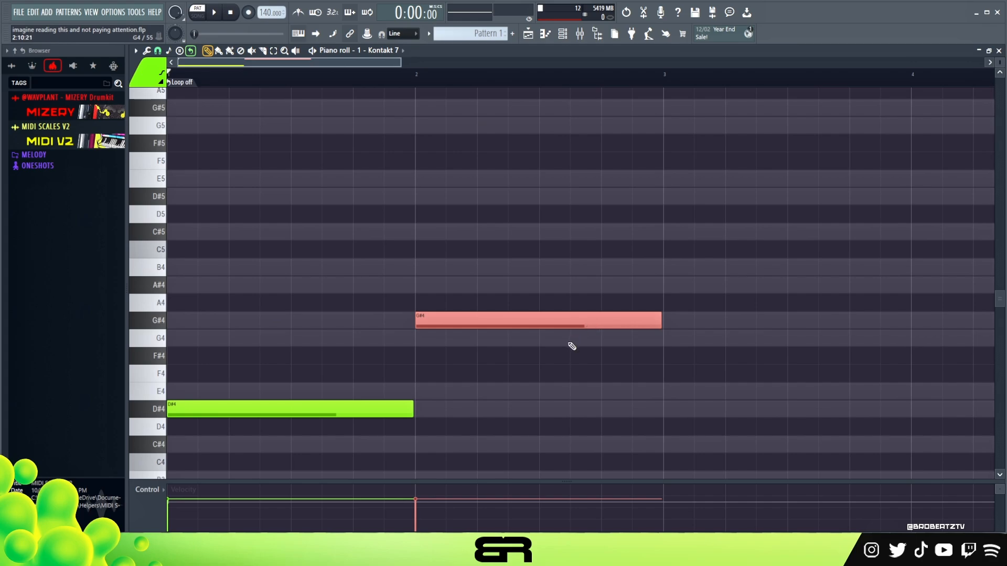
right_click(751, 337)
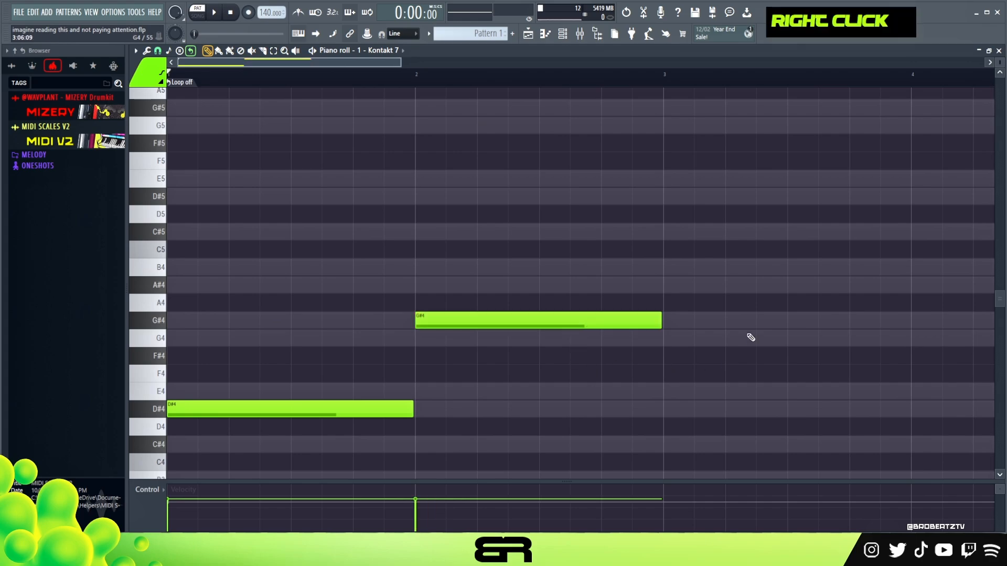
ctrl+click(653, 327)
key(shift)
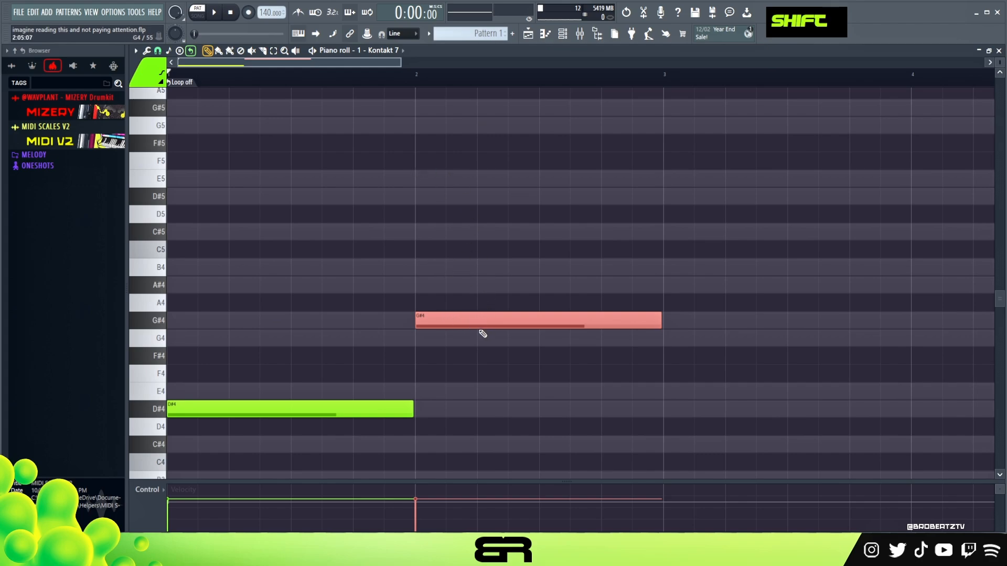
ctrl+click(462, 321)
drag(459, 329, 441, 453)
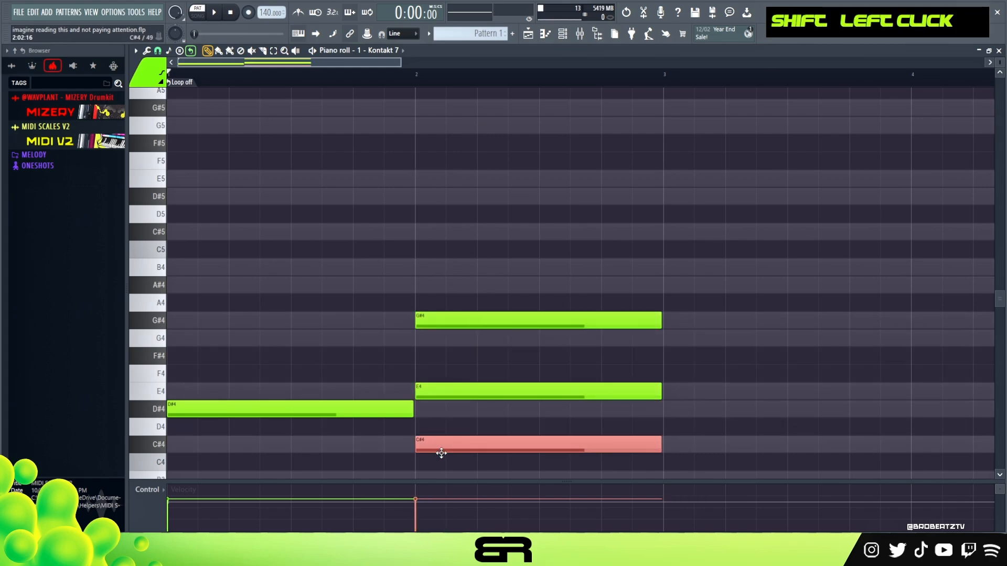
right_click(703, 425)
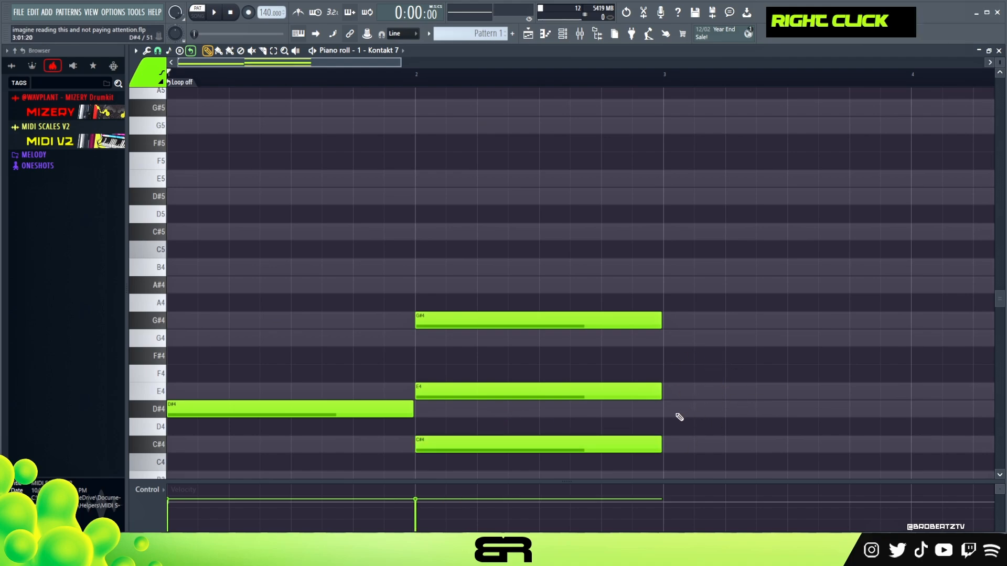
- Spread the stacked notes out by moving E4 to bar 3 and C#4 to bar 4
mouse_move(457, 348)
ctrl+mouse_down()
mouse_move(457, 419)
mouse_move(703, 436)
mouse_move(786, 454)
mouse_move(953, 452)
ctrl+mouse_up()
ctrl+shift+click(447, 436)
ctrl+click(703, 435)
- Compress all four notes to half their length so they span two bars, and quantize them
key(ctrl+a)
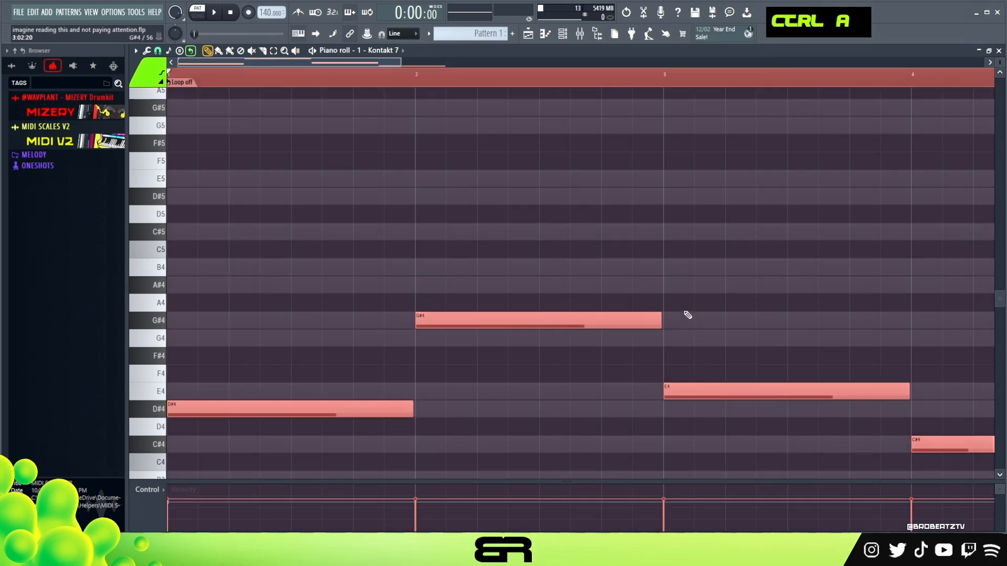
drag(401, 63, 472, 64)
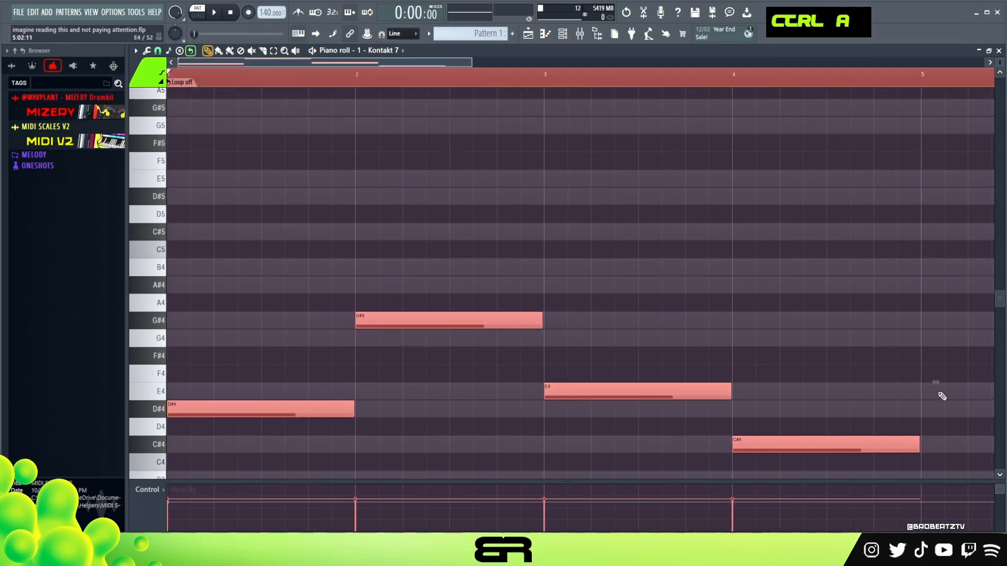
drag(942, 399, 610, 395)
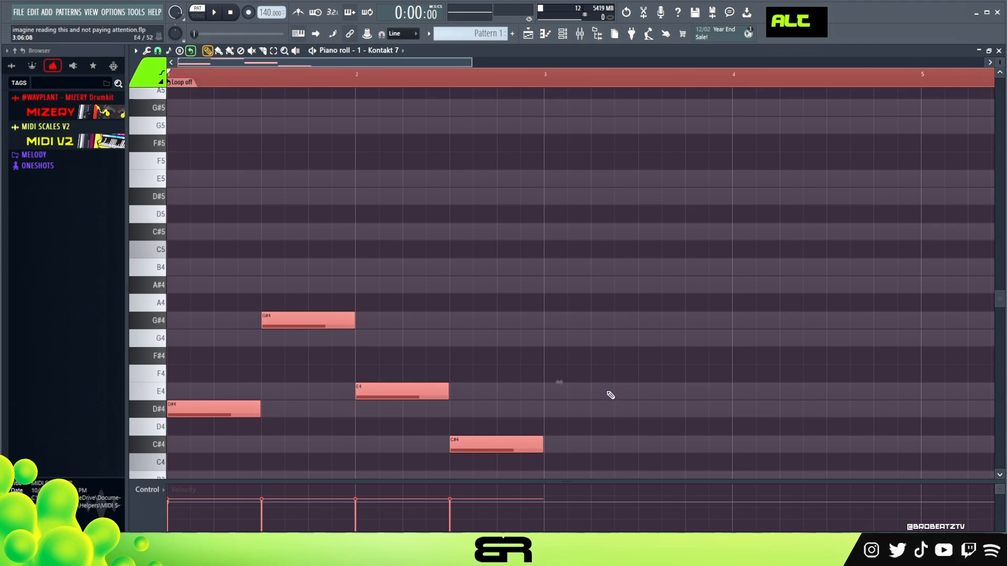
key(ctrl+q)
- Deselect the notes and play back the four-note pattern
scroll(182, 84, up, 3)
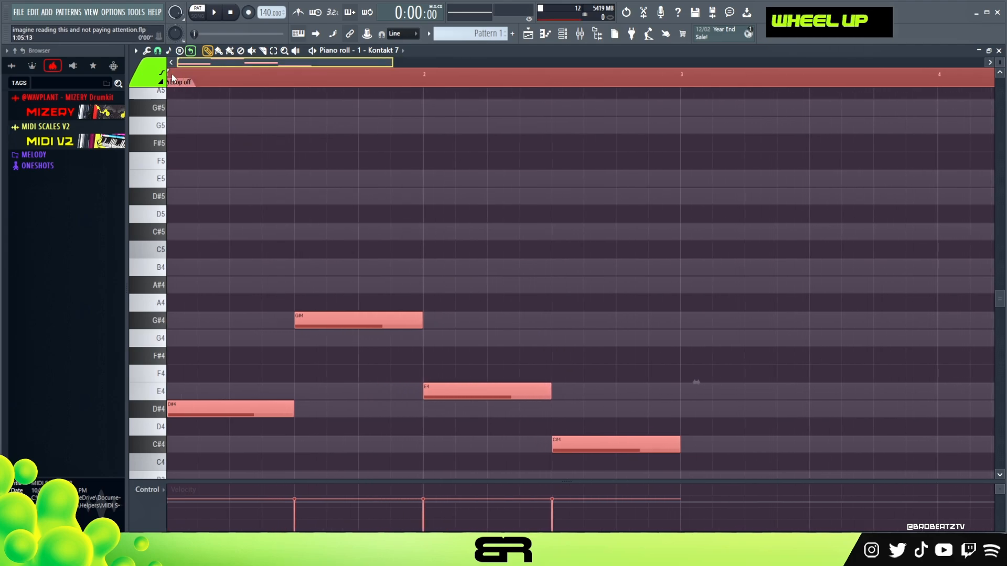
right_click(258, 93)
double_click(249, 85)
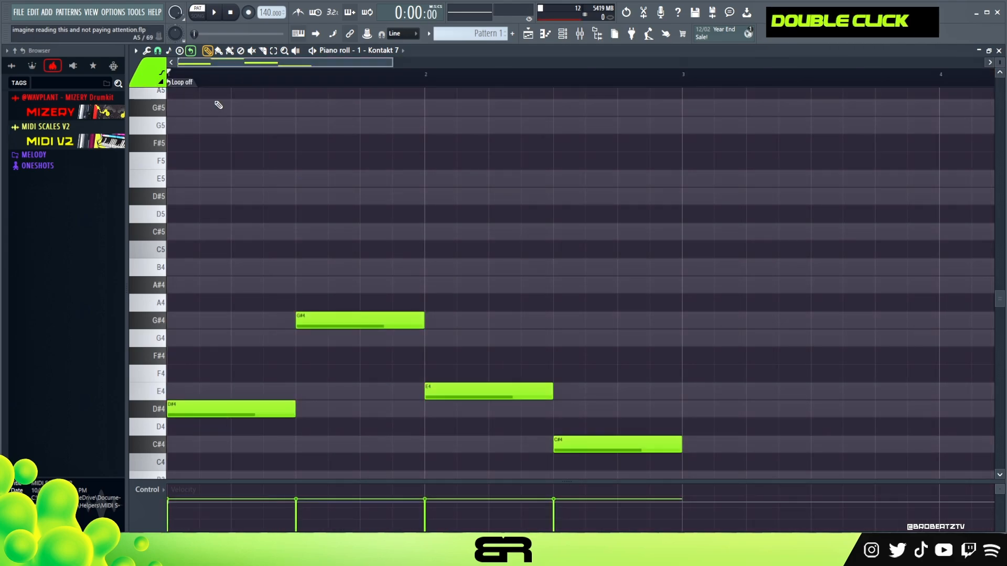
key(space)
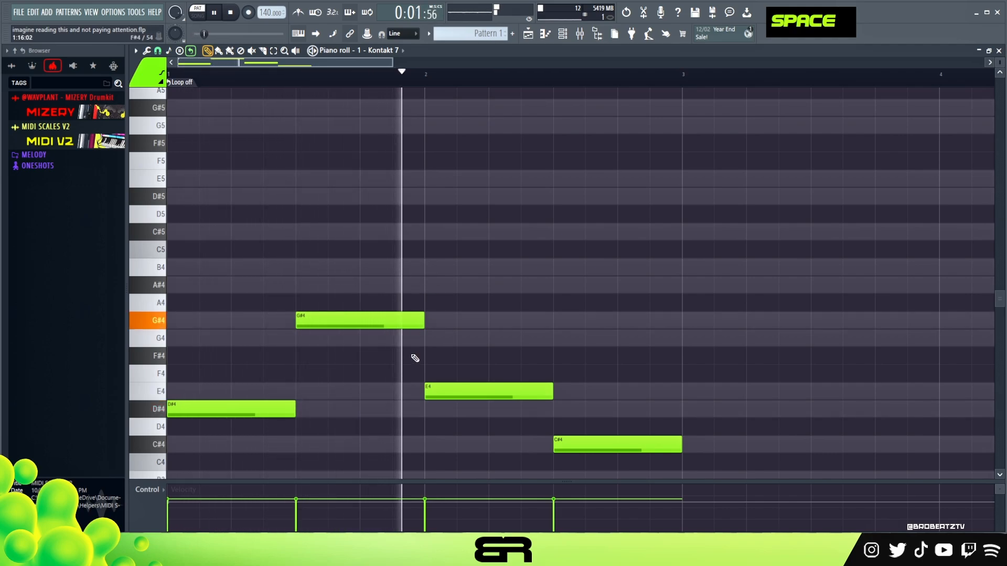
key(space)
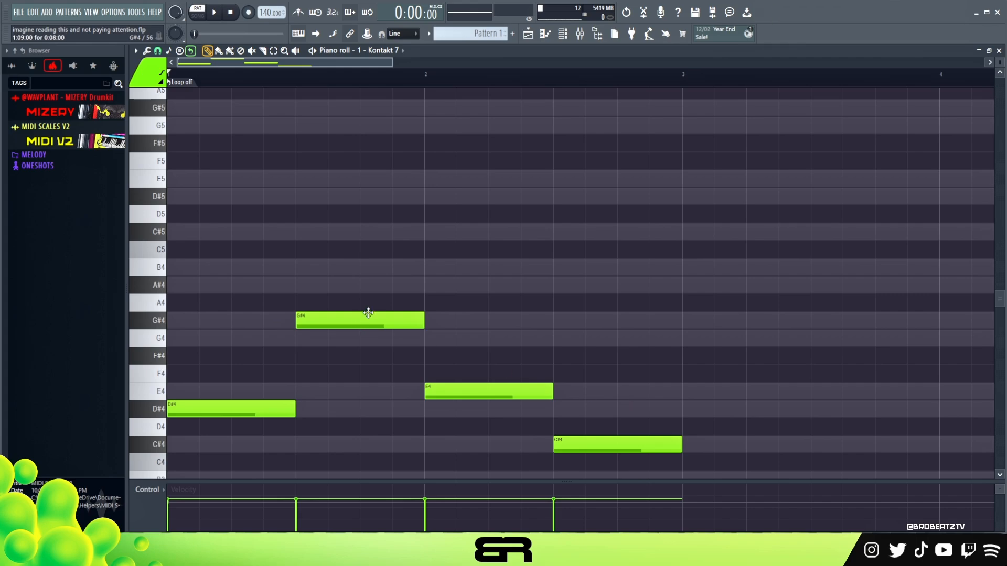
- Layer a copy of the G#4 note one octave lower on G#3, aligned with it, and play the pattern
scroll(347, 344, down, 1)
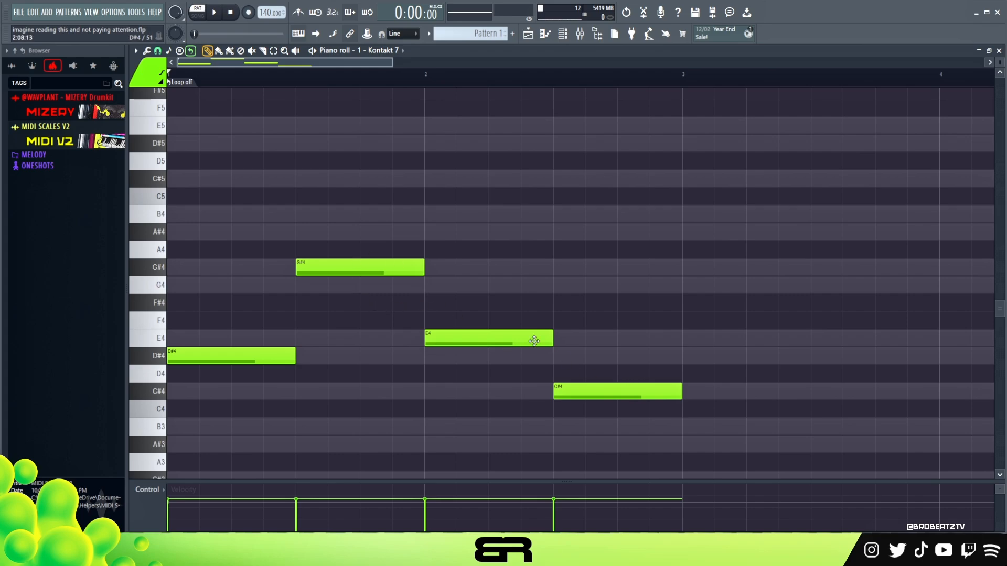
drag(359, 247, 311, 275)
shift+click(313, 279)
right_click(313, 281)
ctrl+click(283, 275)
double_click(286, 274)
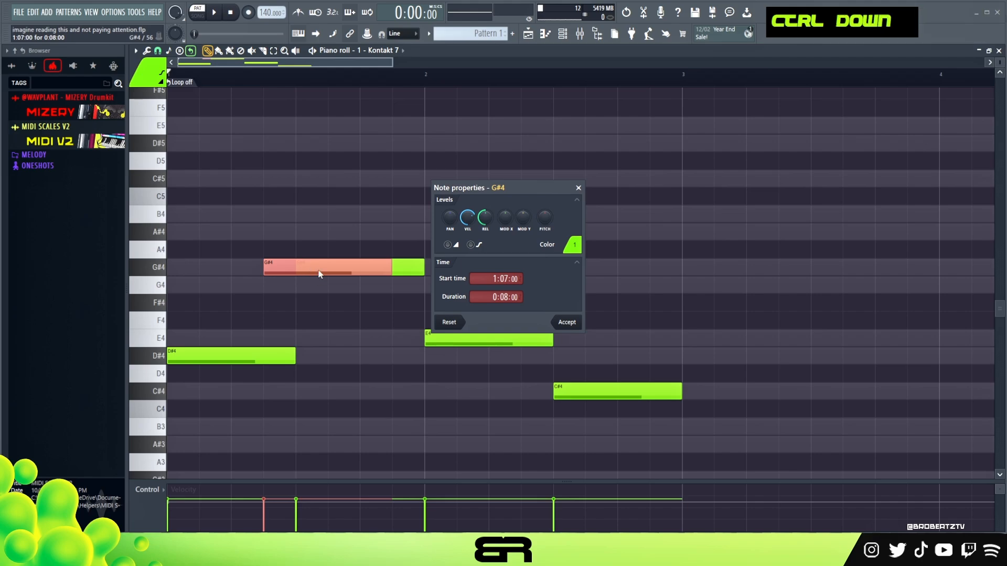
right_click(323, 257)
key(ctrl+Down)
drag(320, 461, 342, 461)
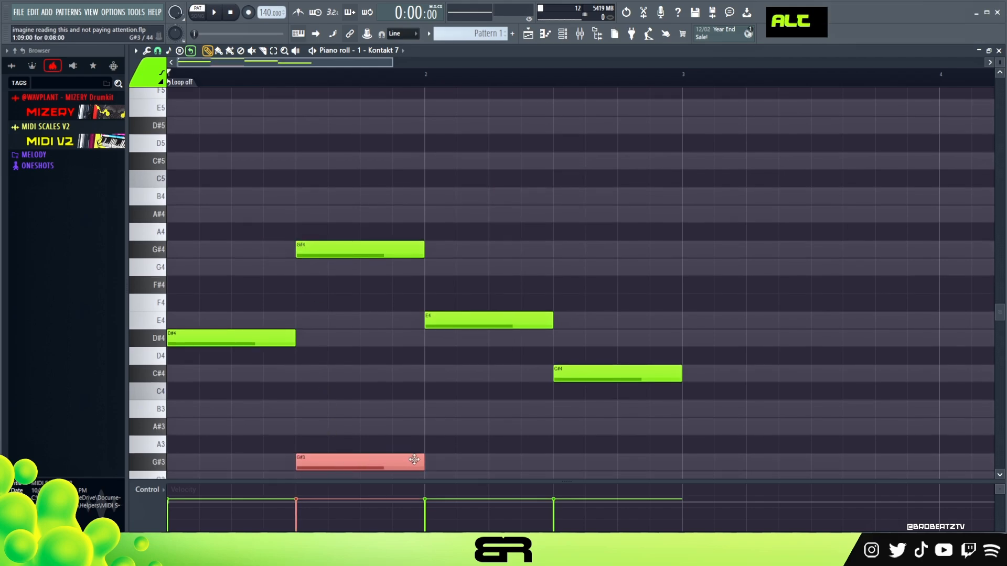
key(space)
right_click(426, 419)
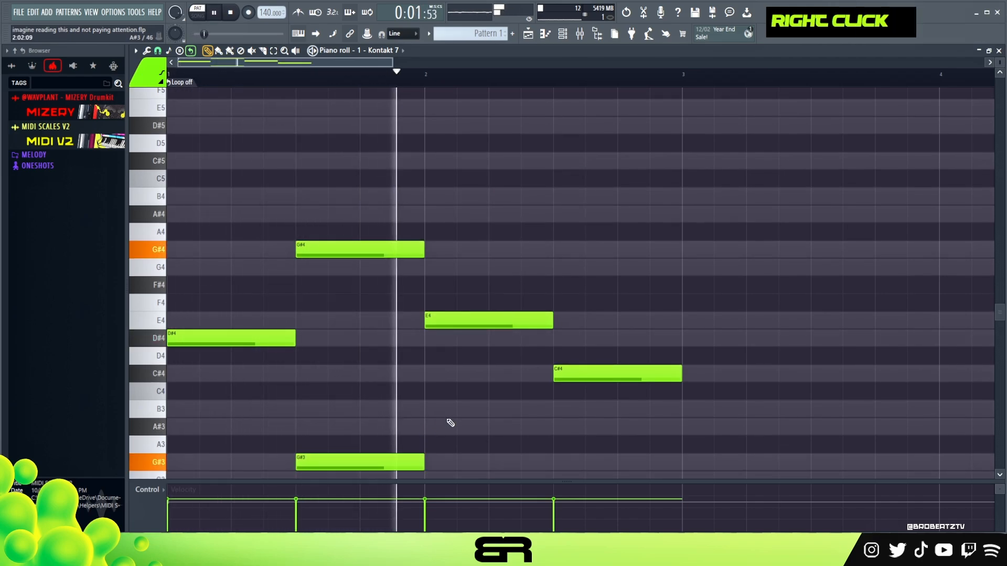
- Lower the velocity of all the notes slightly and play back the pattern
key(ctrl+a)
key(space)
alt+scroll(443, 410, down, 2)
key(space)
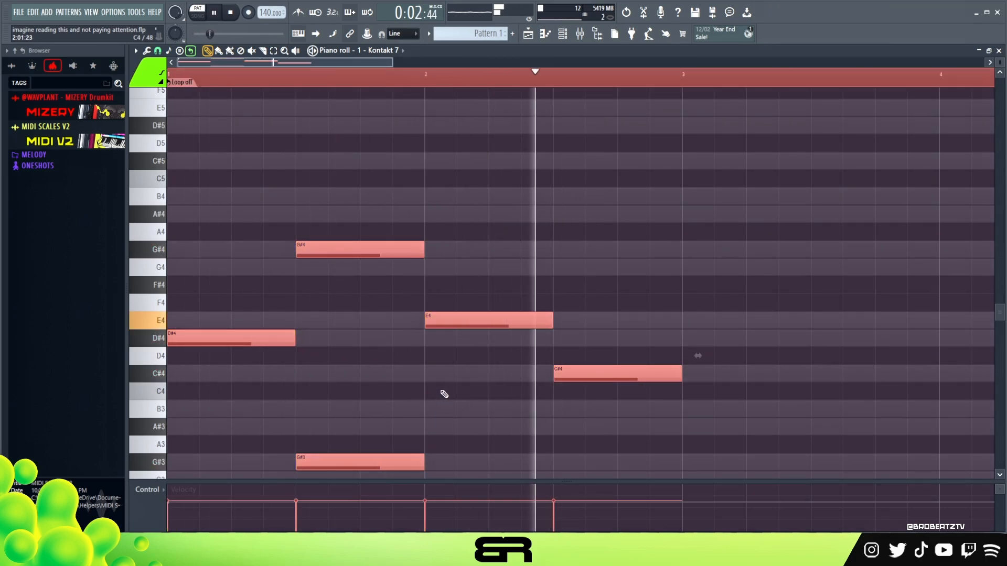
right_click(345, 376)
key(space)
scroll(321, 365, up, 1)
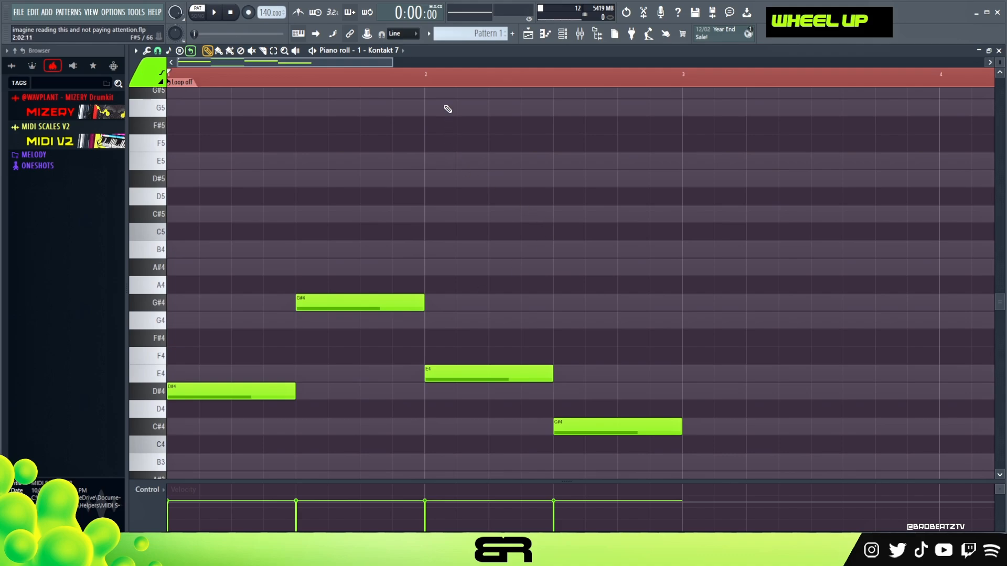
- Clear the time selection over the pattern and leave all notes deselected
drag(397, 67, 334, 71)
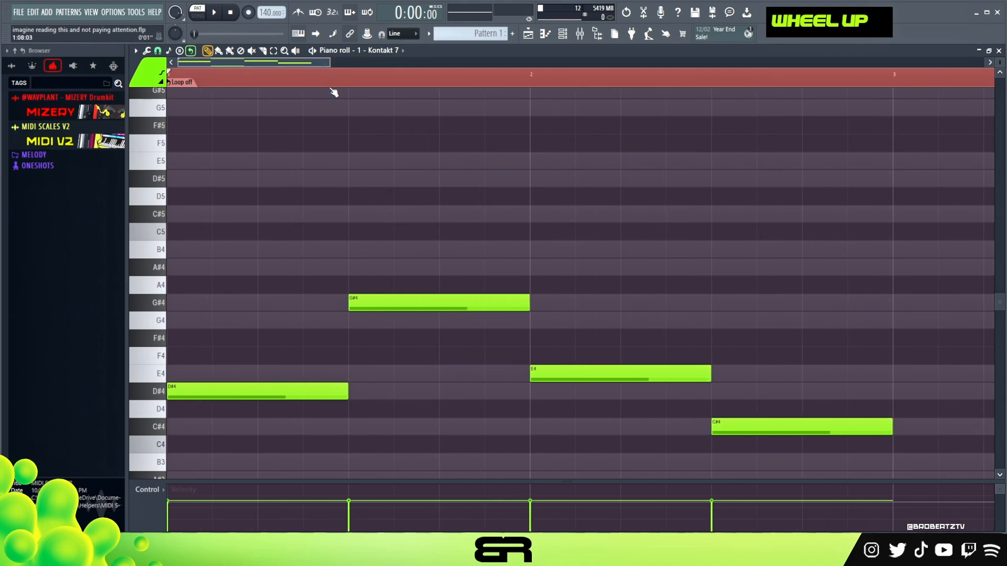
scroll(266, 131, up, 5)
scroll(267, 131, down, 5)
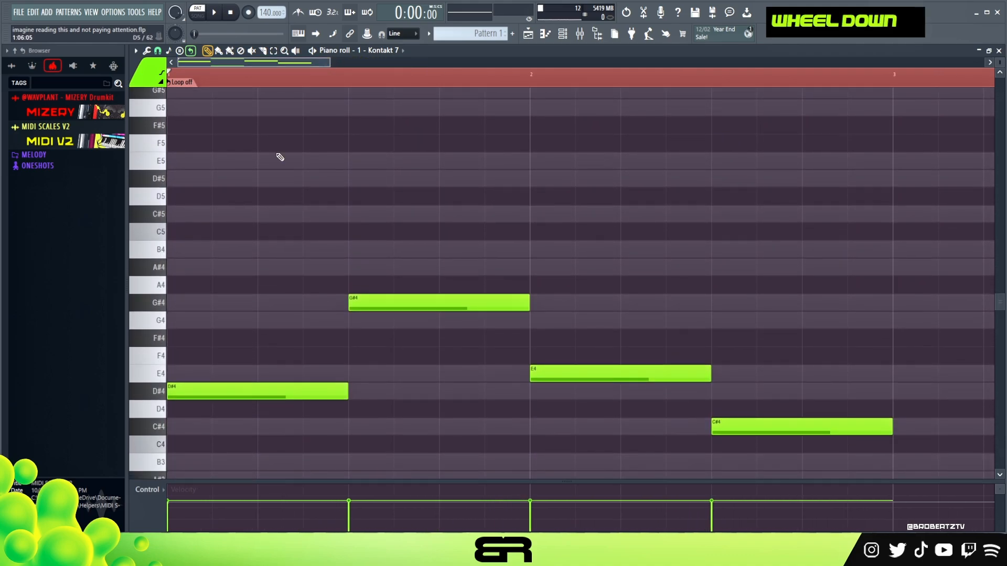
double_click(237, 82)
click(208, 81)
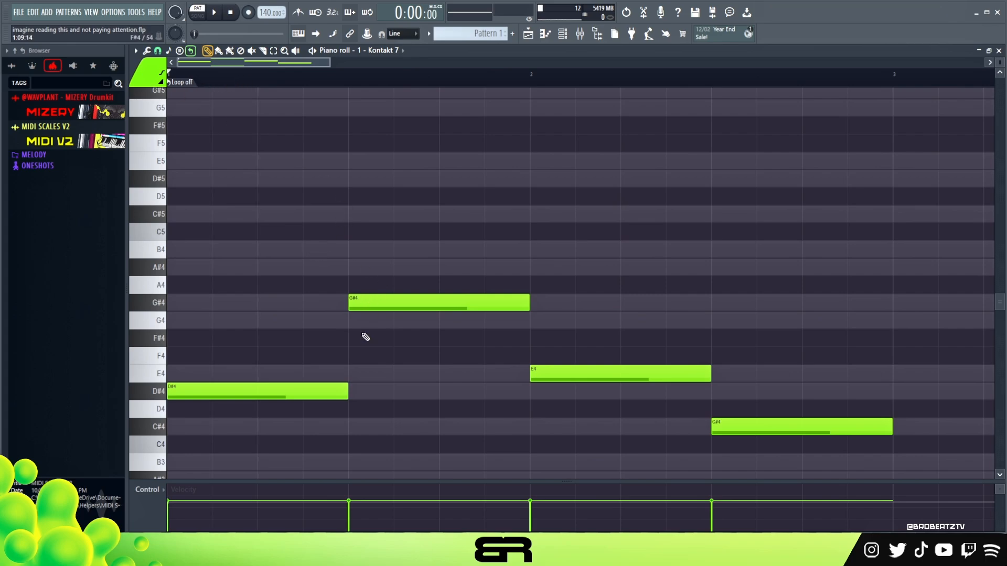
drag(258, 279, 768, 479)
right_click(567, 446)
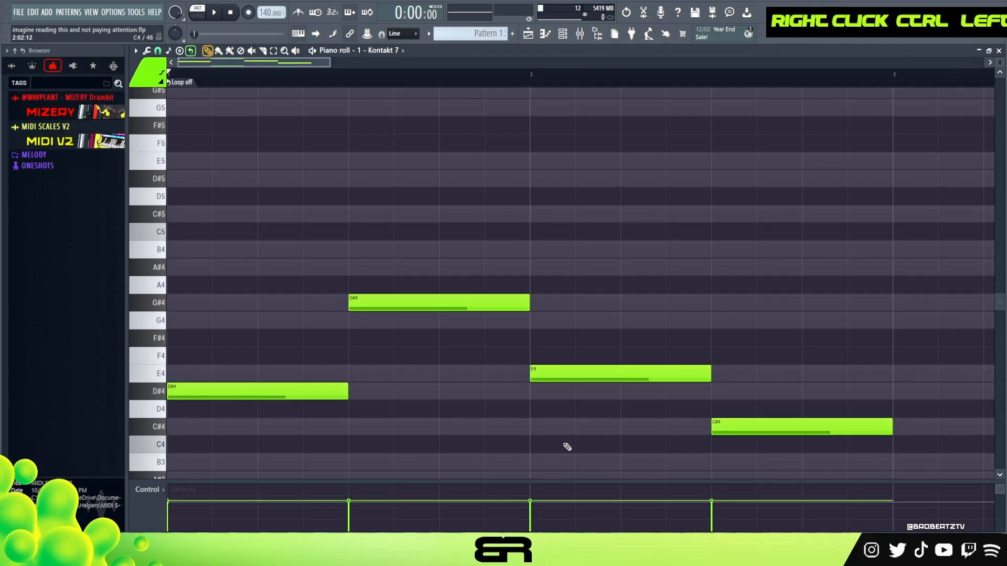
- Copy the D#4 and G#4 notes of bar 1 one octave higher, onto D#5 and G#5
mouse_move(278, 276)
mouse_down()
mouse_move(357, 383)
mouse_move(392, 404)
mouse_up()
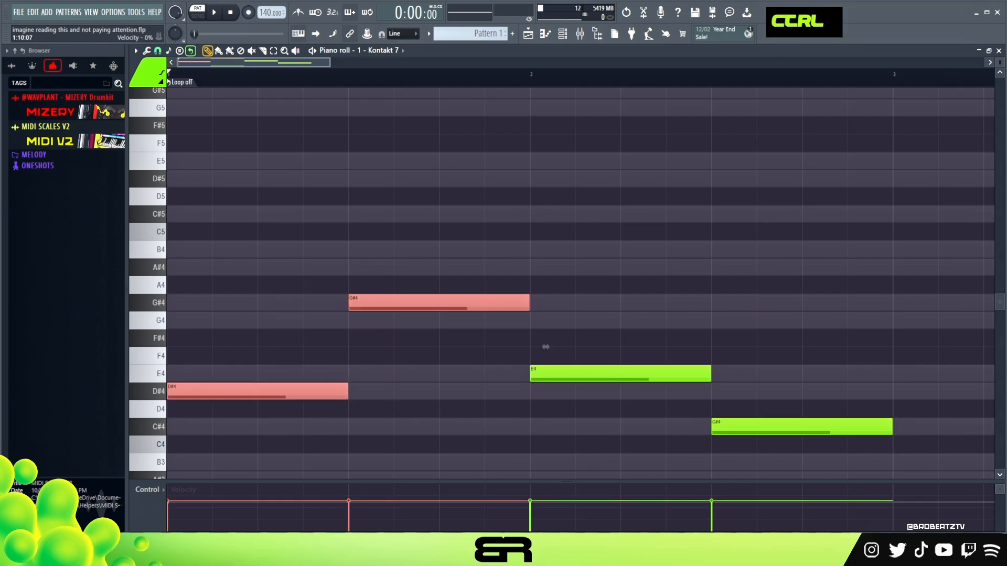
shift+click(310, 390)
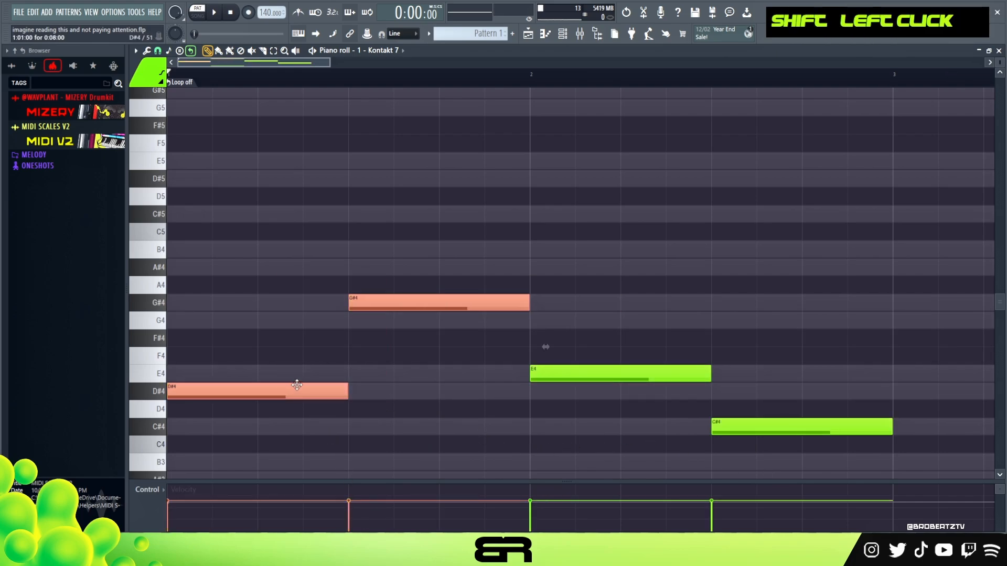
key(ctrl+Up)
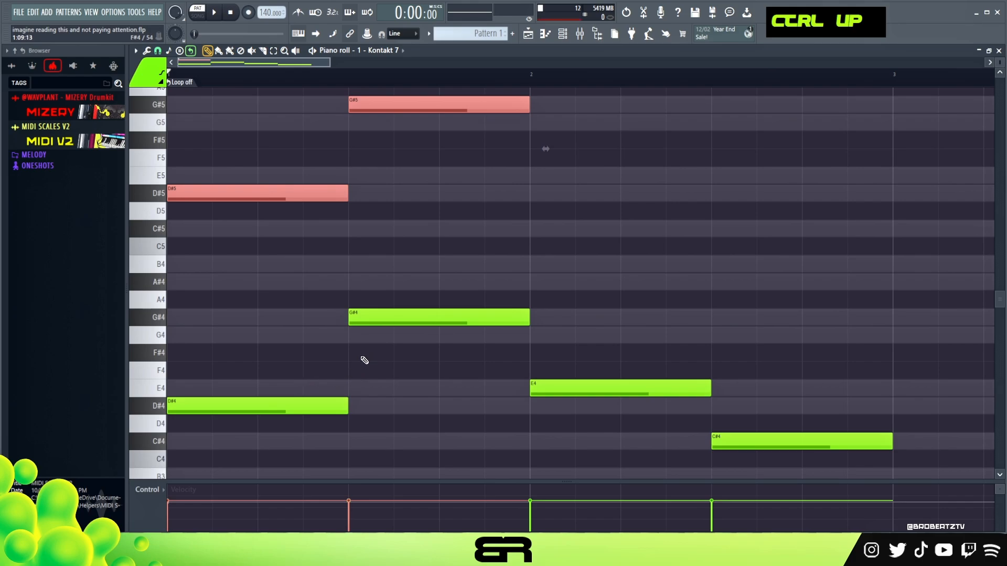
scroll(362, 355, up, 3)
right_click(345, 336)
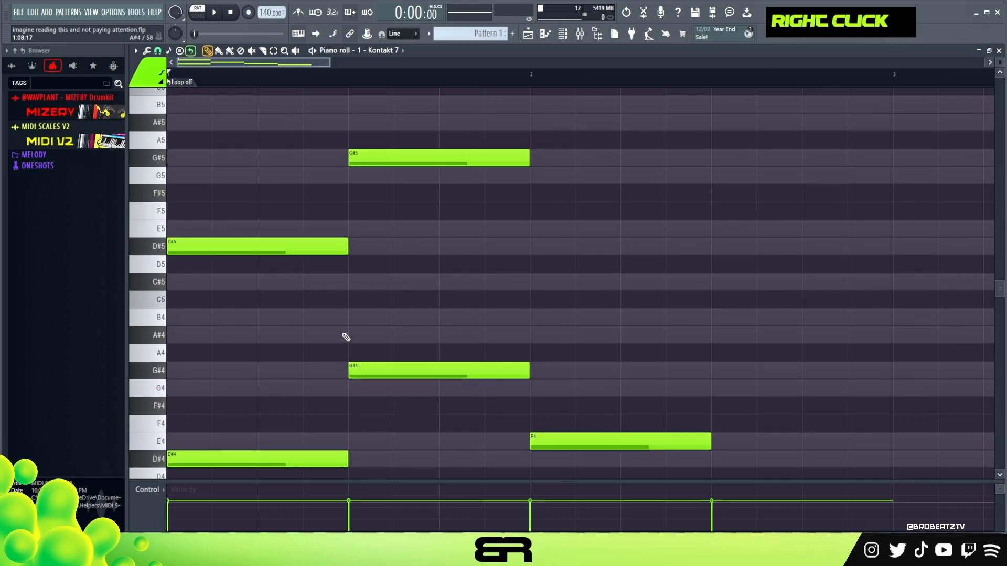
- Move G#5 to the start of bar 1 and stack copies of it on B5 and D#6
scroll(336, 334, up, 3)
drag(391, 211, 210, 211)
scroll(259, 284, up, 3)
ctrl+click(223, 269)
drag(205, 261, 212, 141)
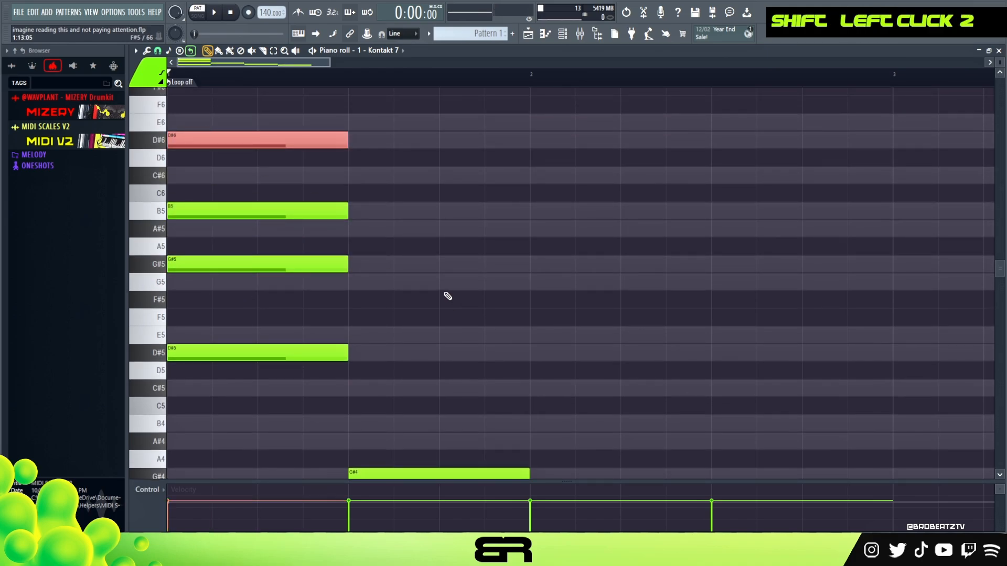
- Stagger the upper notes by moving B5 to step 3 and D#6 to step 13, with D#6 shortened to four steps
drag(200, 114, 233, 210)
right_click(249, 196)
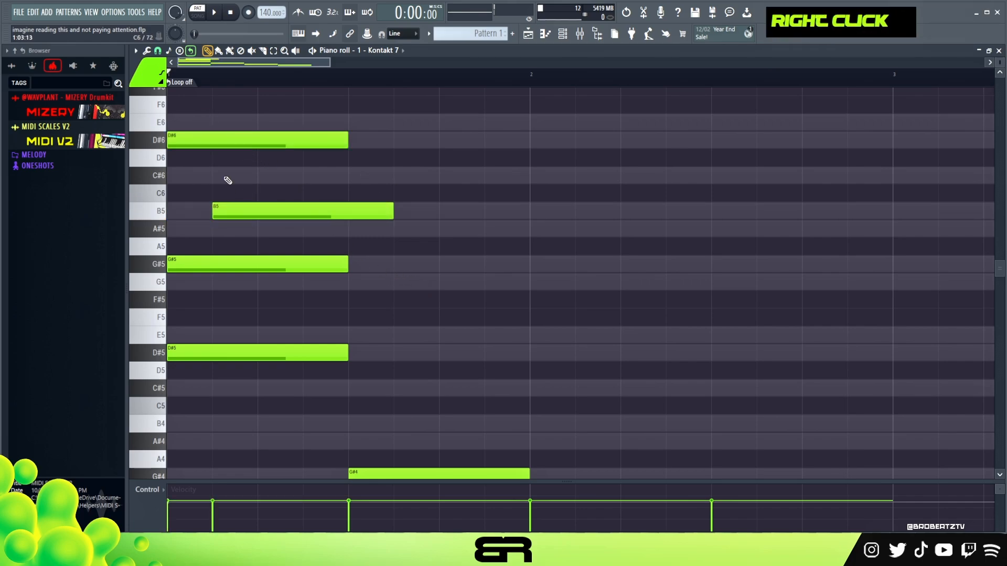
drag(199, 137, 320, 142)
right_click(370, 144)
drag(236, 142, 323, 145)
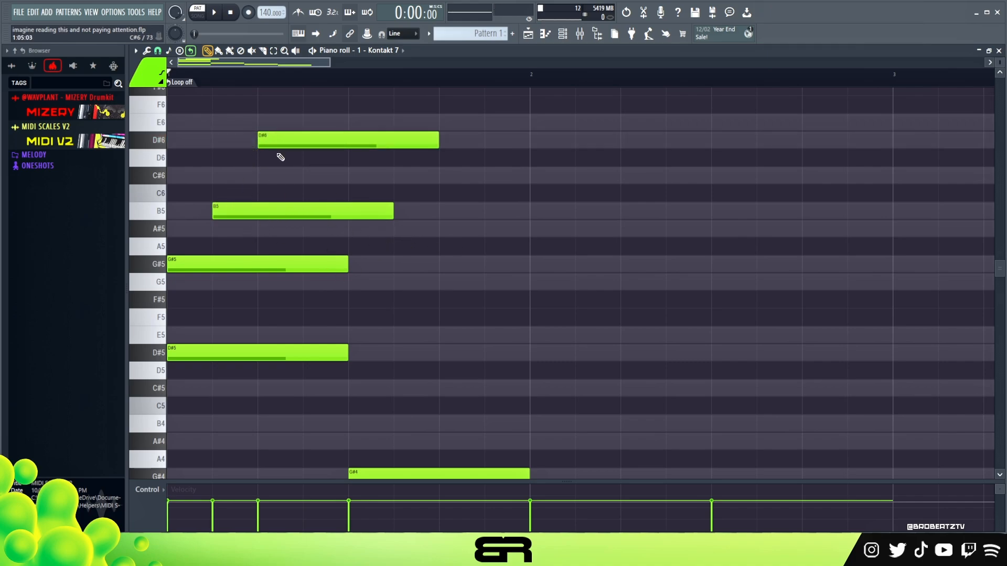
drag(285, 139, 466, 139)
drag(618, 143, 530, 144)
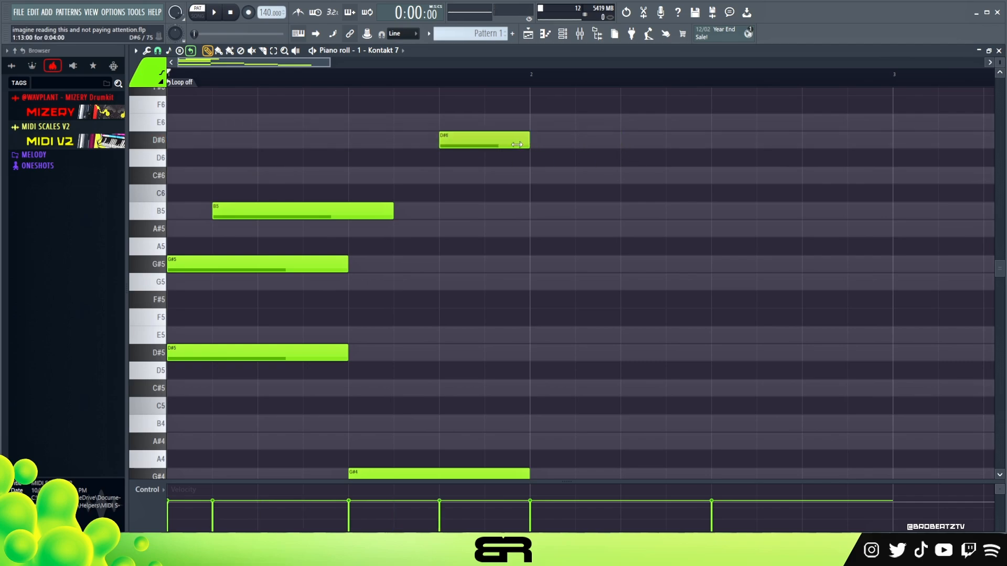
- Shift B5 to step 5 and D#5 to step 3 of bar 1, playing the pattern to check the timing
drag(268, 217, 313, 217)
key(space)
key(space)
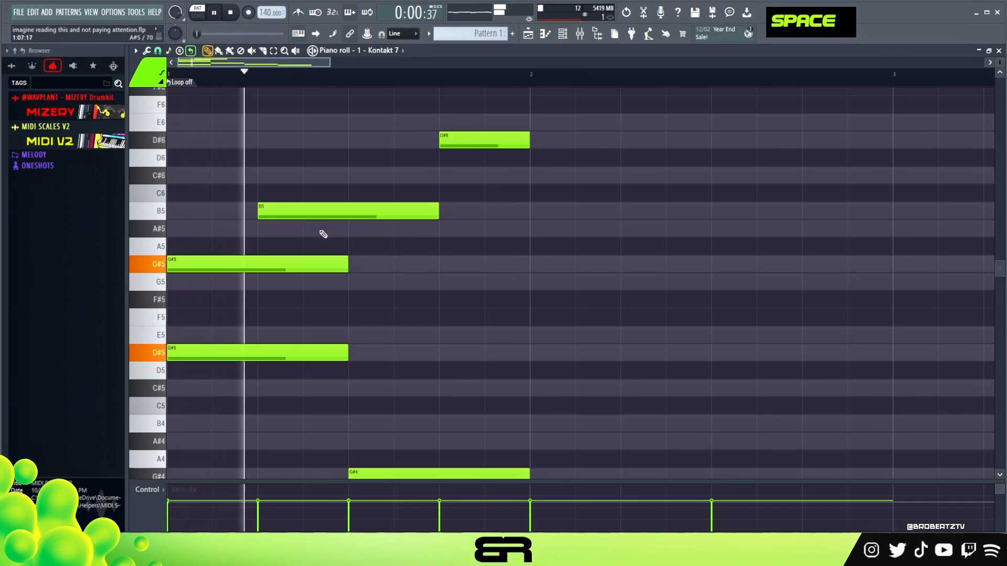
drag(188, 356, 232, 356)
key(space)
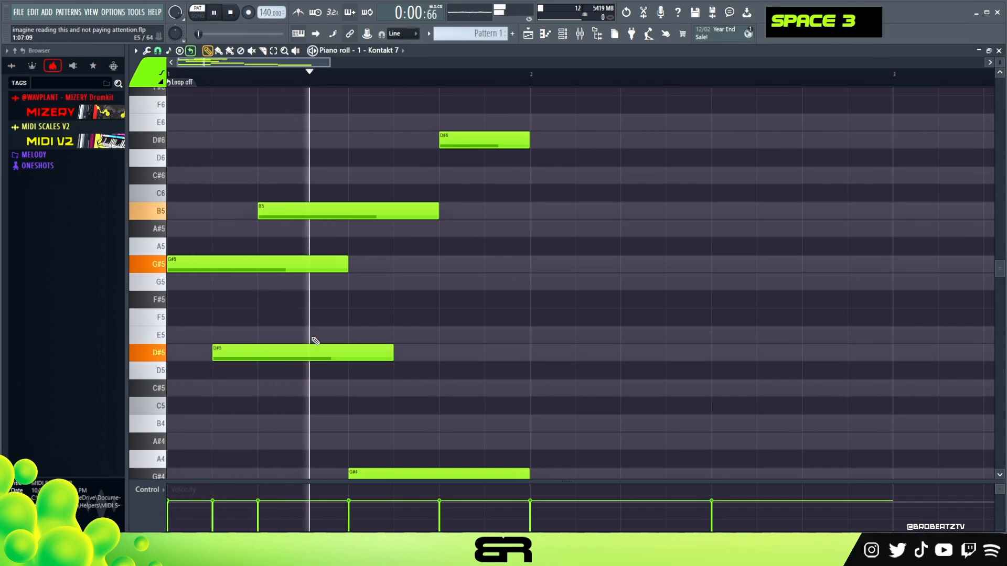
- Lower the B5 note at step 5 to A#5, add a new B5 note at step 7, and play the pattern
key(space)
drag(302, 217, 301, 235)
click(310, 210)
key(space)
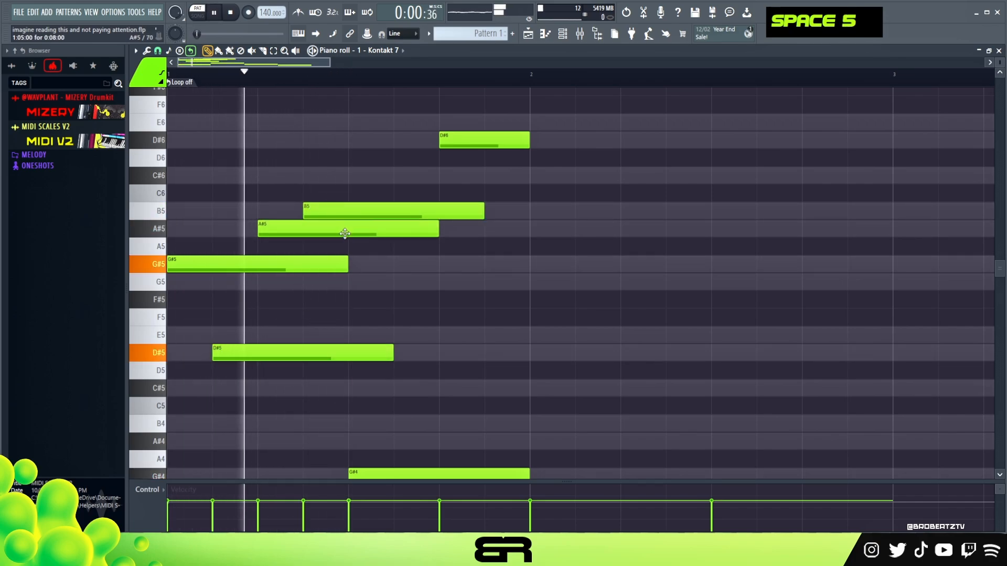
key(space)
- Shorten the A#5 and B5 notes together to about two steps each, and deselect them
drag(324, 185, 411, 254)
drag(483, 212, 350, 212)
right_click(370, 254)
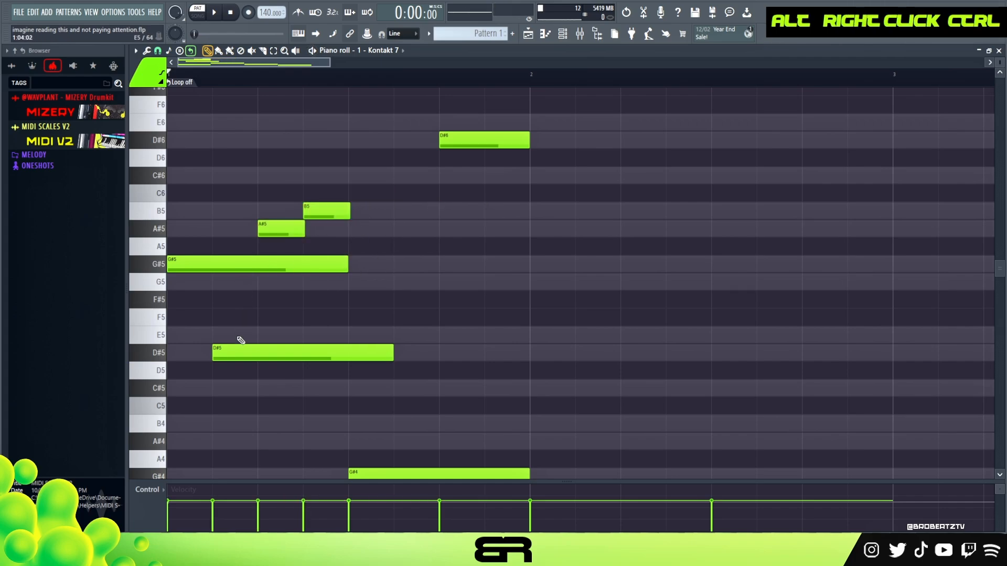
- Nudge the G#5 note slightly late to 1:01:06 and check it in playback
key(space)
drag(198, 270, 204, 271)
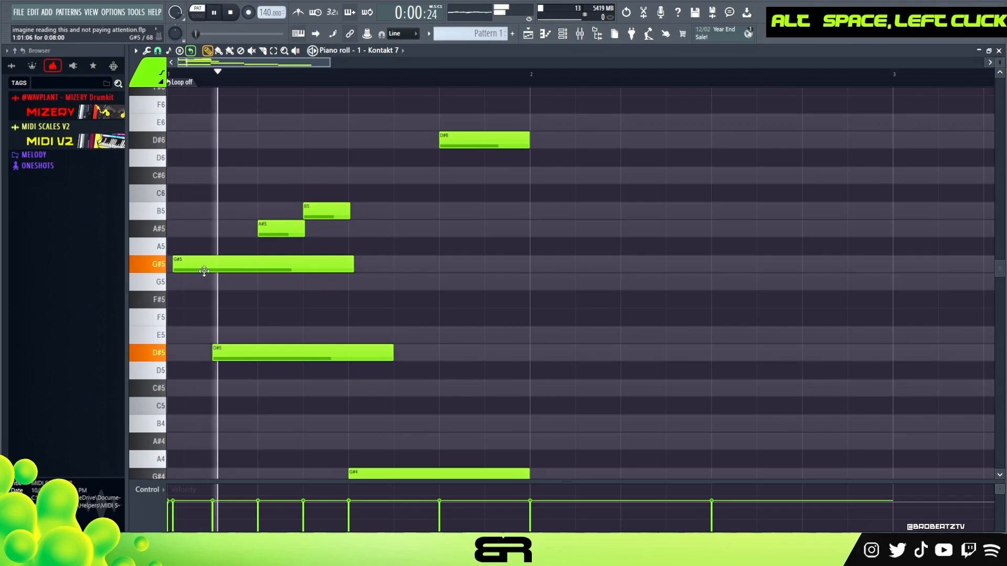
key(space)
key(space)
- Trim G#5 and D#5 to end just before mid-bar, and place two-step copies of B5 and A#5 at steps 13 and 15
scroll(179, 210, down, 3)
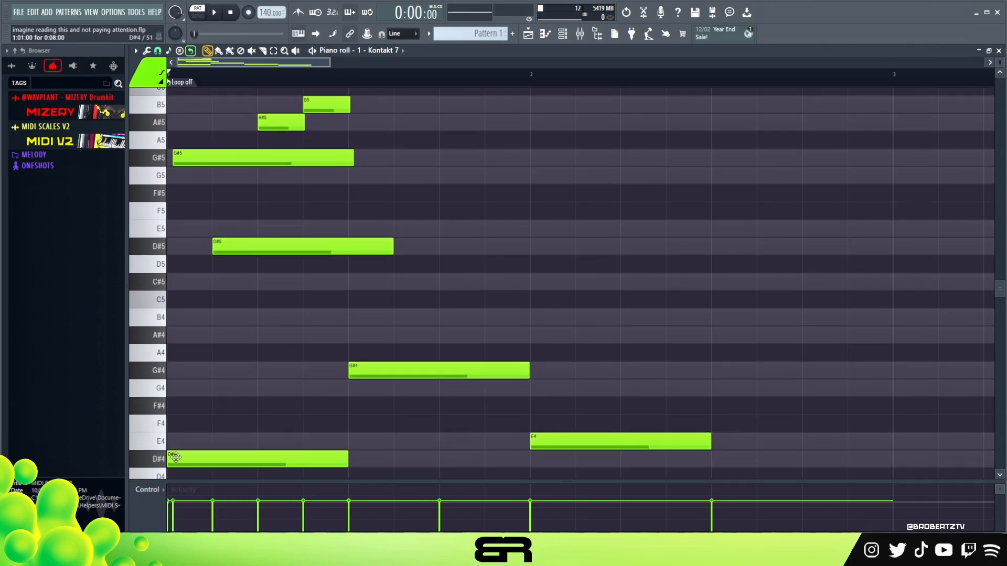
scroll(199, 233, up, 2)
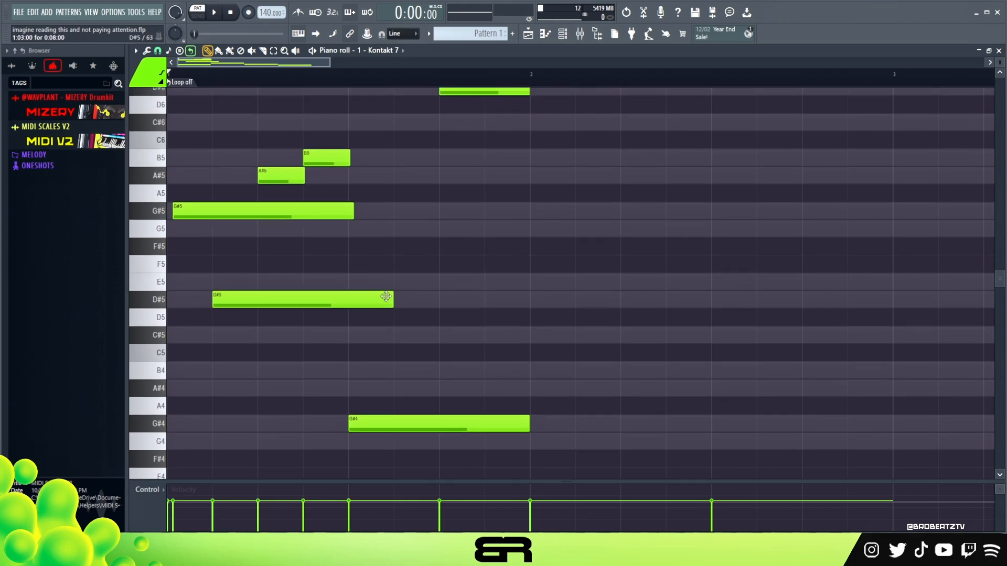
drag(391, 299, 342, 300)
drag(352, 208, 512, 234)
scroll(395, 260, up, 1)
right_click(493, 234)
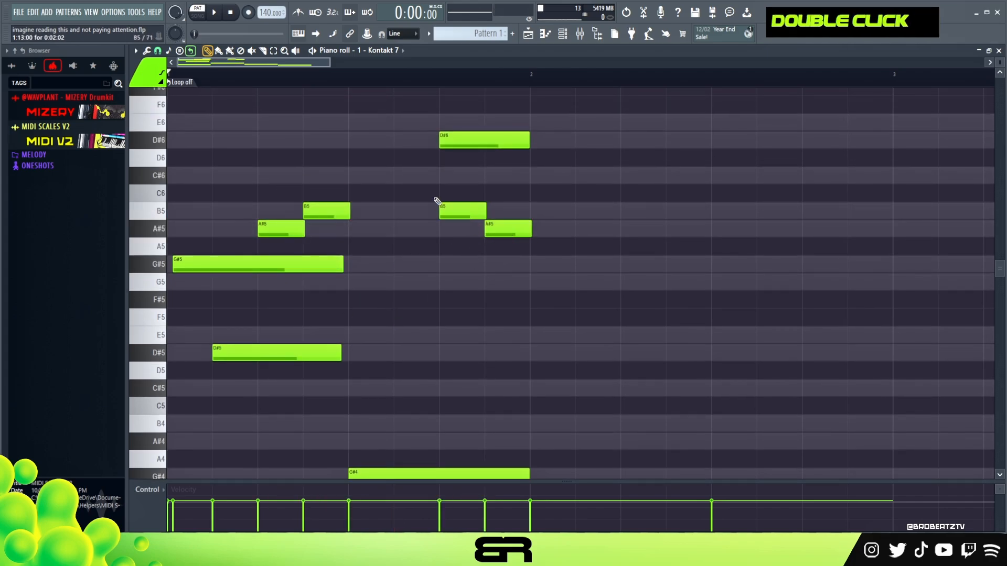
- Trim the start of D#6 slightly later, copy the D#5 note to step 11, and play the pattern
drag(441, 145, 446, 145)
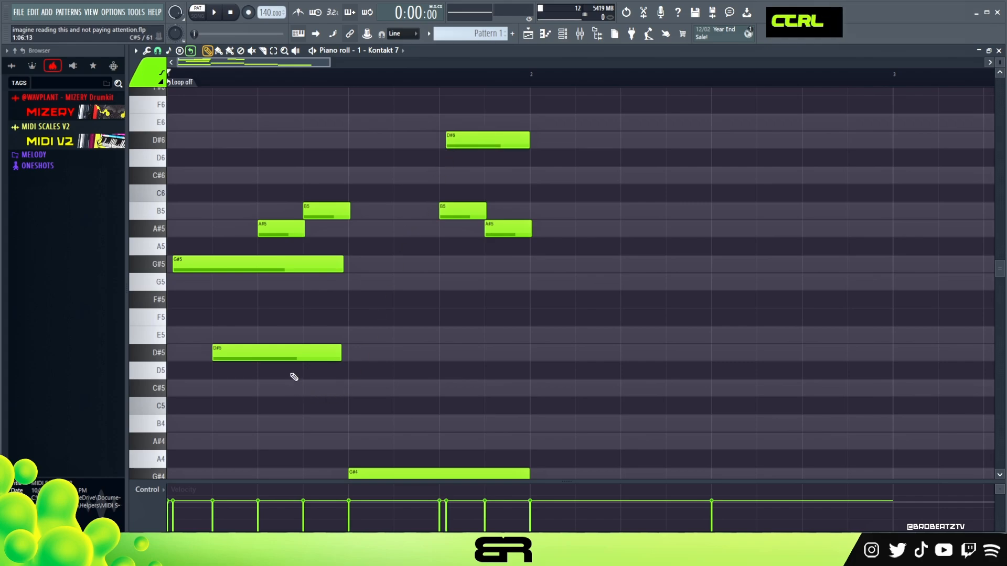
ctrl+click(279, 360)
drag(280, 360, 461, 360)
right_click(452, 391)
key(space)
scroll(444, 382, down, 3)
key(space)
- Raise the velocity of all the notes slightly, deselect them, and play back the pattern
key(ctrl+a)
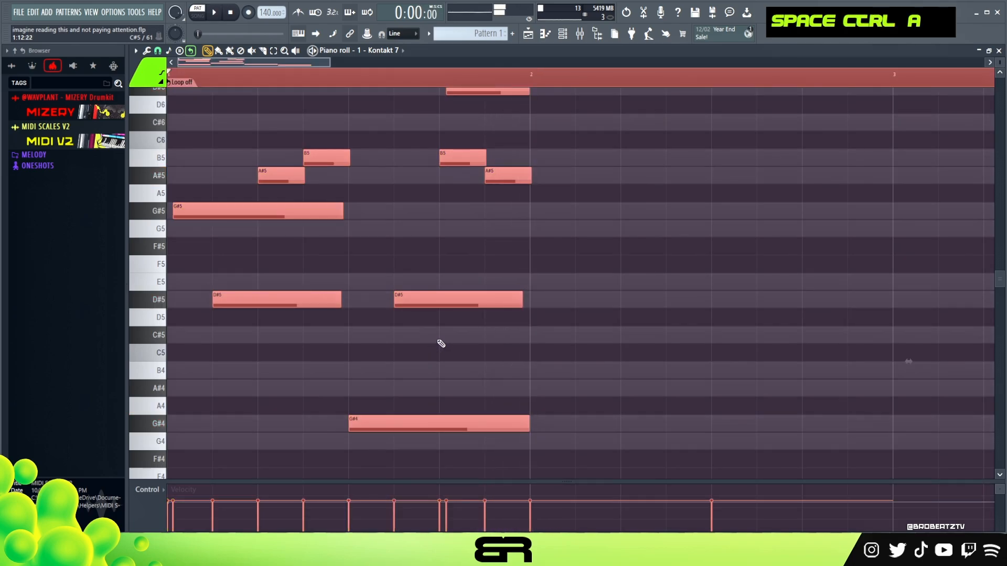
alt+scroll(441, 343, up, 2)
key(space)
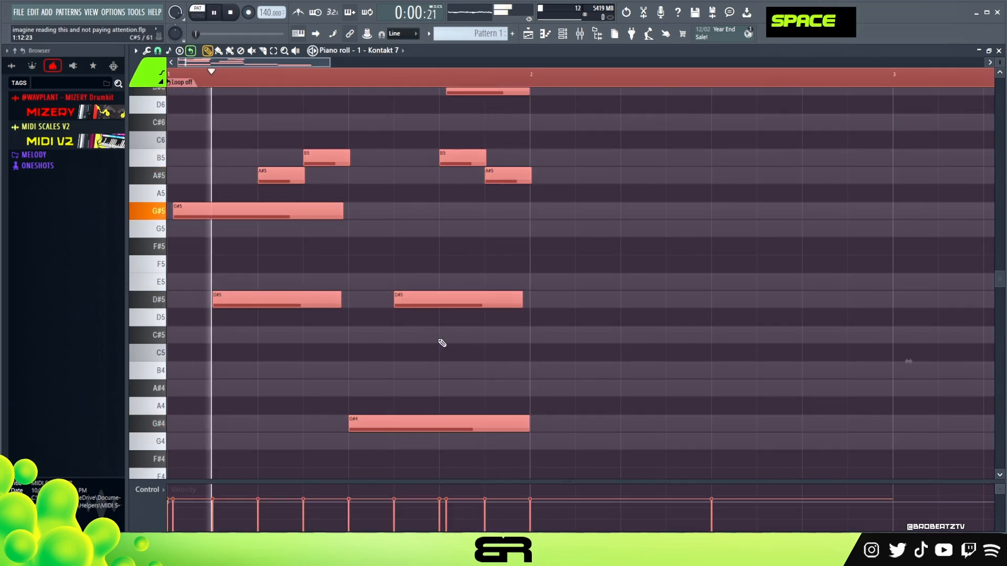
right_click(462, 348)
key(space)
key(space)
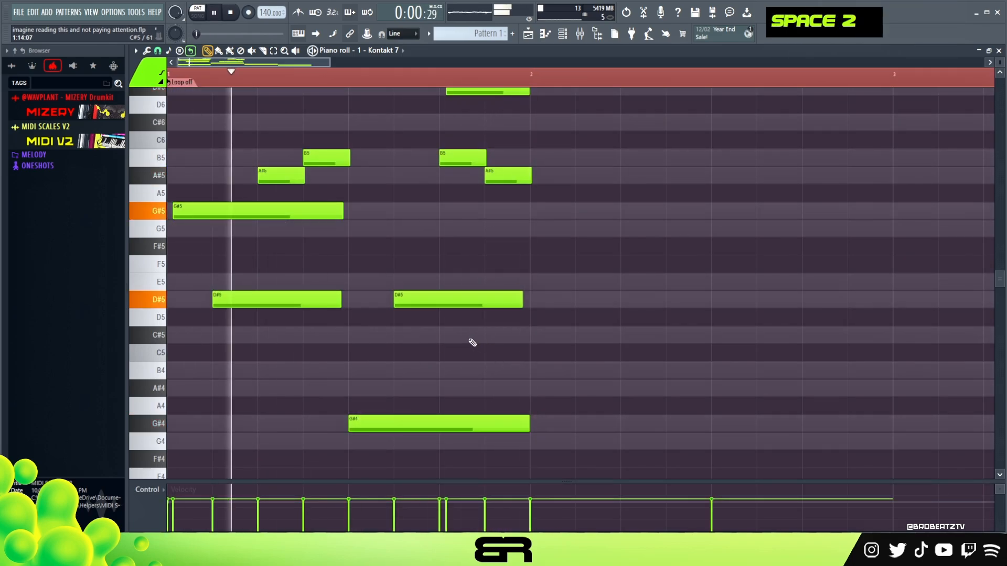
key(space)
- Trim the start of the G#4 note to 1:09:09 so it sounds slightly after G#3, checking it in playback
scroll(445, 342, down, 9)
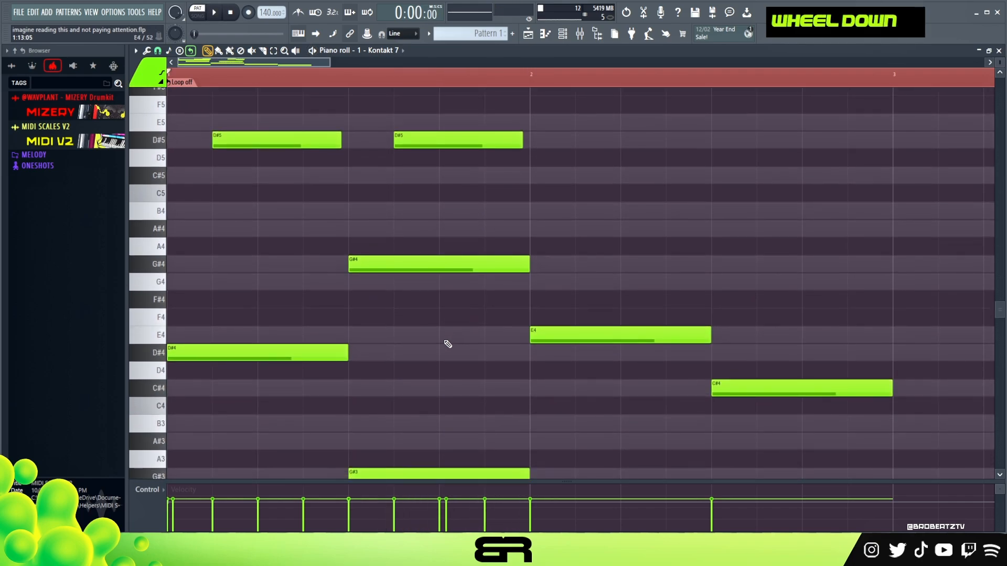
alt+drag(350, 270, 353, 269)
key(space)
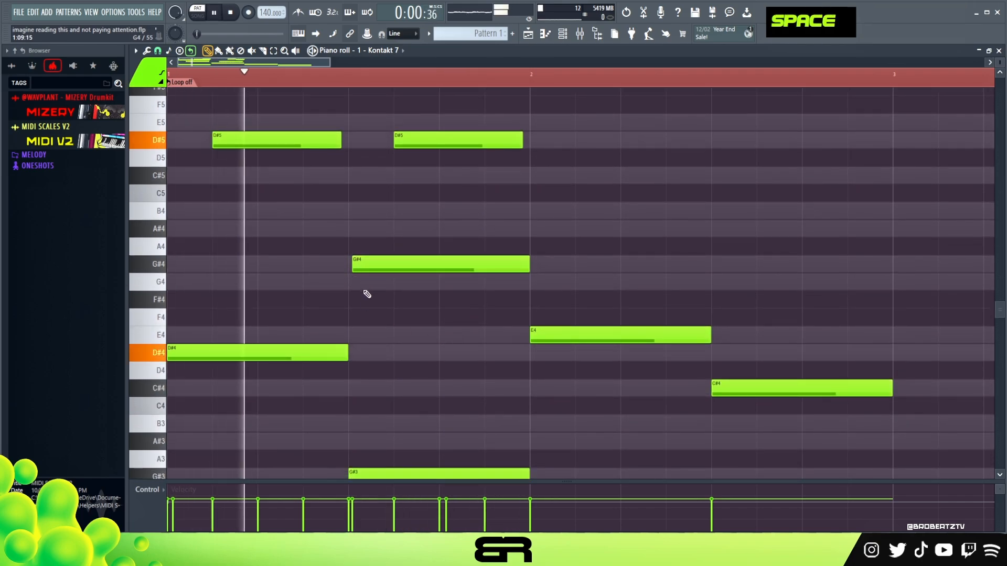
key(space)
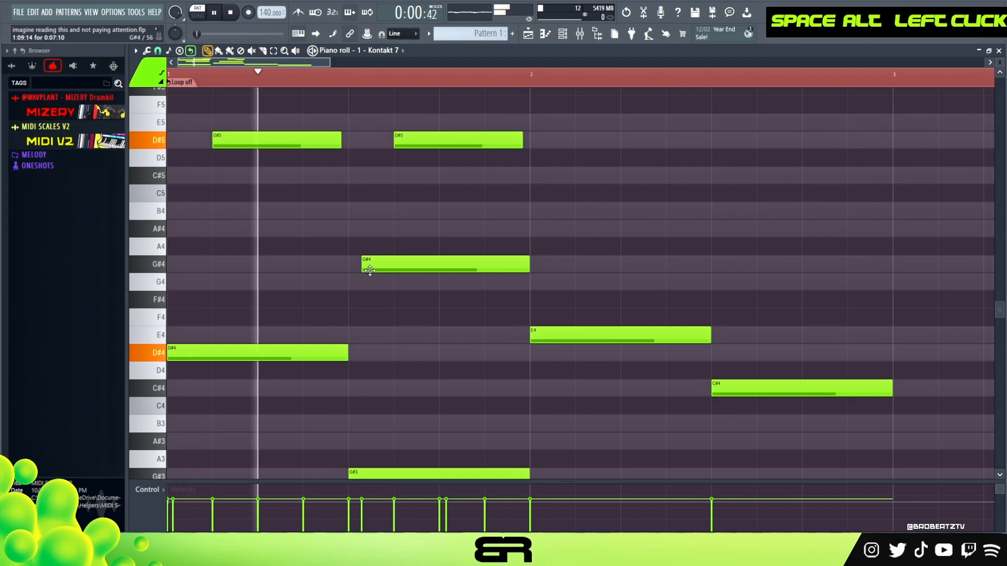
key(space)
drag(361, 265, 357, 266)
key(space)
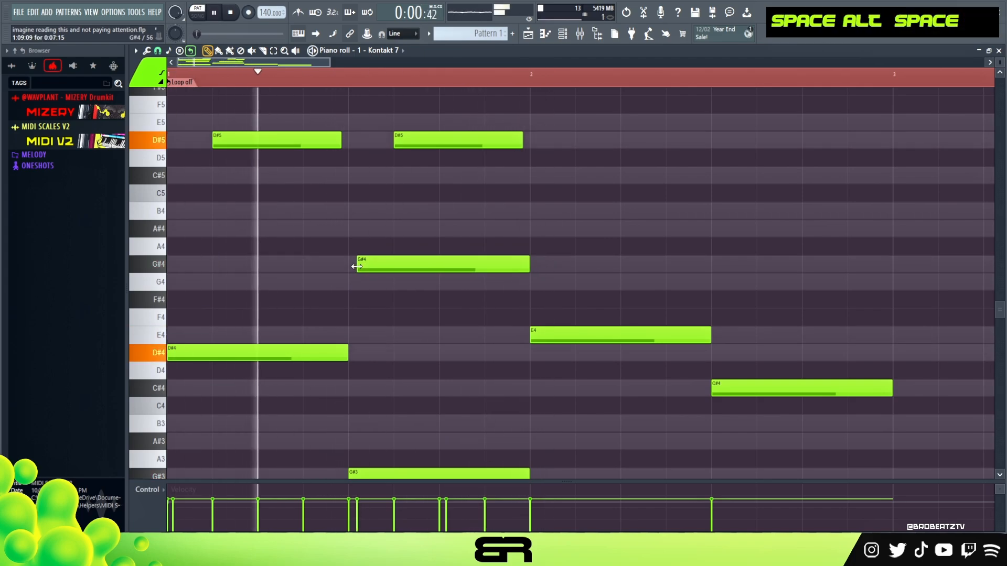
- Play back the pattern and trim the second A#5 note slightly at both ends so it stops at bar 2
scroll(387, 269, up, 3)
scroll(387, 268, up, 3)
key(space)
key(space)
right_click(455, 161)
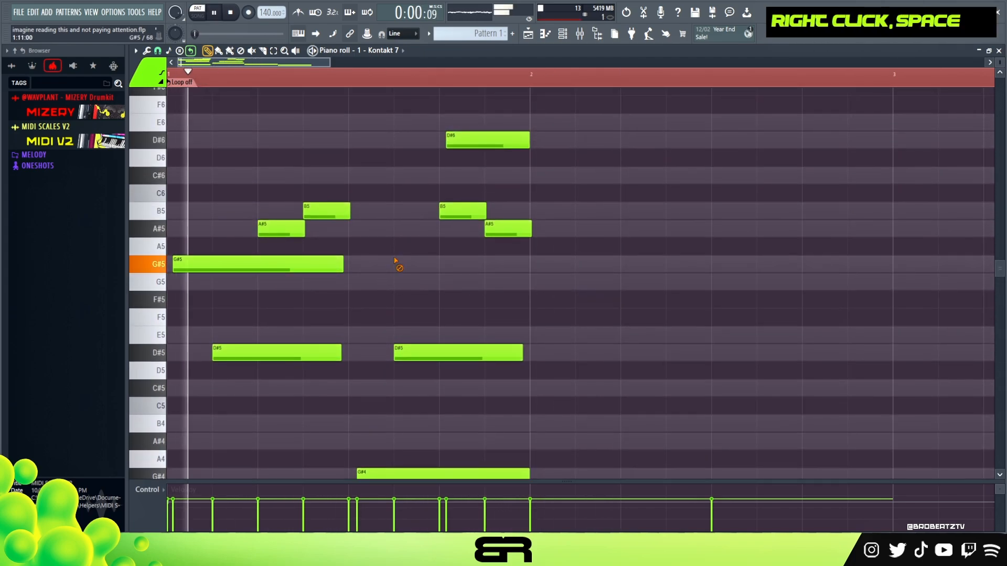
key(space)
key(space)
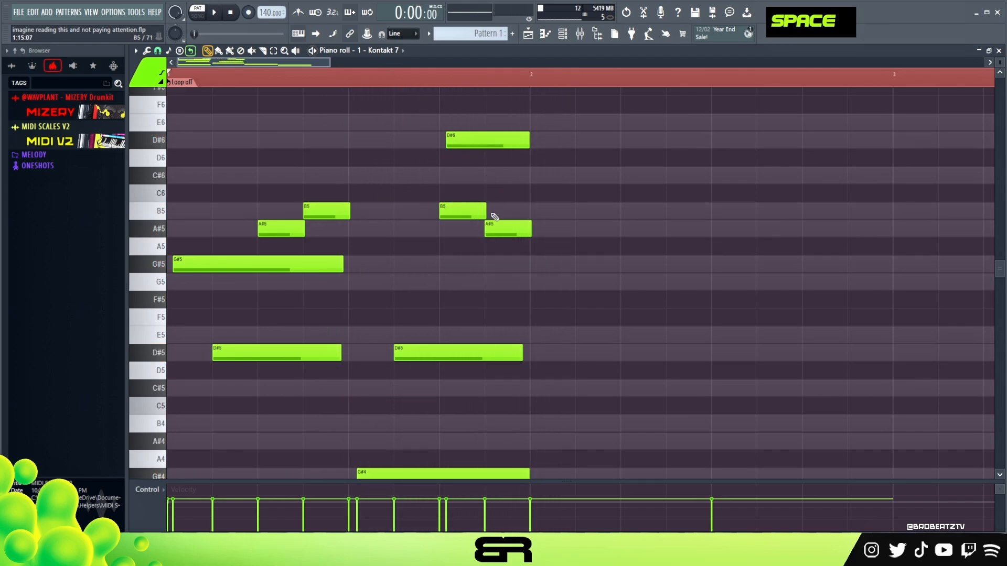
drag(488, 233, 524, 230)
key(space)
- Lower the velocity of the second A#5 note slightly and deselect it
ctrl+click(517, 233)
alt+scroll(520, 254, down, 2)
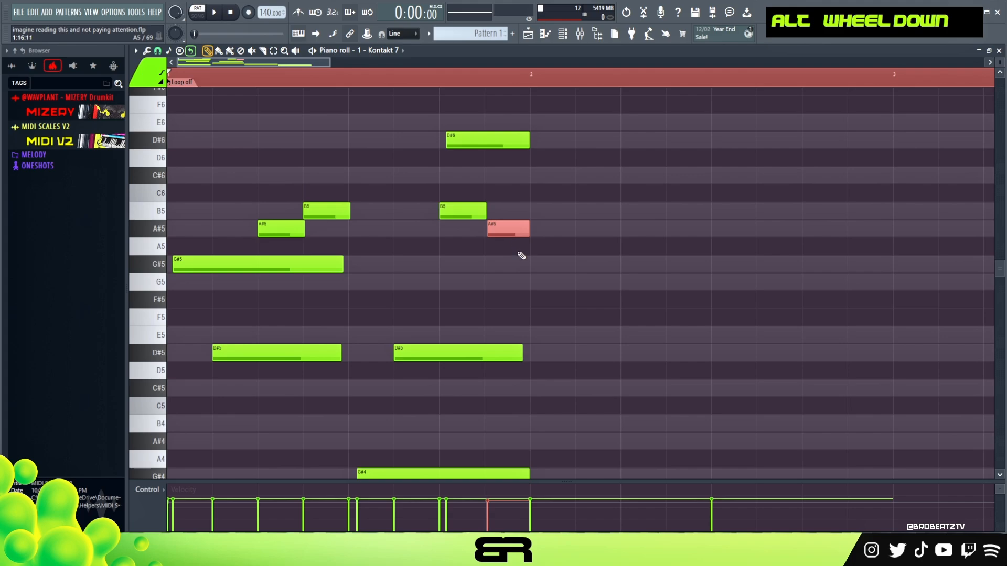
right_click(523, 279)
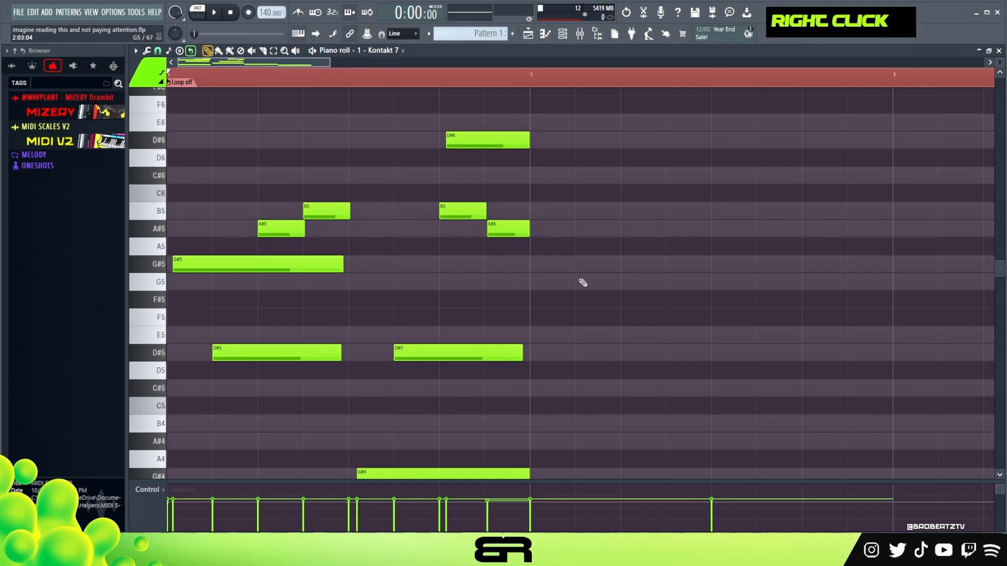
scroll(581, 284, down, 2)
scroll(580, 283, up, 1)
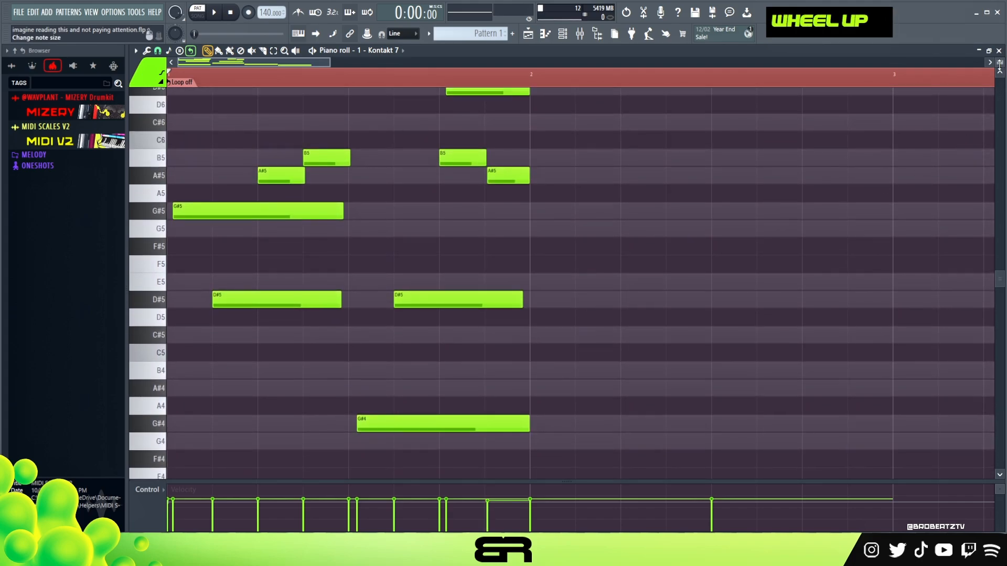
- Set the playback start to the last quarter of bar 1, just before bar 2
scroll(146, 283, down, 3)
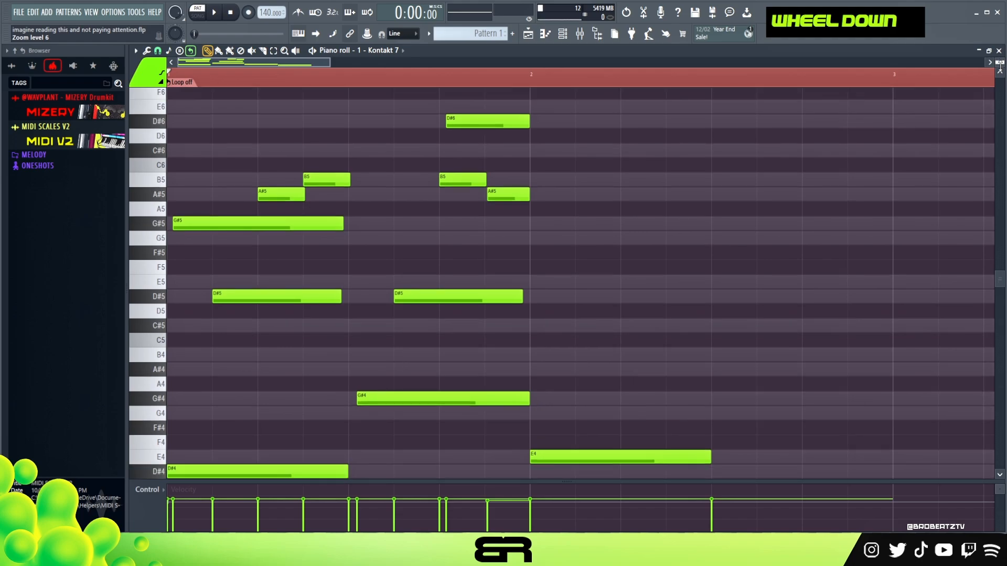
scroll(499, 74, down, 1)
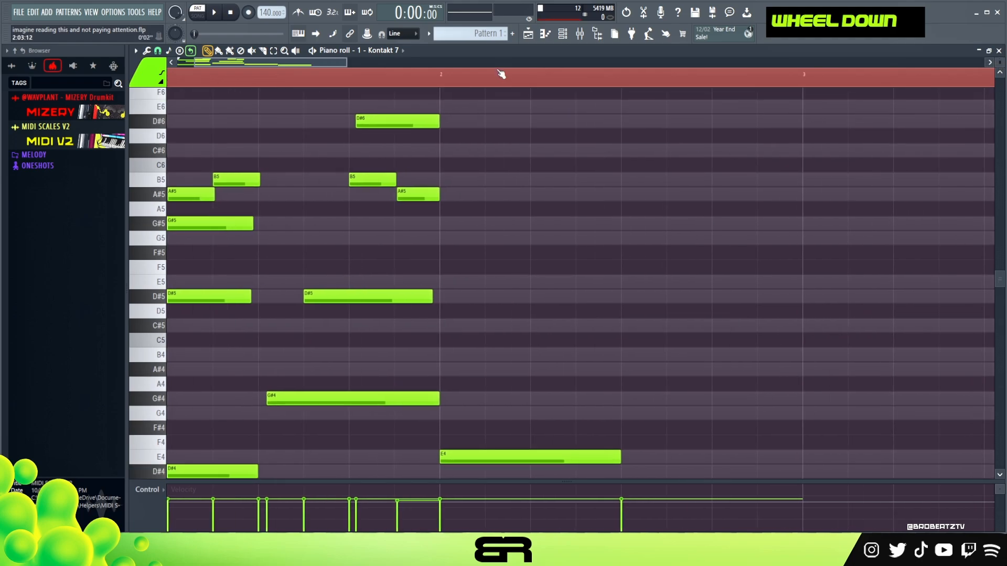
double_click(370, 81)
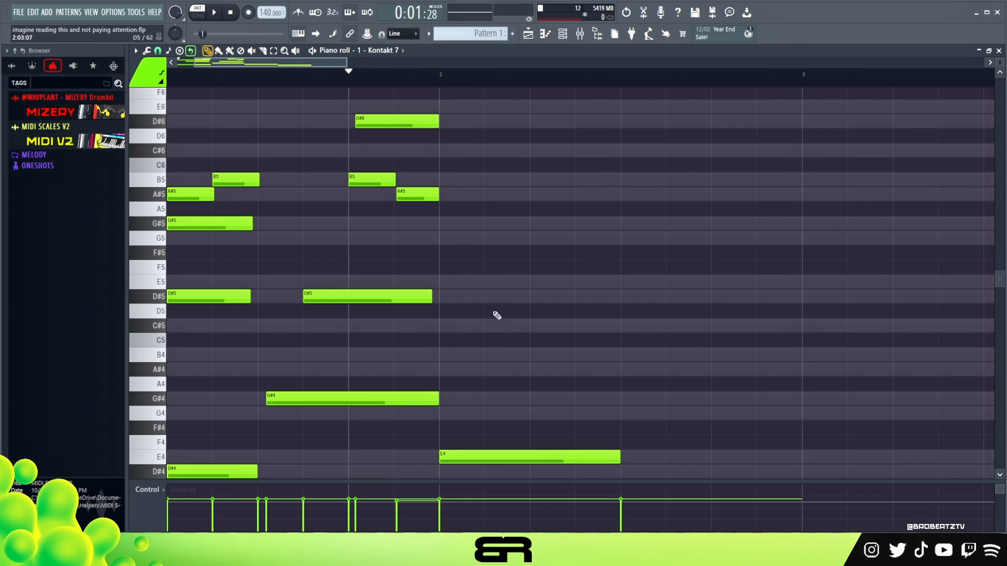
scroll(475, 362, down, 1)
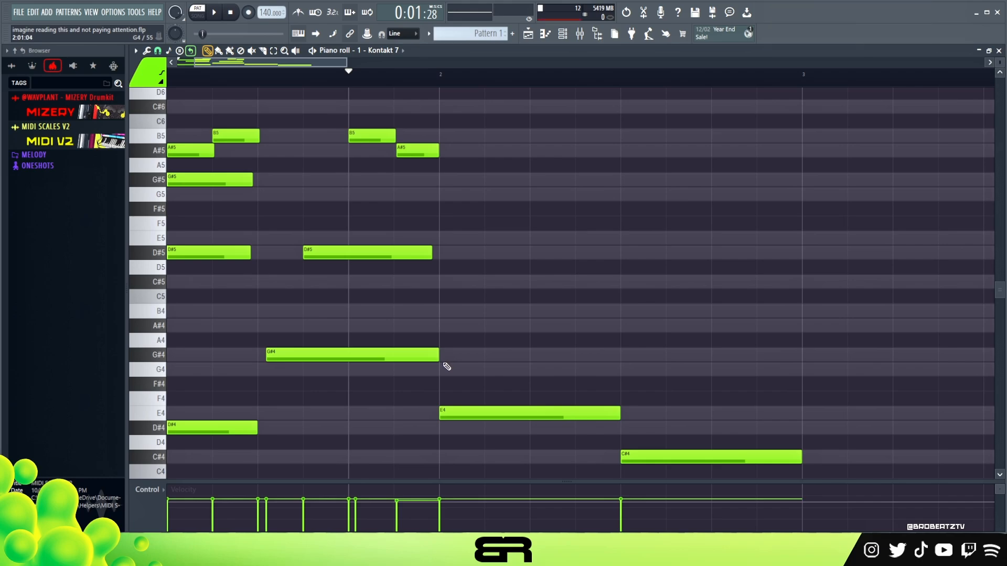
drag(450, 412, 458, 325)
right_click(462, 325)
right_click(465, 369)
scroll(465, 365, down, 2)
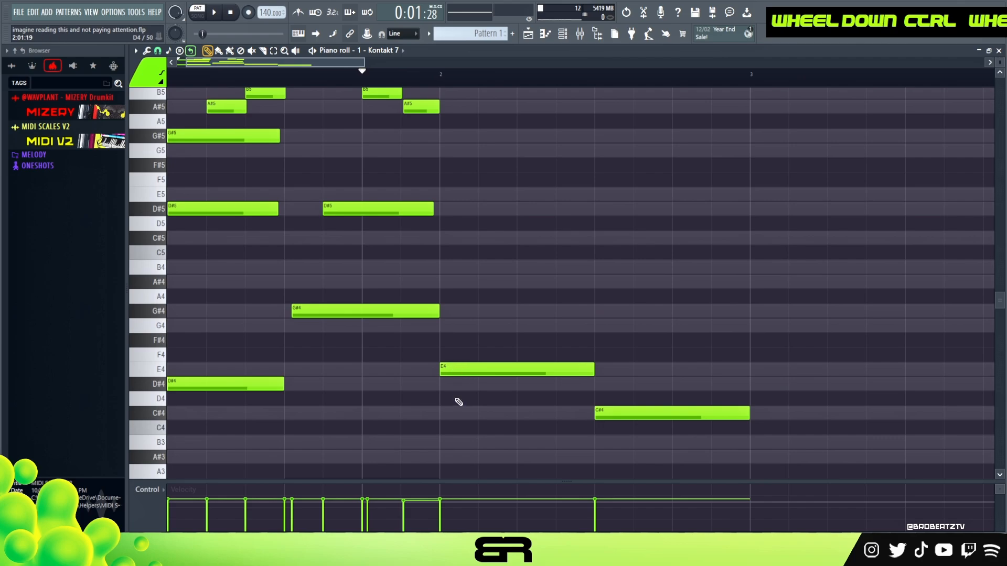
scroll(385, 268, up, 1)
right_click(405, 287)
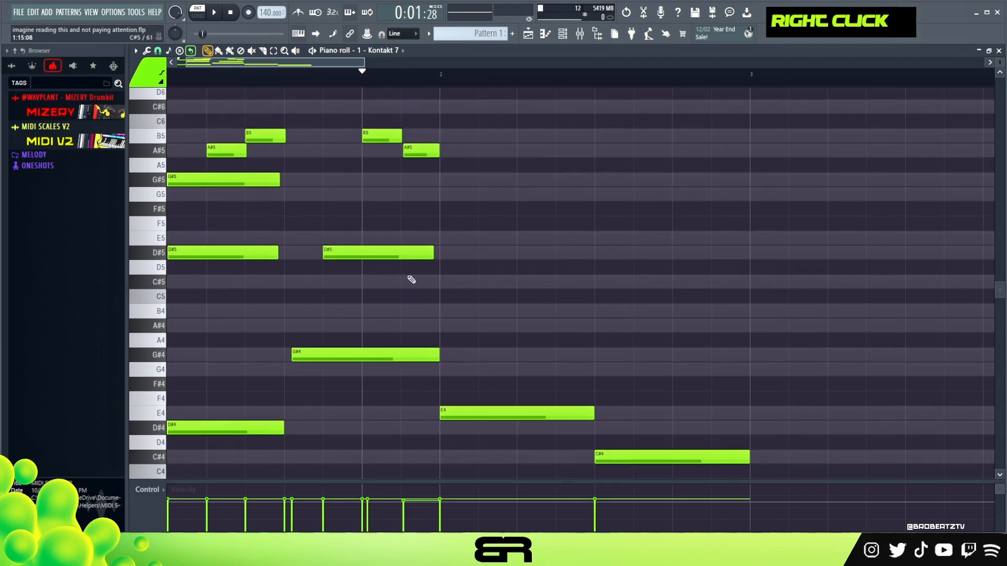
- Add a B4 note slightly after the start of bar 2 and a D#5 note an eighth note into the bar
drag(320, 255, 457, 315)
right_click(561, 328)
key(ctrl+2)
drag(459, 309, 469, 309)
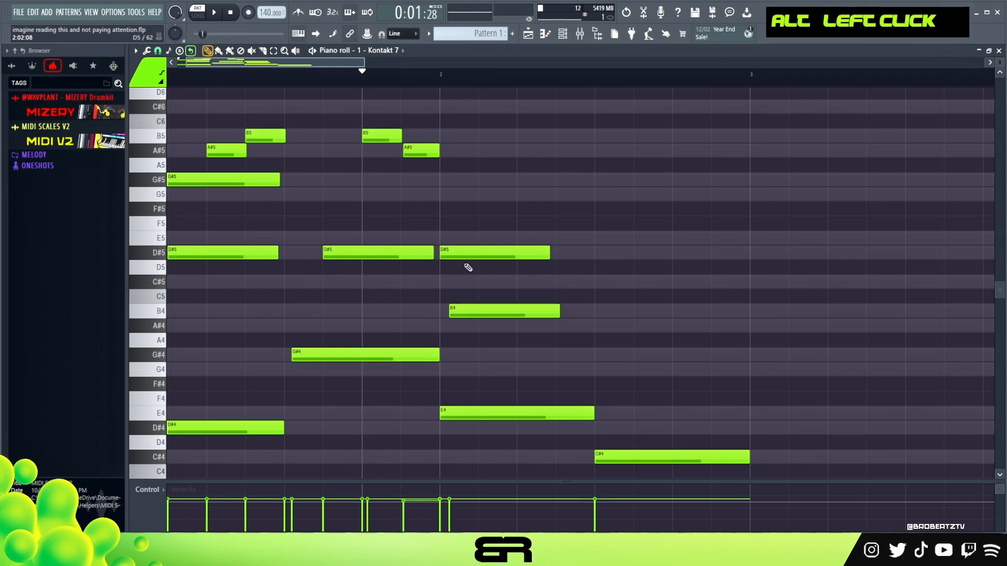
drag(469, 254, 508, 189)
ctrl+click(505, 254)
right_click(508, 192)
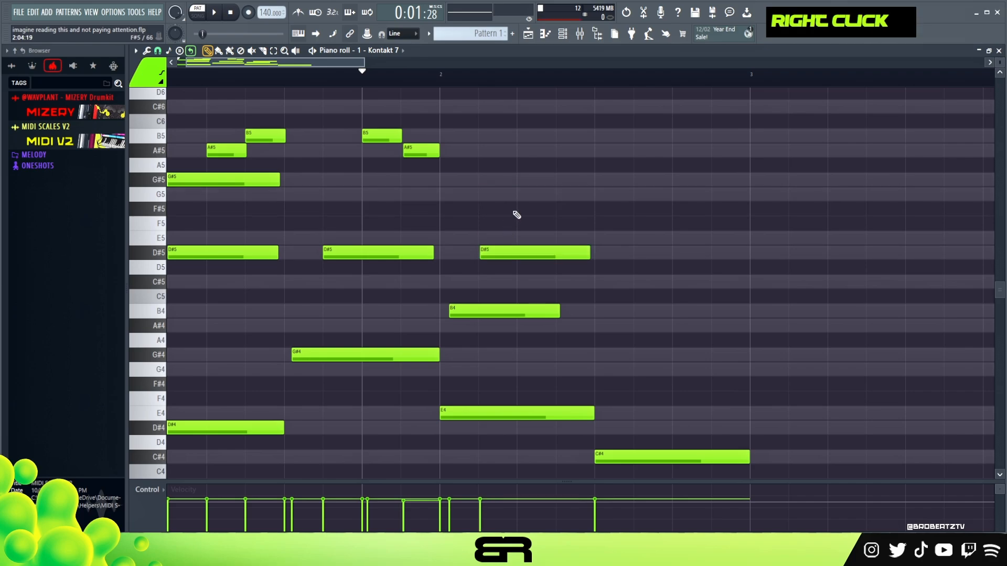
- Shorten the B4 note in bar 2 to 0:03:11 and add A#4 and B4 notes of the same length after it
drag(554, 309, 511, 310)
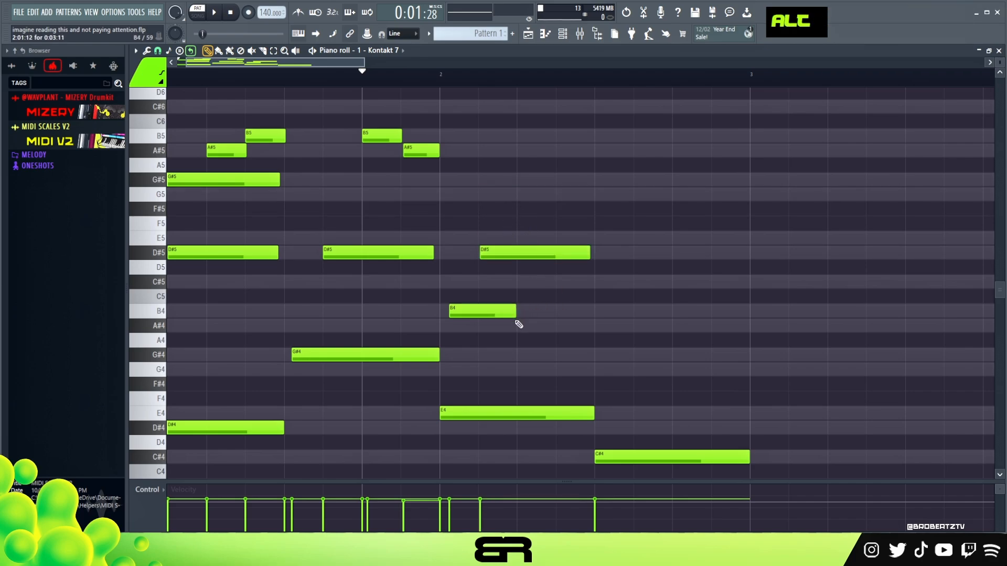
click(519, 325)
click(557, 310)
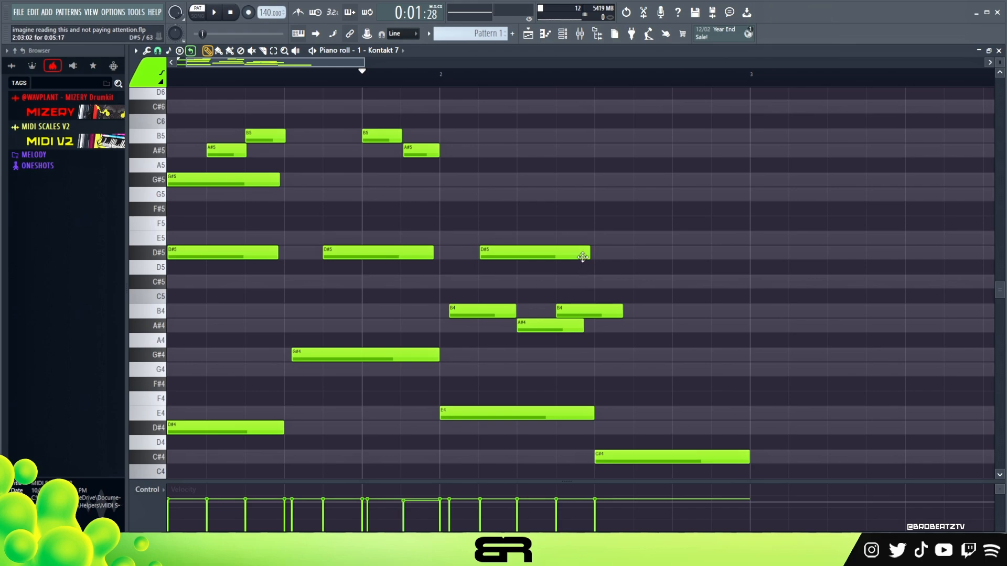
- Shorten bar 2's D#5 to end before the A#4, copy the A#4 and B4 up to C#5 and D#5, and audition the notes
drag(588, 256, 513, 256)
drag(499, 291, 616, 342)
ctrl+click(616, 342)
drag(535, 292, 563, 329)
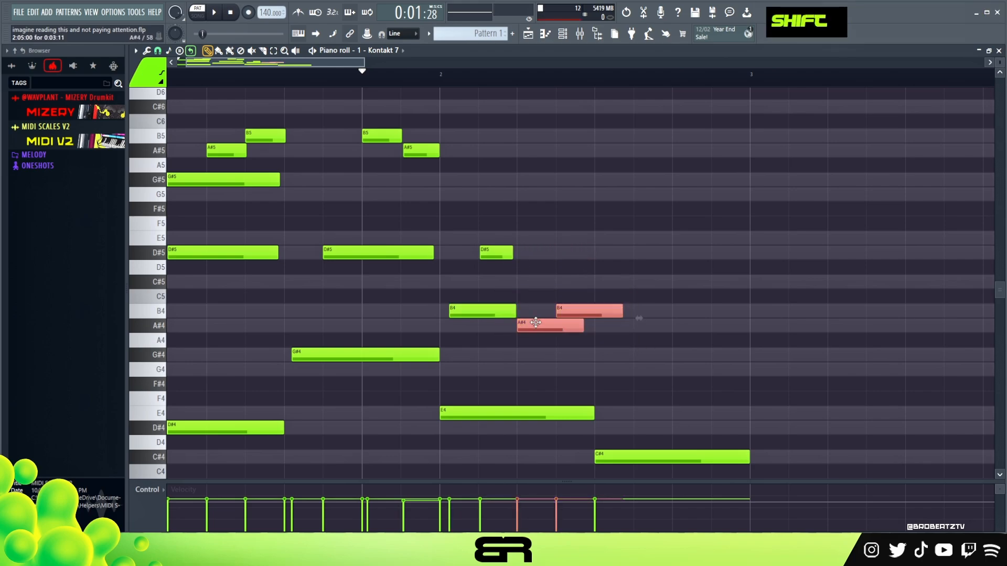
drag(549, 340, 543, 279)
drag(595, 302, 590, 313)
drag(590, 311, 591, 252)
right_click(666, 288)
alt+right_click(494, 266)
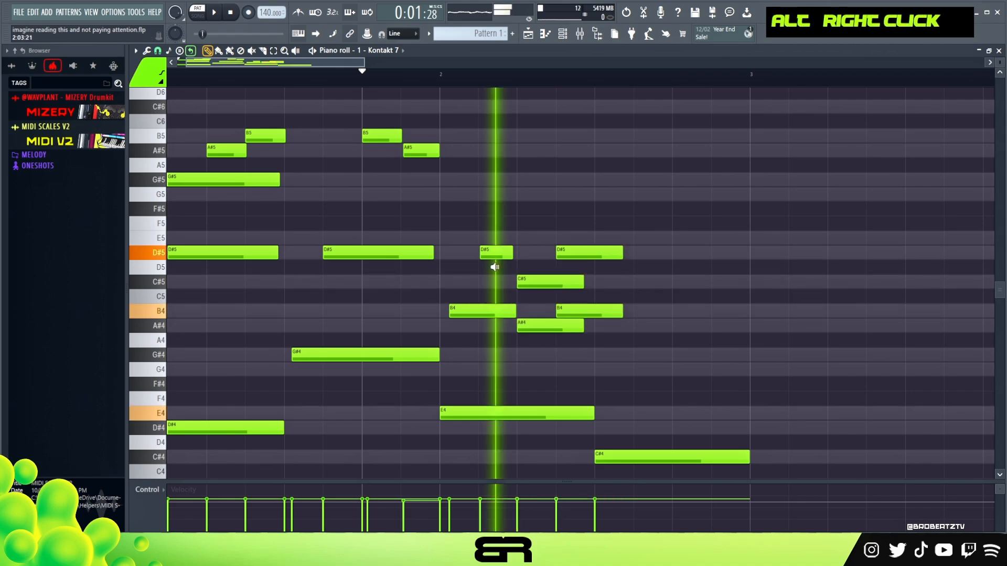
- Raise the C#5 note in bar 2 to E5 and shorten it to end about where the following D#5 begins
ctrl+click(545, 281)
drag(545, 282, 543, 231)
right_click(546, 281)
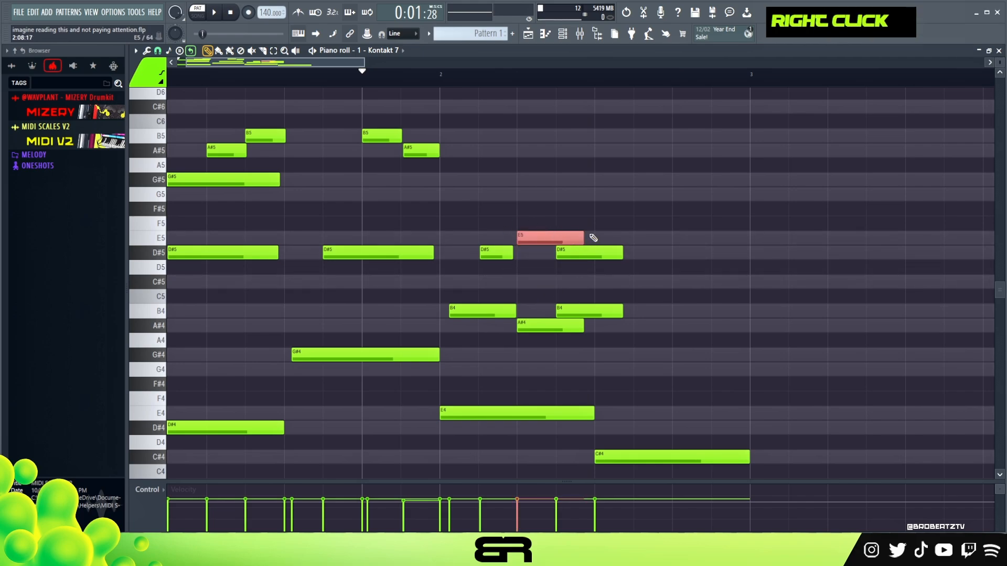
drag(582, 237, 559, 238)
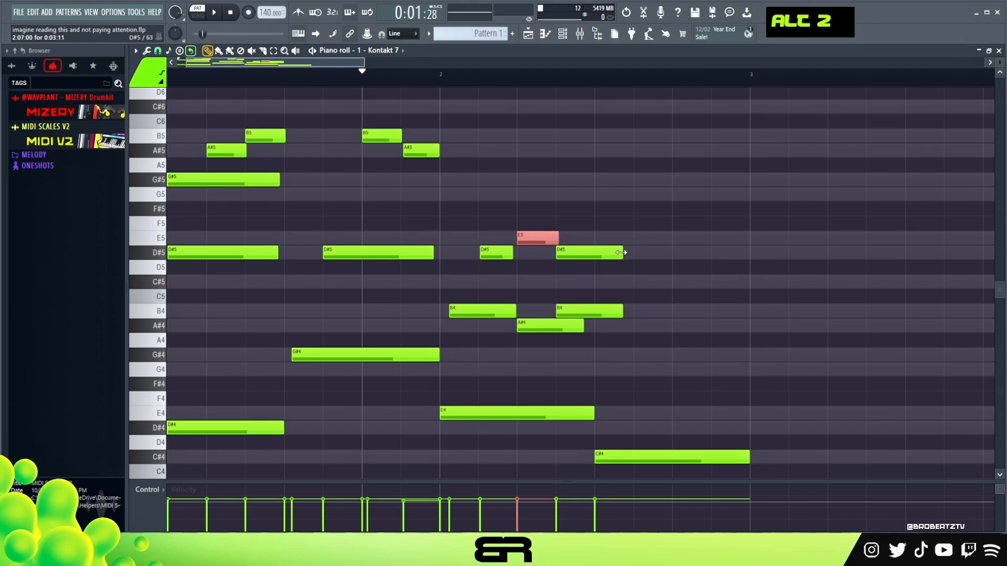
- Shorten the second D#5 in bar 2 to end at mid-bar and the B4 below it to end slightly earlier
drag(622, 253, 595, 252)
click(636, 238)
right_click(650, 238)
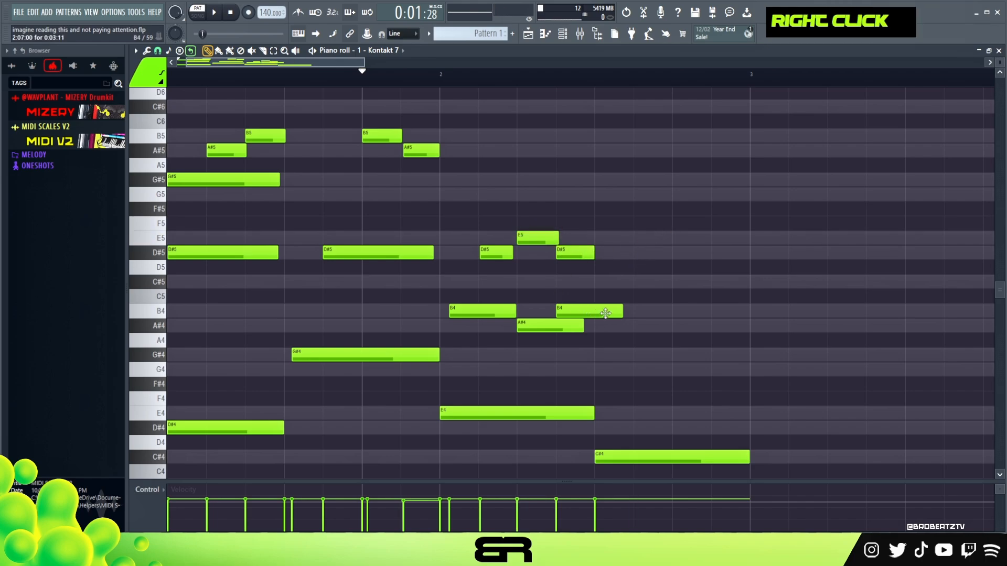
drag(622, 311, 588, 311)
- Extend the first D#5 in bar 2 so it overlaps the E5, start it slightly later, and play back the pattern
drag(508, 254, 540, 254)
key(space)
right_click(572, 209)
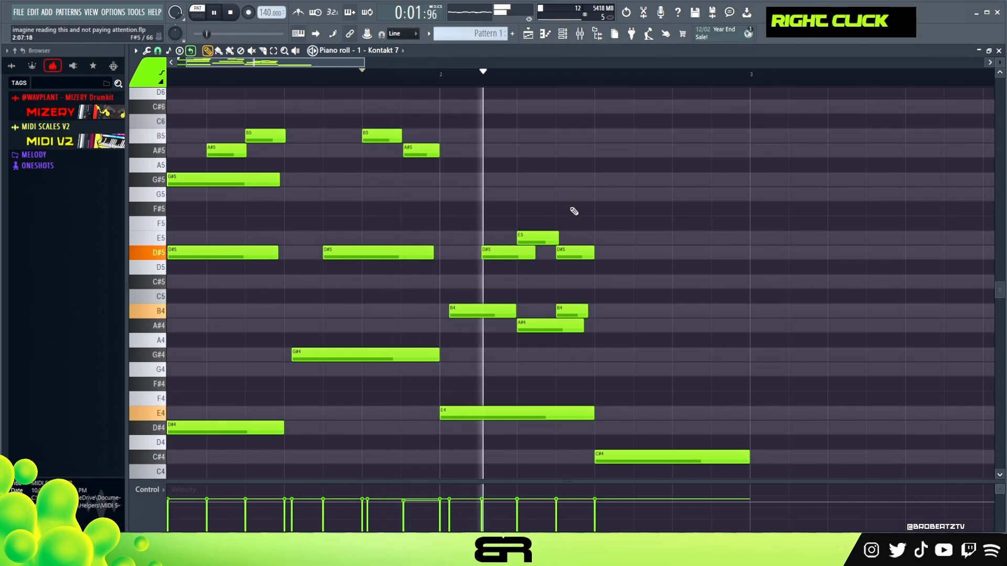
key(space)
- Nudge the E5 and the second D#5 in bar 2 slightly later and check the timing in playback
drag(543, 246, 608, 245)
shift+scroll(589, 271, down, 1)
key(space)
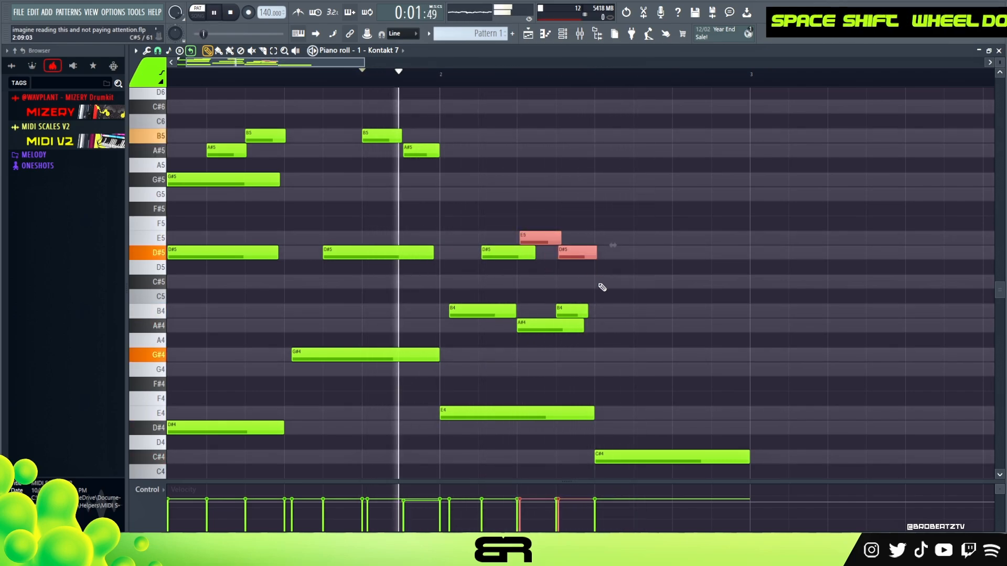
right_click(638, 292)
key(space)
key(space)
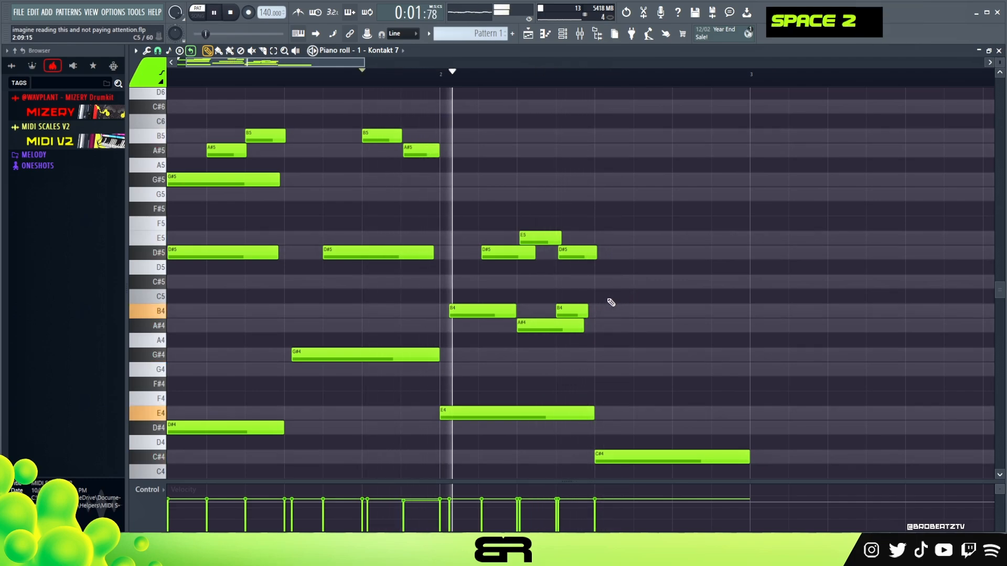
key(space)
- Copy the E5 note to directly after the second D#5 in bar 2
ctrl+click(540, 239)
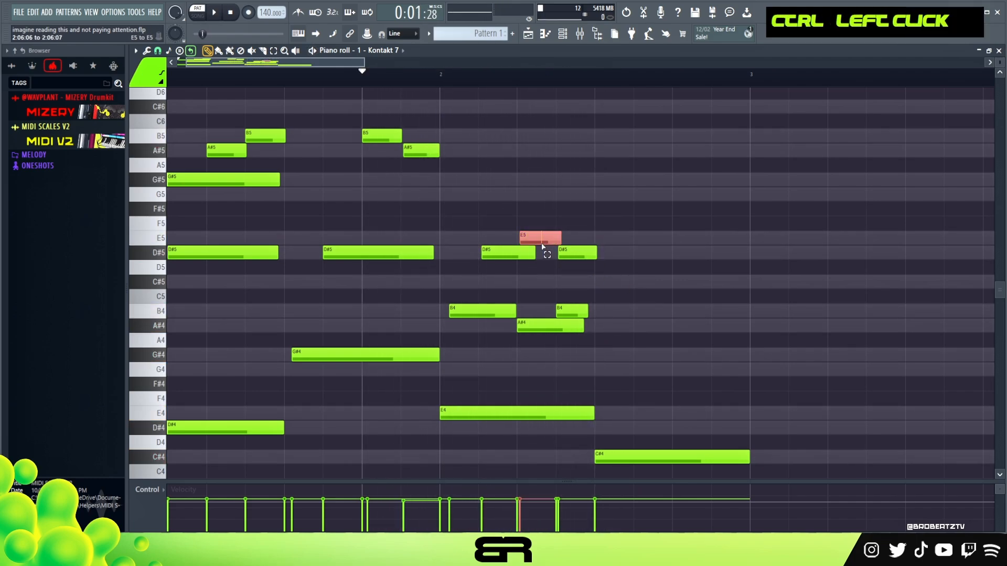
drag(557, 238, 634, 239)
right_click(635, 250)
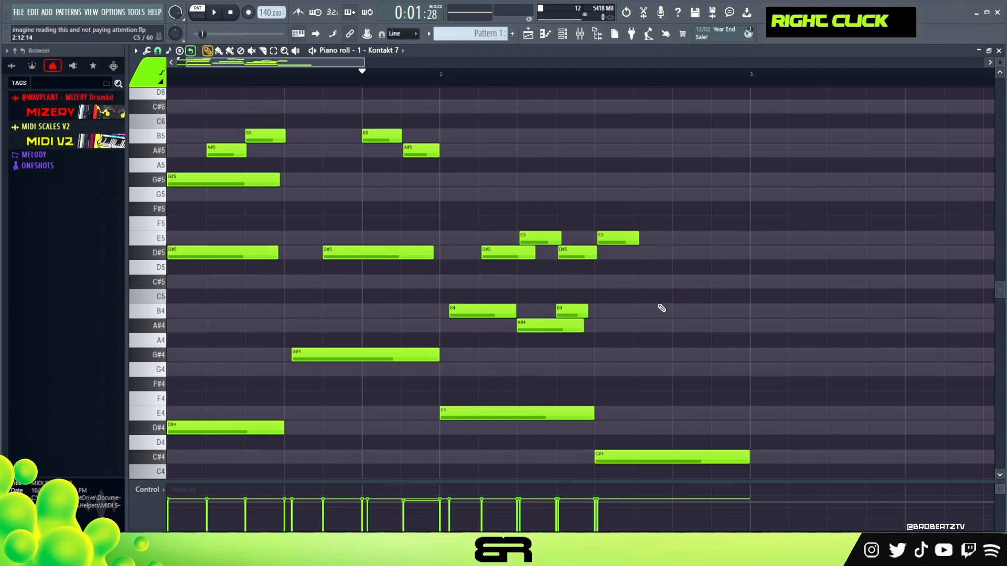
ctrl+click(458, 412)
key(ctrl+Up)
key(ctrl+Down)
right_click(603, 367)
scroll(559, 417, down, 1)
drag(378, 288, 494, 388)
ctrl+shift+click(629, 415)
right_click(594, 409)
ctrl+click(619, 414)
drag(619, 414, 630, 361)
key(ctrl+Up)
key(ctrl+Down)
right_click(612, 368)
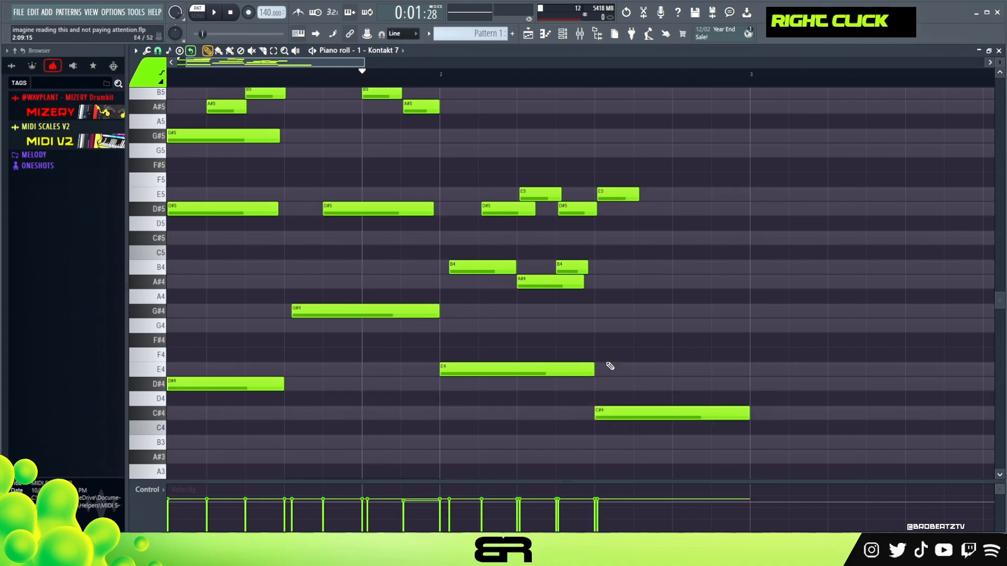
- Move the second E5 in bar 2 slightly later and lengthen it to about twice its length
scroll(604, 363, up, 1)
drag(632, 240, 642, 241)
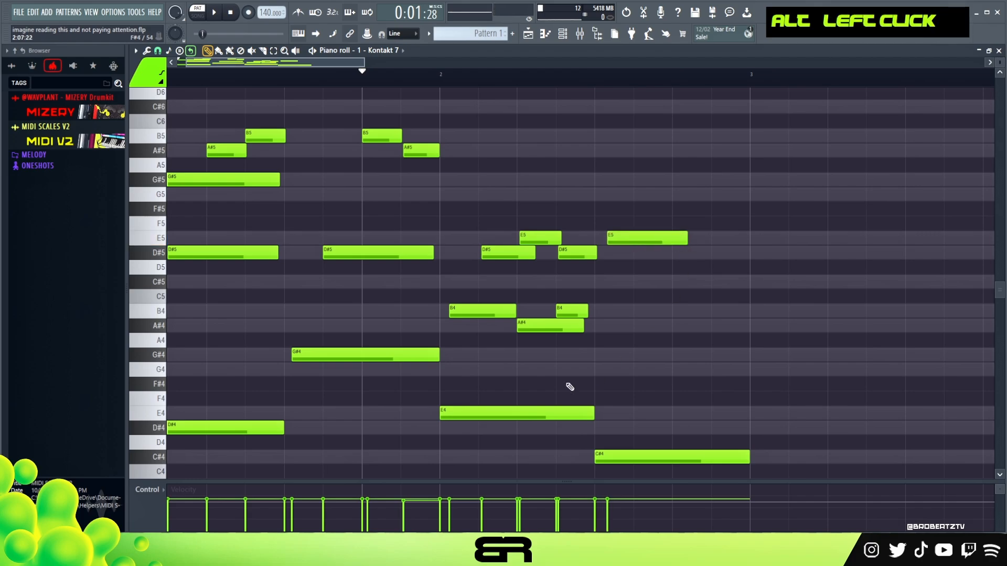
scroll(372, 384, down, 2)
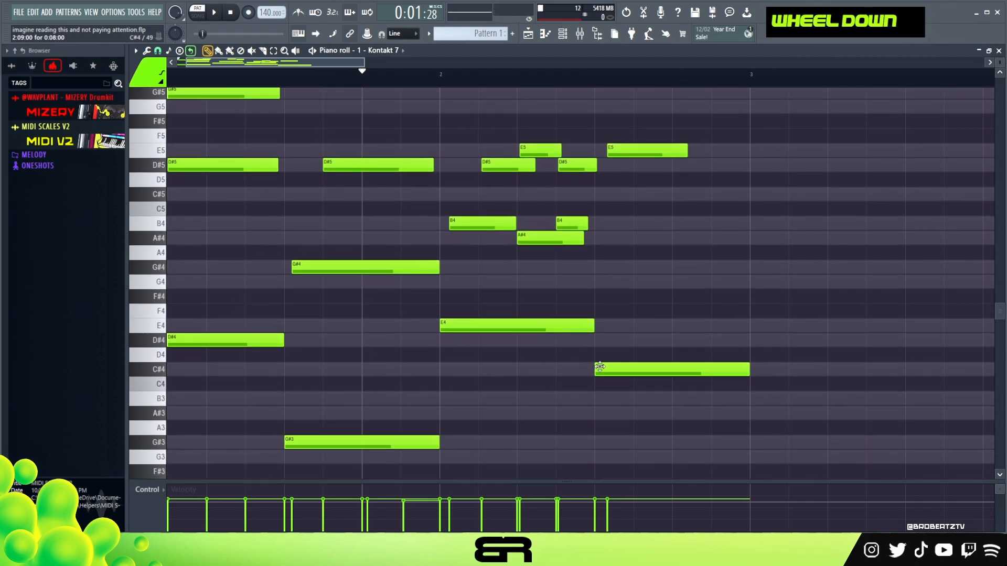
scroll(602, 366, up, 2)
right_click(669, 315)
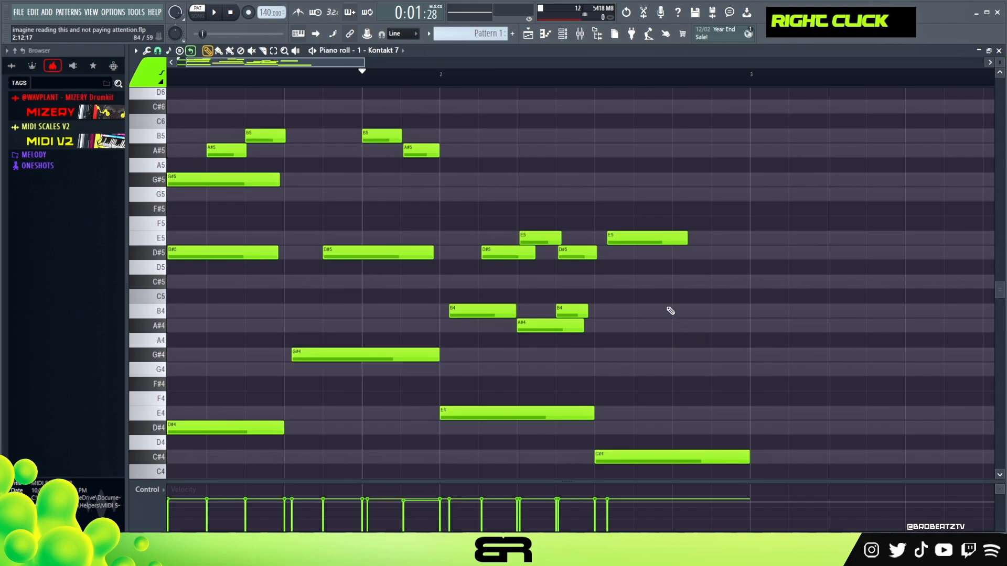
- Copy the long E5 to G#5 slightly later, and add a very short A#5 leading into a B5 near the end of bar 2
ctrl+click(647, 239)
drag(648, 239, 677, 181)
drag(447, 134, 730, 140)
shift+right_click(706, 157)
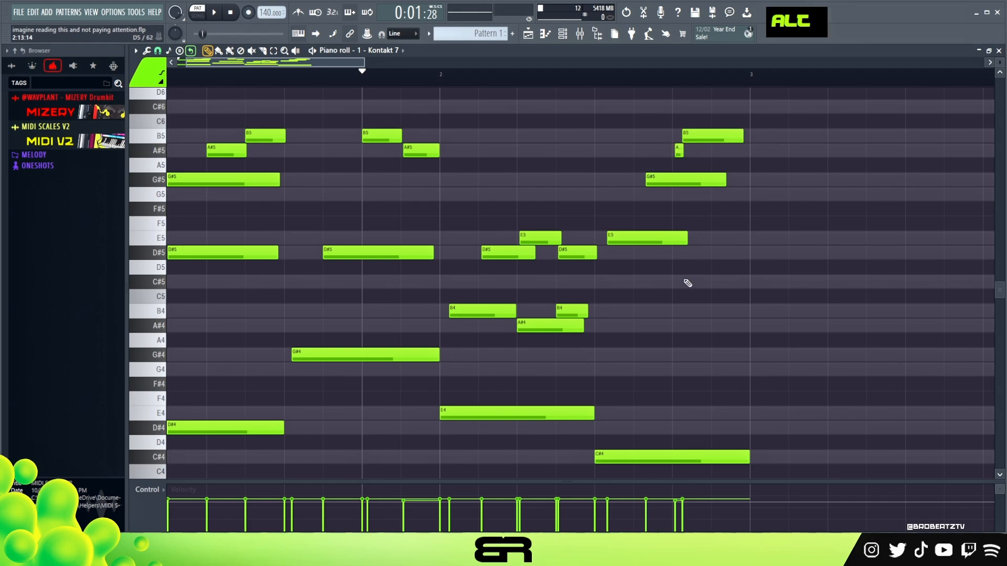
- Add an A#4 and a shorter B4 in the last quarter of bar 2, and play back the pattern
drag(601, 316, 747, 325)
right_click(722, 353)
click(732, 312)
key(space)
right_click(694, 281)
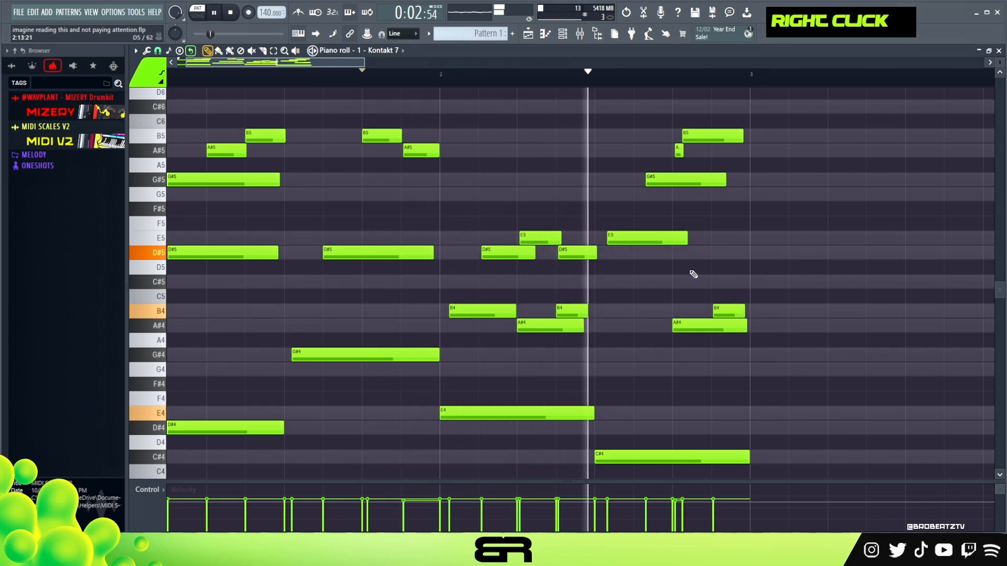
- Nudge the long E5 in bar 2 slightly later and restart playback to check it
alt+click(660, 252)
key(space)
key(space)
right_click(661, 252)
alt+drag(654, 239, 659, 239)
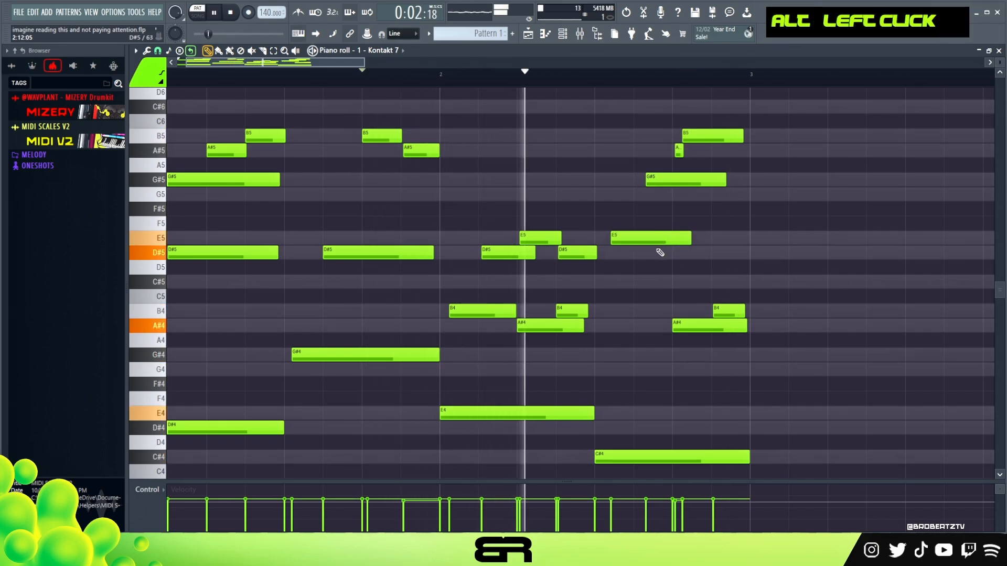
key(space)
key(space)
- Move the G#5 in bar 2 slightly earlier, closer to the E5, and check it in playback
alt+drag(666, 180, 656, 180)
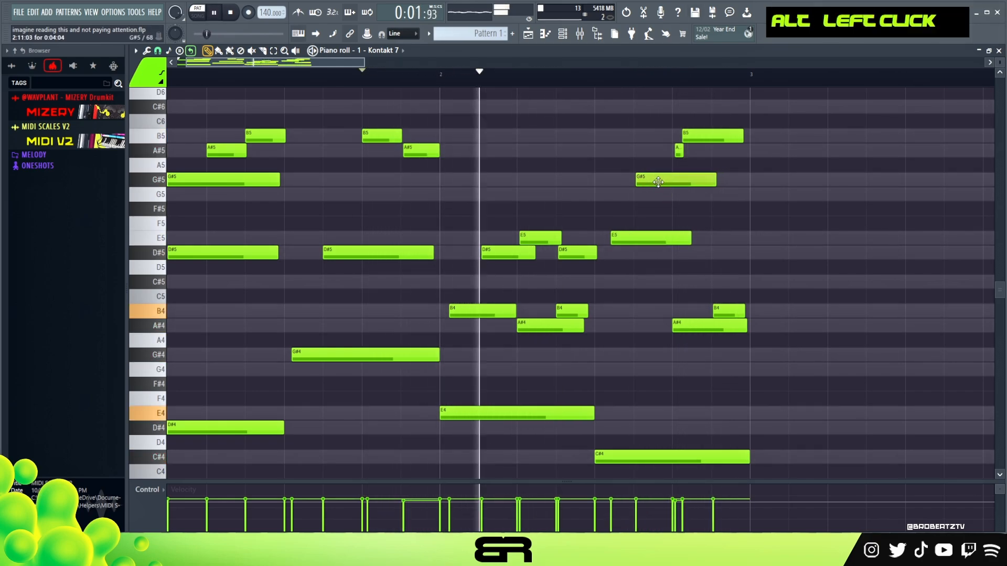
key(space)
key(space)
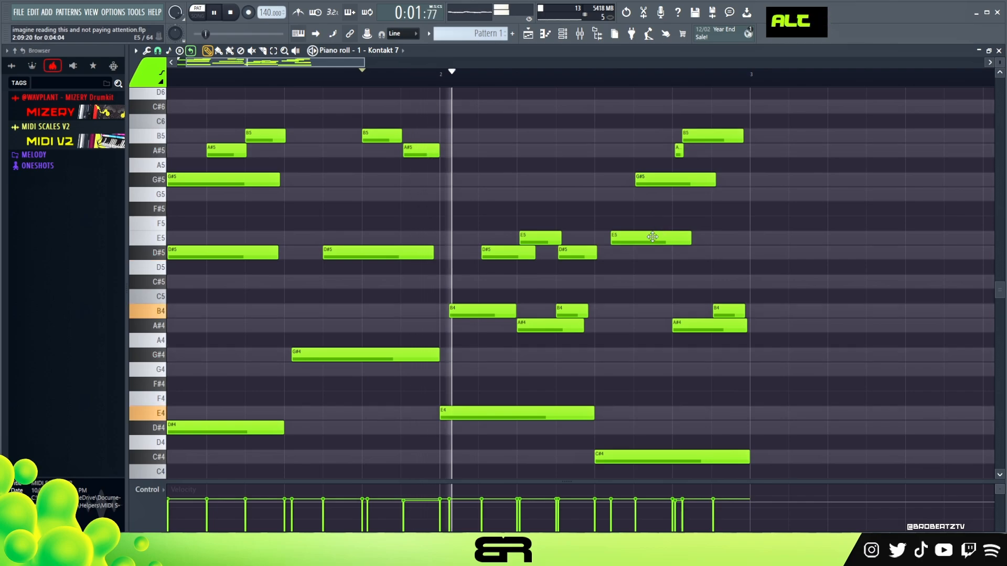
- Nudge the long E5 and the A#5 and B5 pair at the end of bar 2 very slightly earlier
alt+drag(652, 237, 650, 237)
key(space)
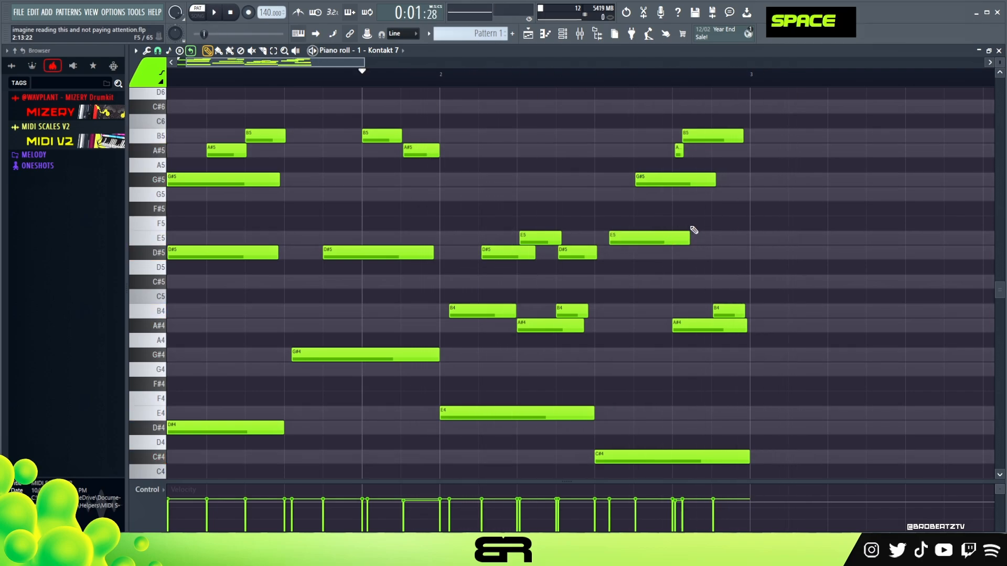
ctrl+drag(757, 141, 703, 137)
right_click(696, 166)
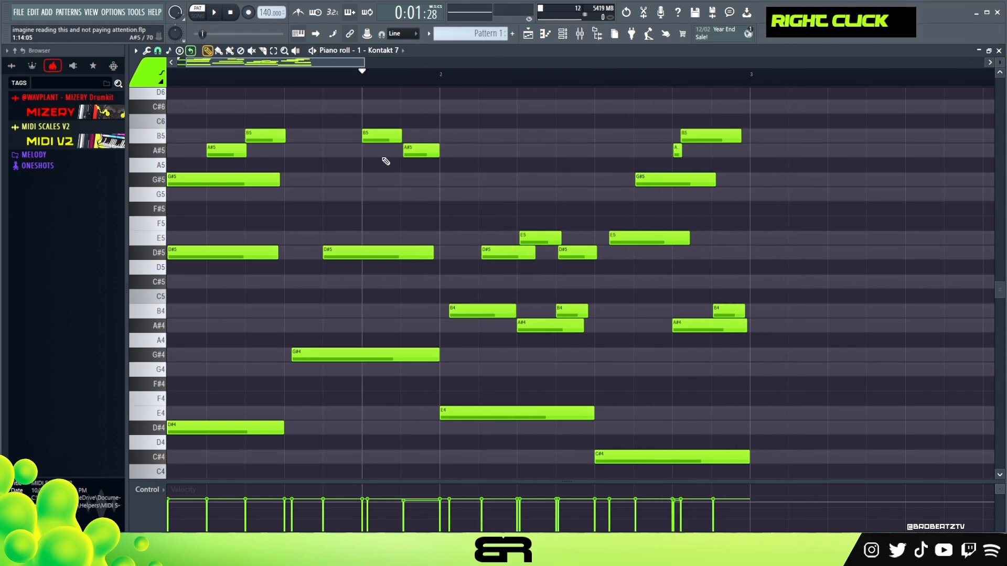
- Duplicate all the notes of the two-bar melody to start at bar 3, and deselect them
key(ctrl+a)
shift+drag(198, 257, 819, 257)
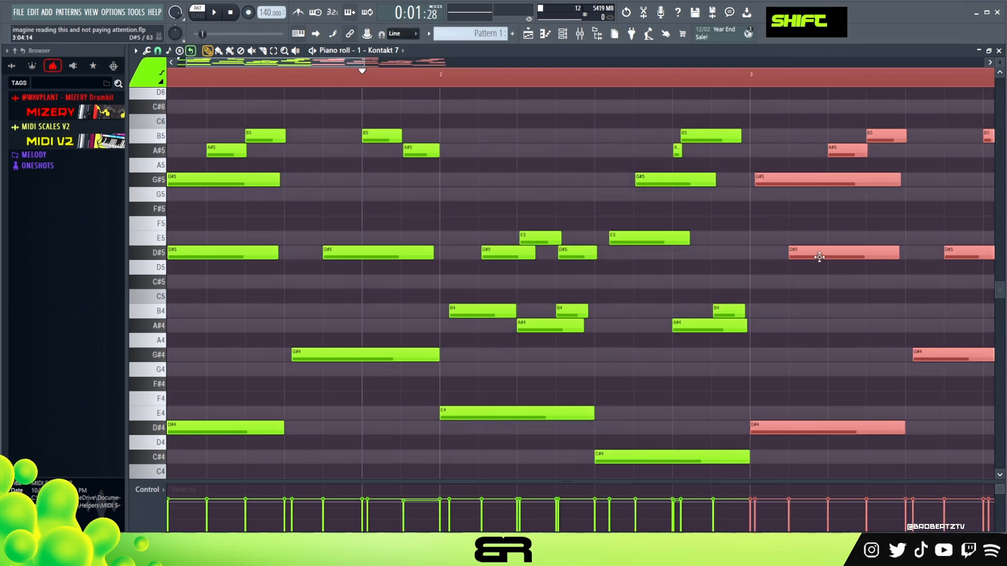
right_click(798, 299)
ctrl+right_click(570, 256)
- Return the playback start to the beginning of the pattern and play back the four-bar melody
scroll(179, 73, up, 4)
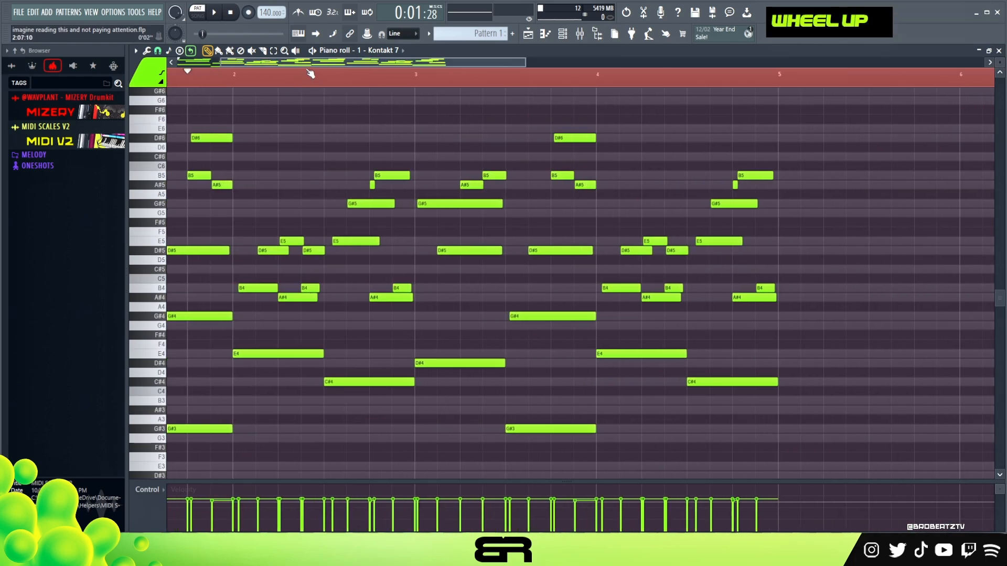
double_click(217, 82)
key(space)
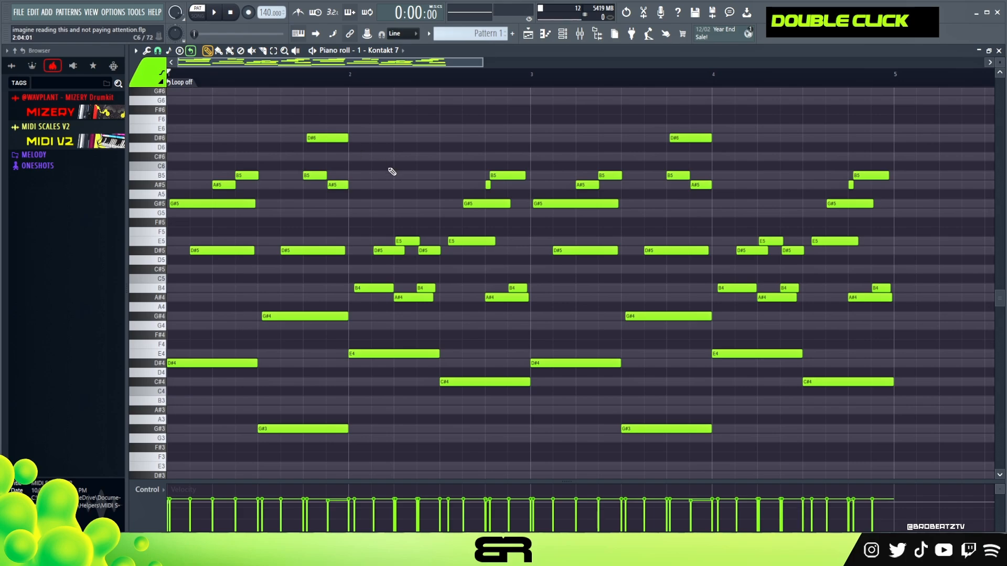
key(space)
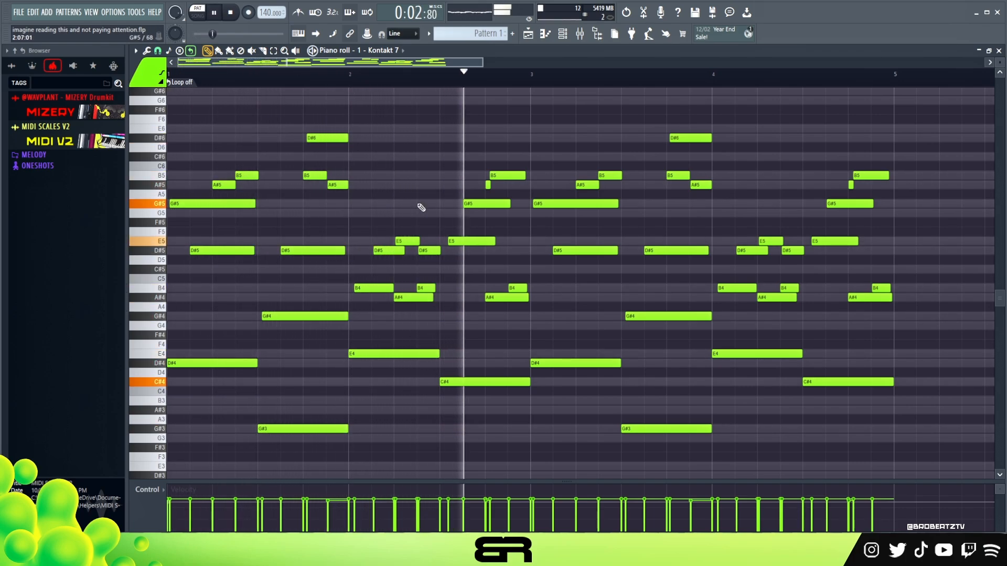
- Nudge the first D#5 in bar 2 and its copy in bar 4 slightly earlier, and stop playback
ctrl+click(414, 242)
right_click(420, 221)
ctrl+click(386, 250)
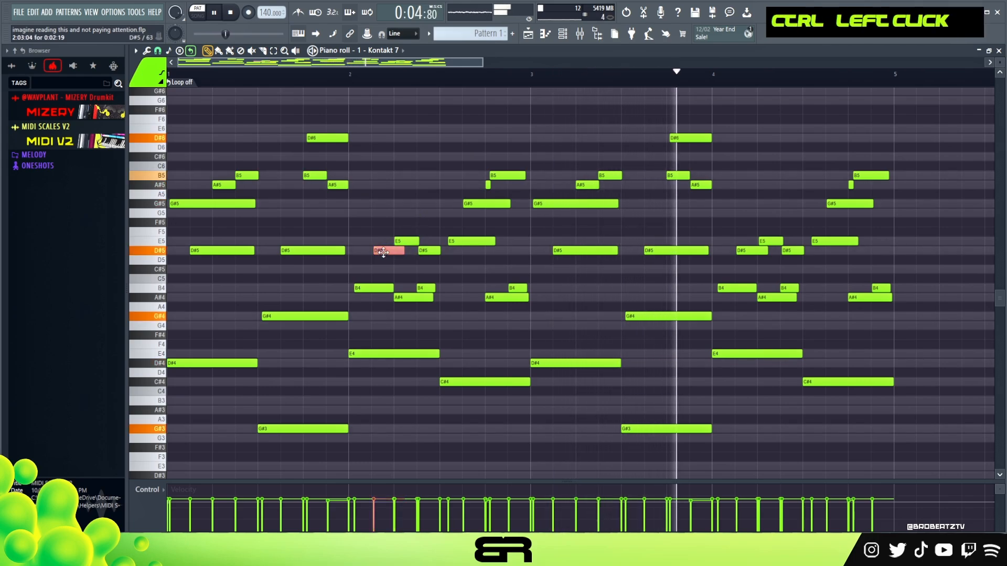
shift+scroll(503, 265, up, 2)
ctrl+click(749, 251)
shift+scroll(742, 270, up, 1)
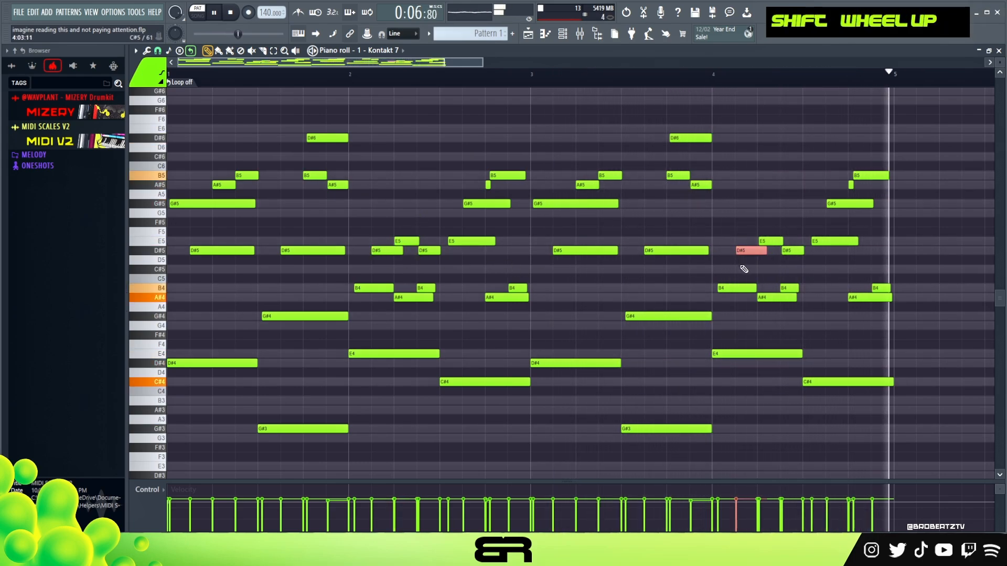
key(space)
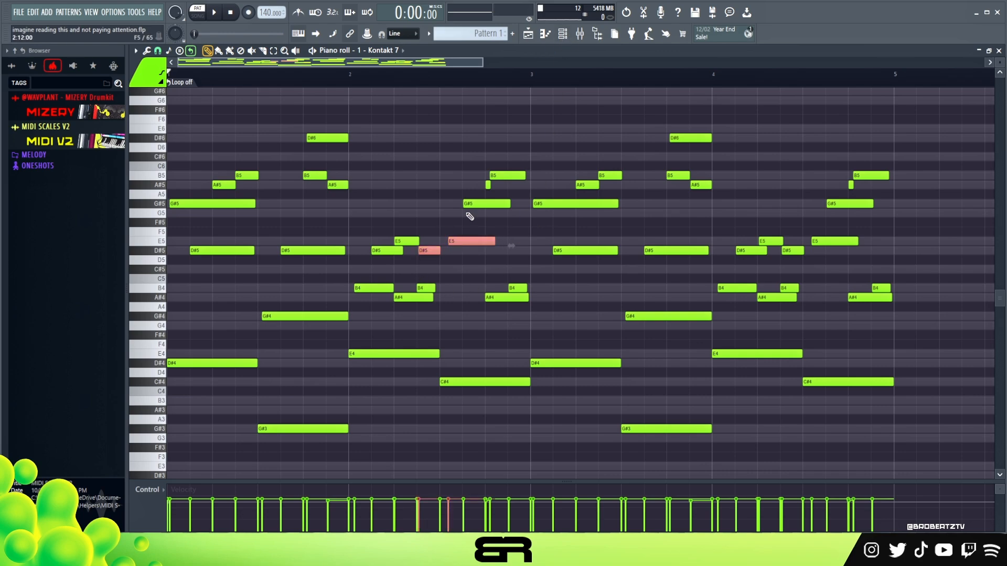
- Audition the Balkan Violin preset in Analog Lab V and close the plugin window
right_click(401, 178)
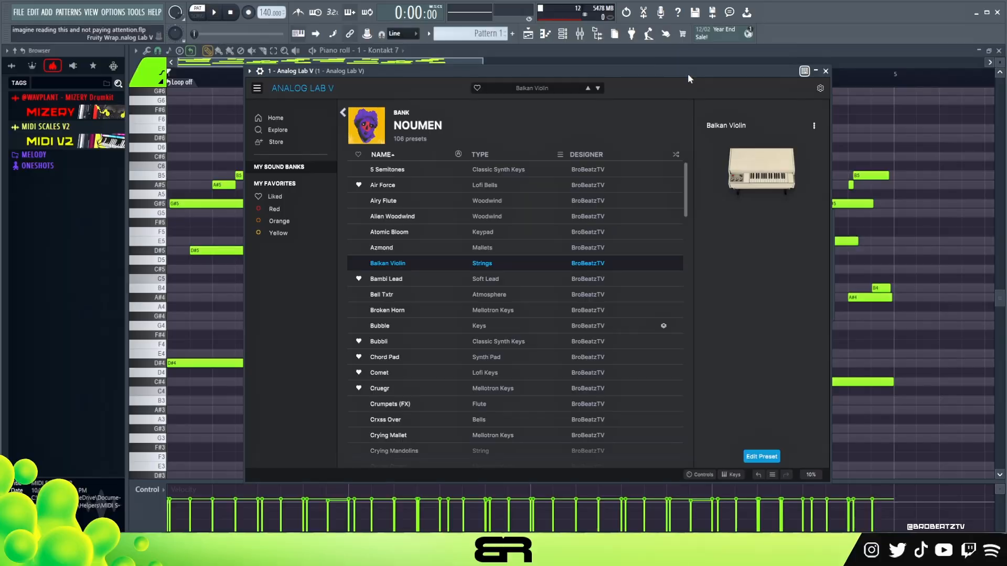
drag(688, 73, 691, 71)
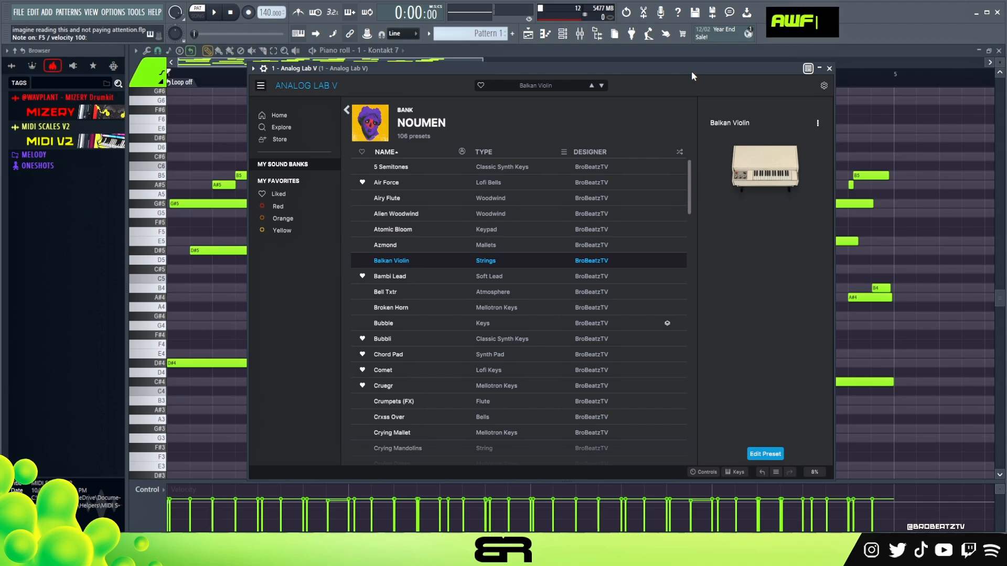
click(829, 69)
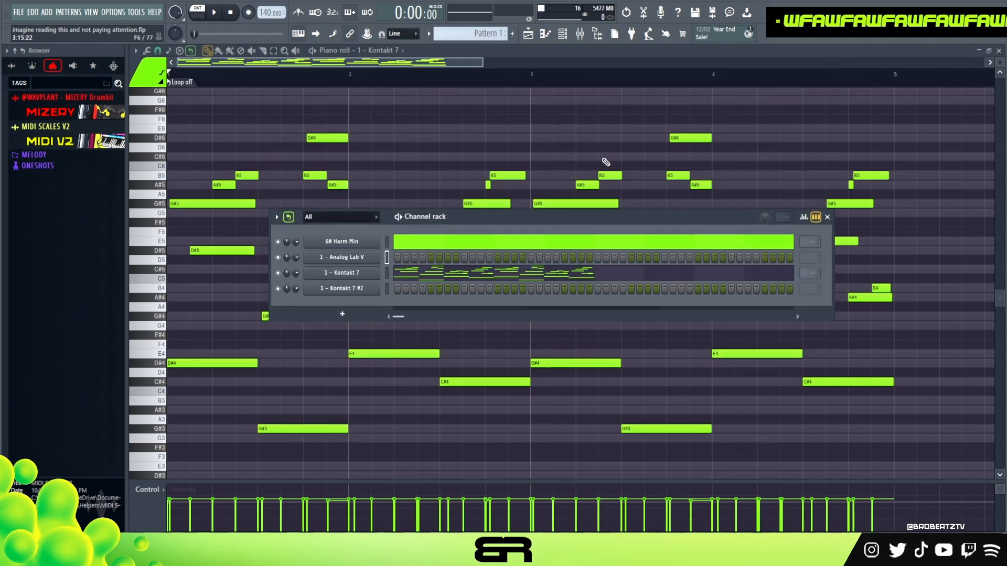
right_click(338, 261)
click(410, 258)
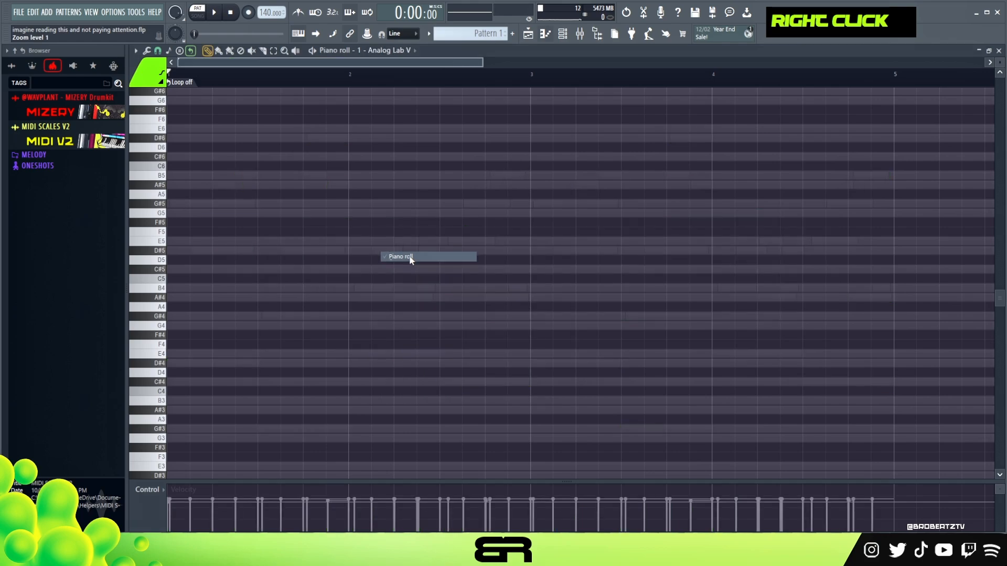
click(562, 44)
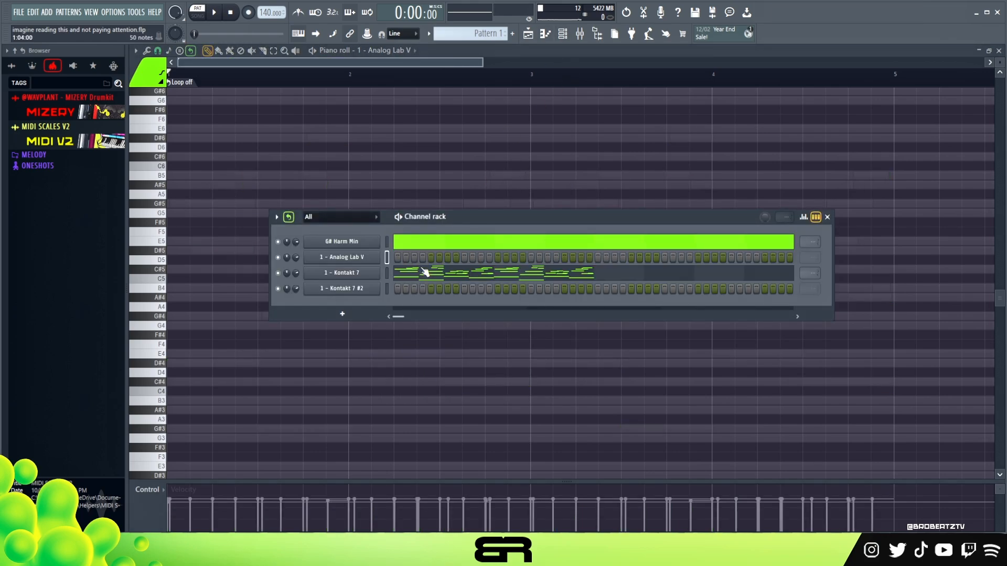
click(423, 270)
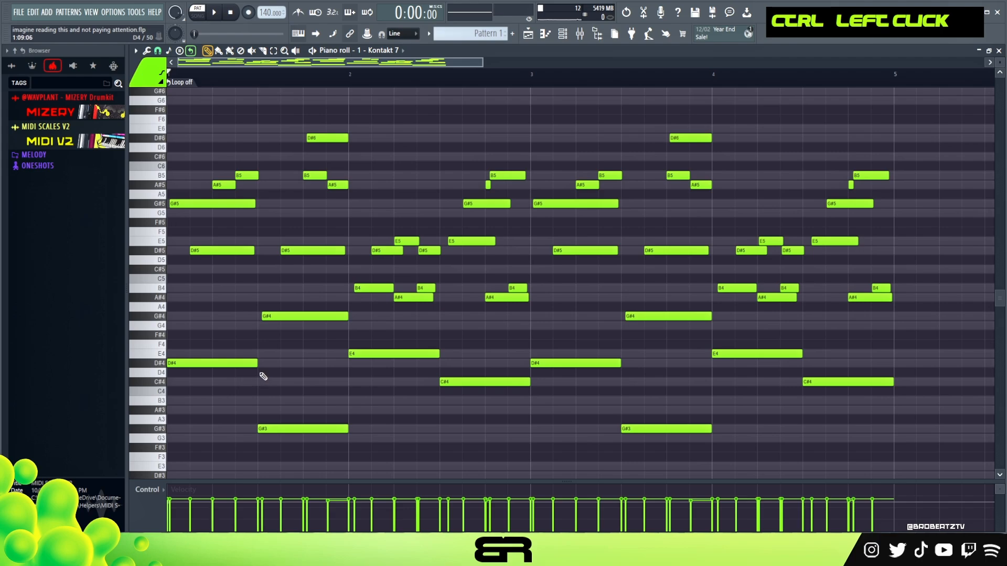
- Copy the low D#4 in bar 1 and the low E4 in bar 2 from the Kontakt 7 melody
ctrl+click(205, 363)
ctrl+shift+click(364, 353)
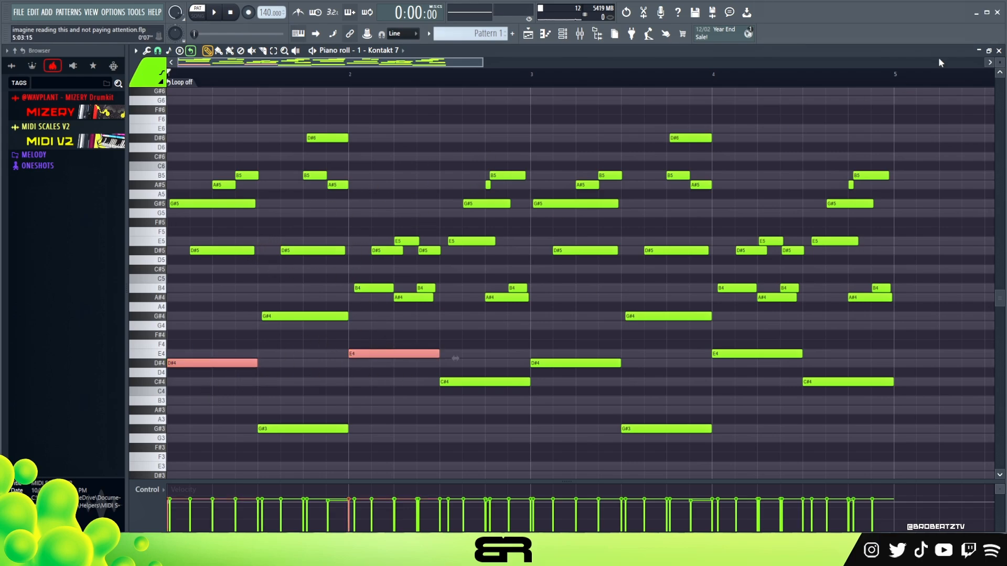
scroll(996, 62, up, 2)
scroll(997, 62, down, 1)
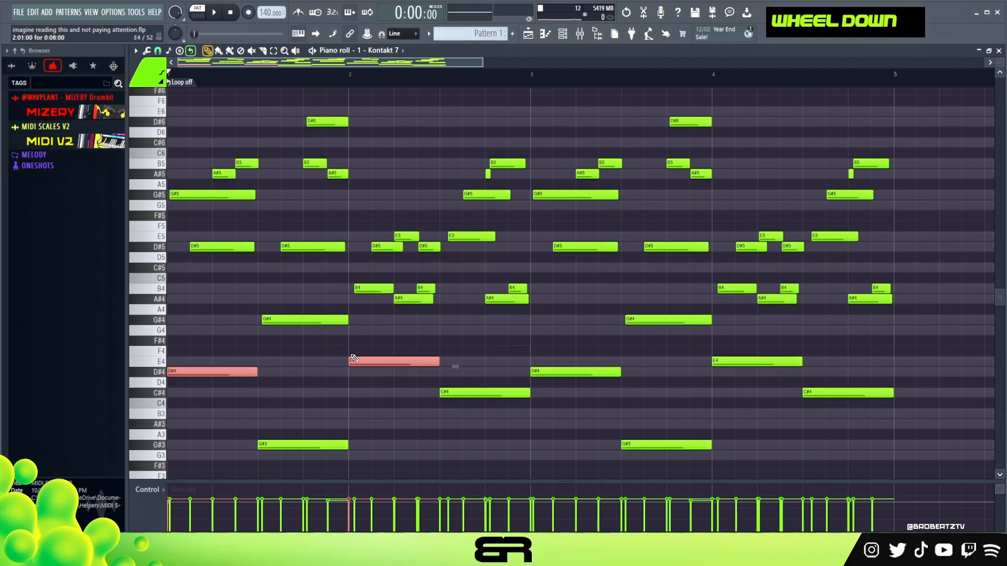
key(ctrl+c)
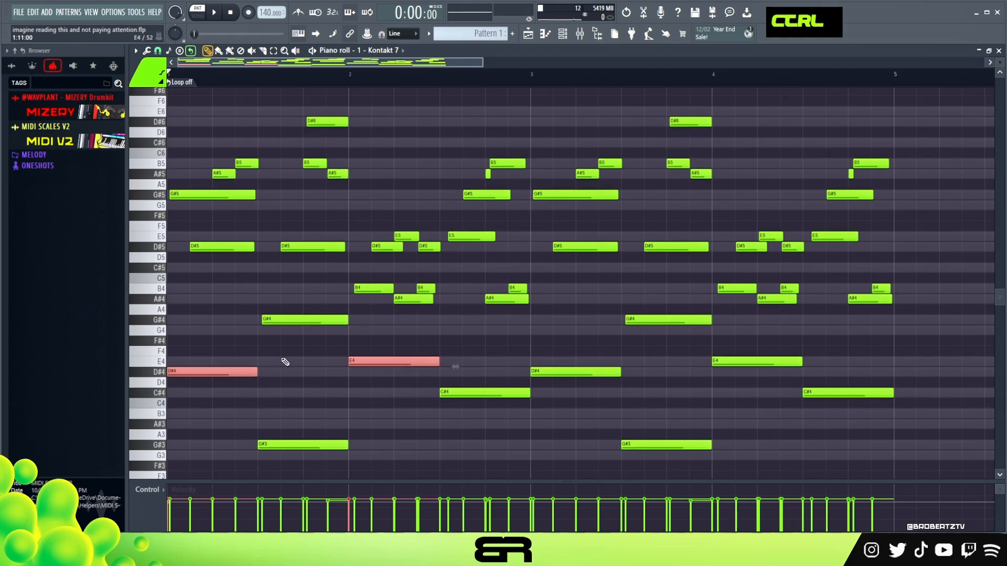
- Paste the copied D#4 and E4 into the Analog Lab V piano roll and deselect them
click(562, 33)
right_click(362, 259)
click(394, 257)
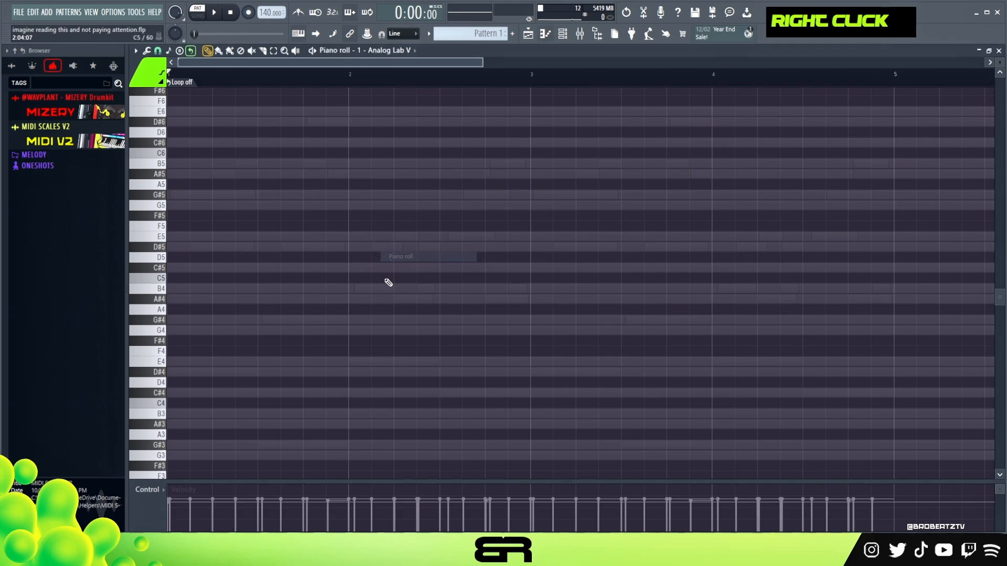
key(ctrl+v)
right_click(342, 353)
- Duplicate the D#4 and E4 one octave higher as D#5 and E5, and deselect all notes
ctrl+drag(318, 342, 324, 383)
mouse_move(213, 370)
shift+mouse_down()
mouse_move(230, 374)
mouse_move(192, 368)
shift+mouse_up()
key(ctrl+Up)
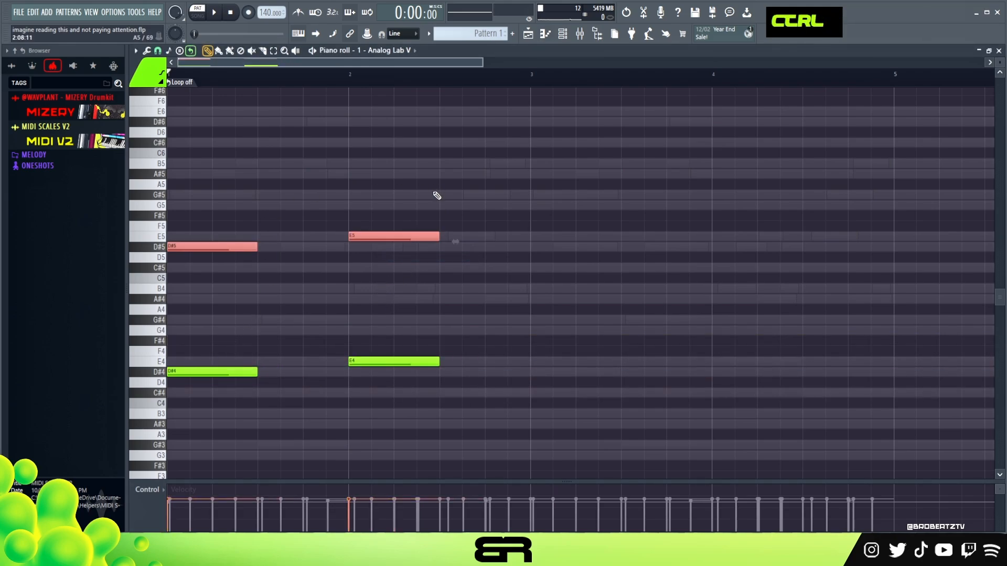
right_click(465, 268)
key(ctrl+a)
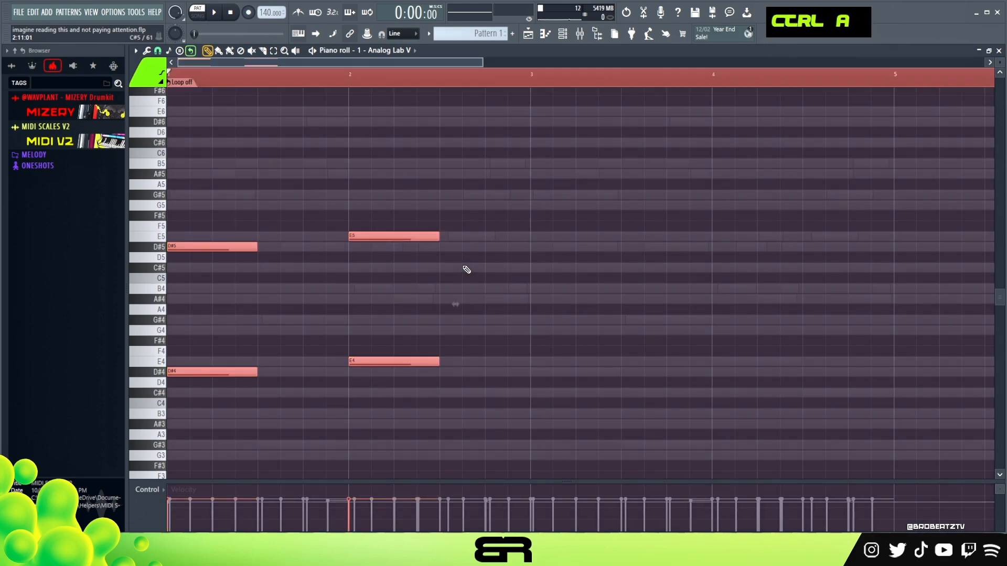
right_click(465, 269)
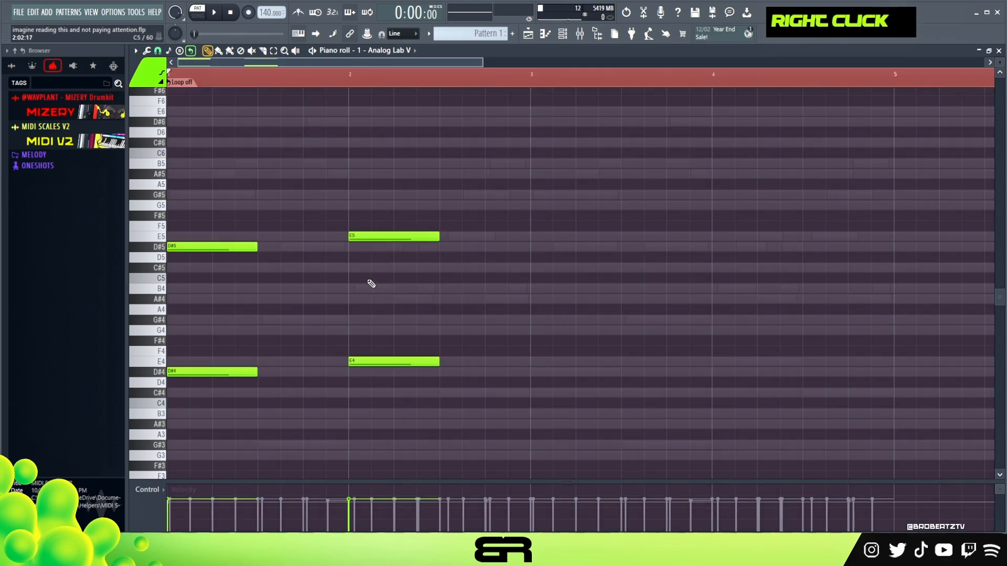
key(ctrl)
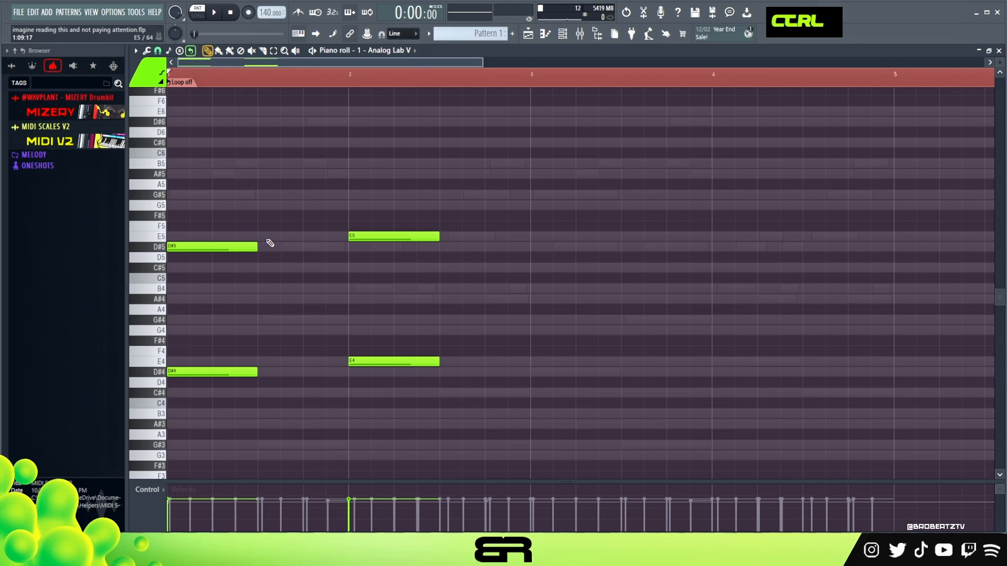
key(ctrl)
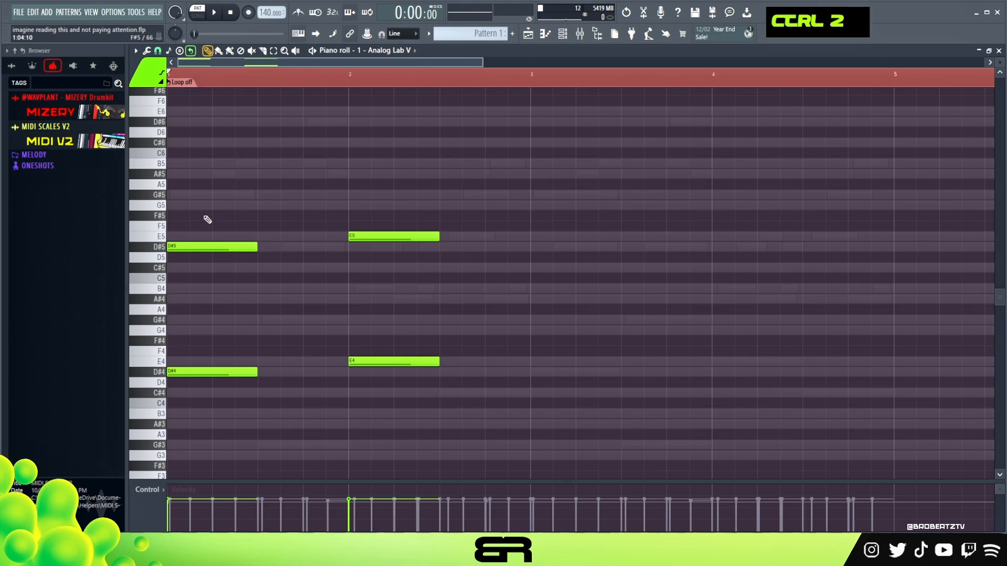
- Duplicate the D#5 in bar 1 to add G#5 and B5 notes above it
ctrl+click(229, 244)
drag(206, 251, 184, 318)
key(ctrl+Up)
ctrl+click(230, 288)
key(ctrl+Up)
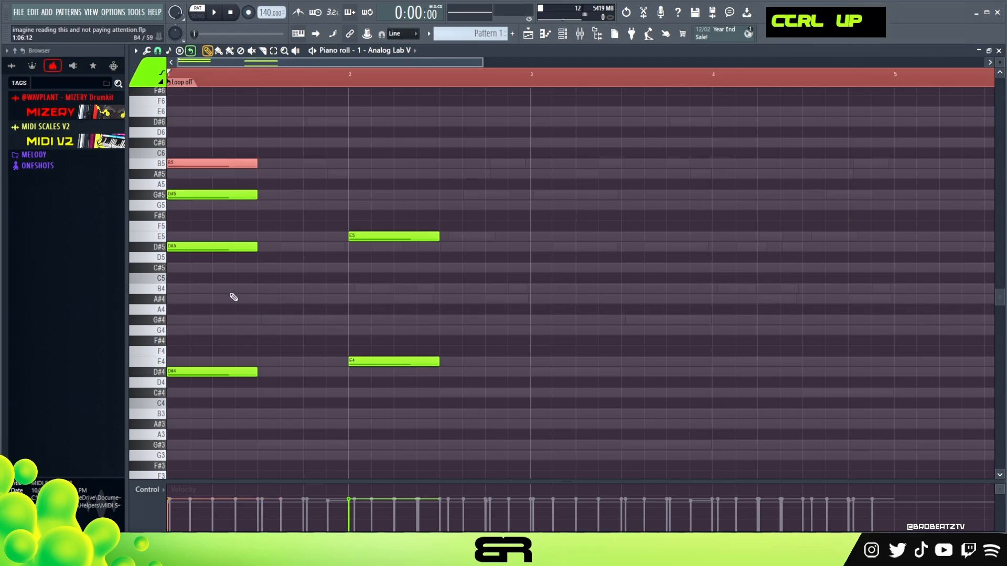
- Try the B5 starting just before bar 2, audition it against E4 and E5, and deselect it
drag(223, 164, 383, 163)
alt+right_click(383, 162)
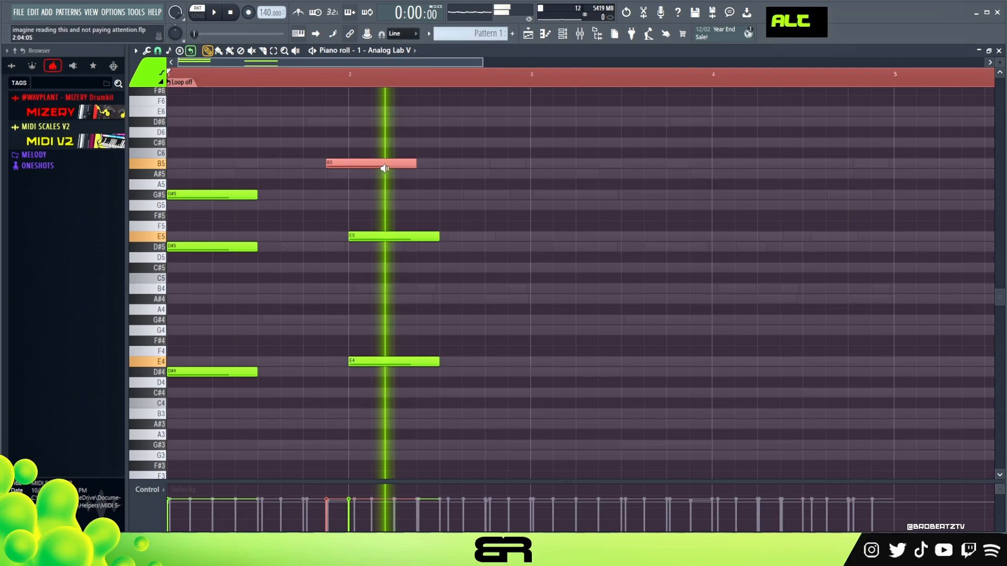
right_click(313, 230)
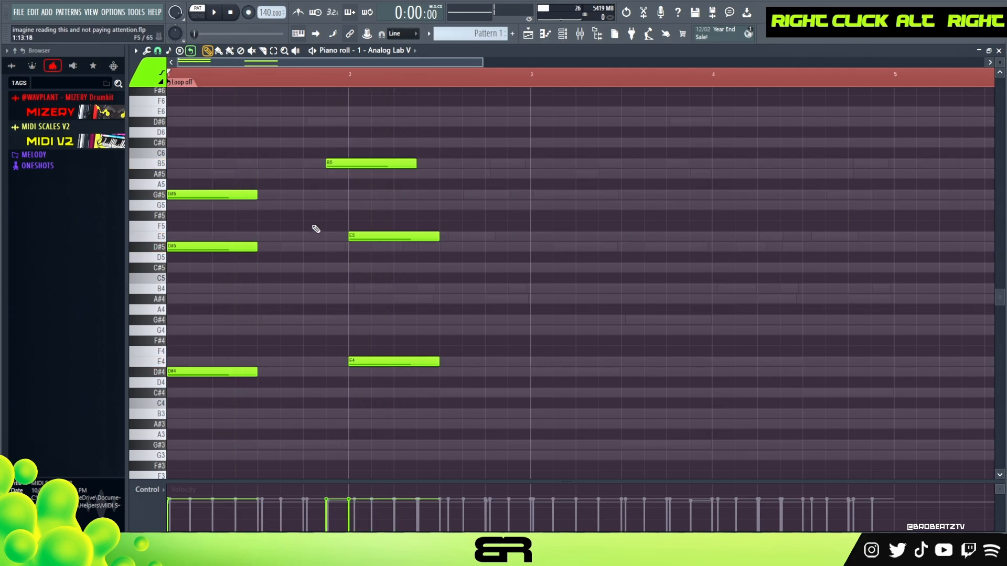
- Delete the B5 and the D#5, and audition the D#4 and G#5 in bar 1
right_click(346, 163)
right_click(226, 244)
alt+right_click(206, 231)
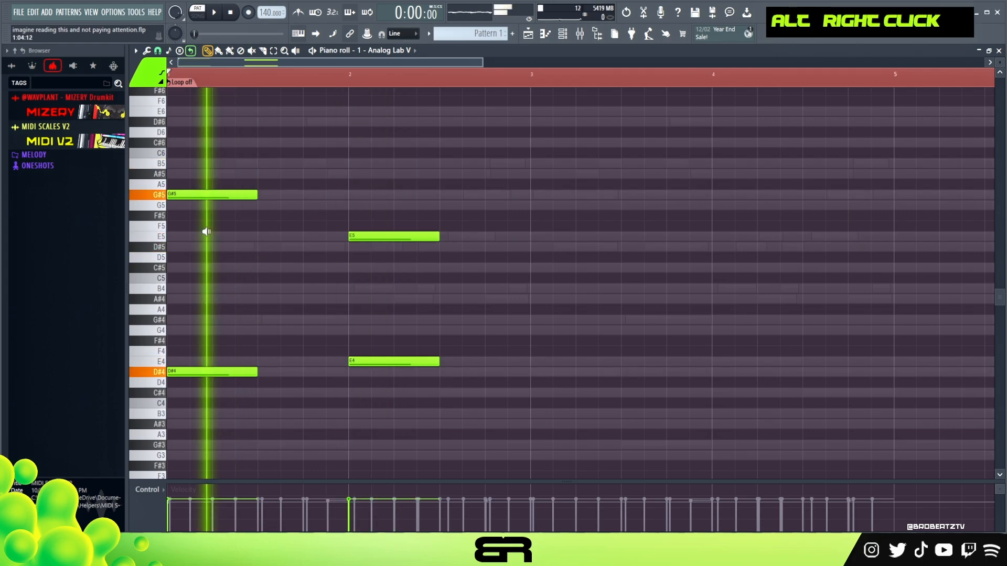
- Duplicate all the Analog Lab V notes to start at bar 3, and deselect them
key(ctrl+a)
drag(213, 193, 577, 194)
click(522, 261)
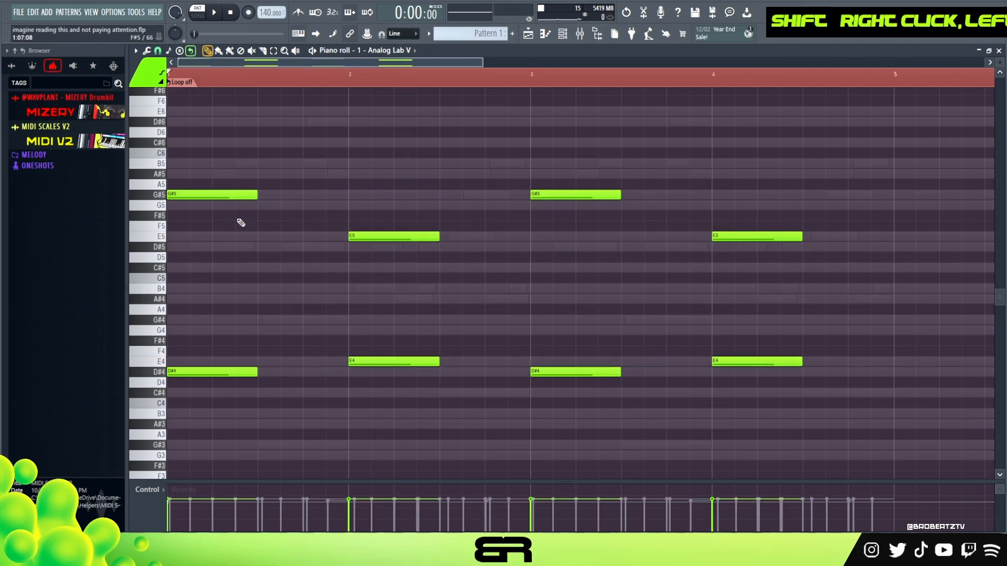
- Try E5 and C#5 notes beneath the G#5 in bar 1, and delete both
shift+click(208, 193)
drag(187, 233, 192, 263)
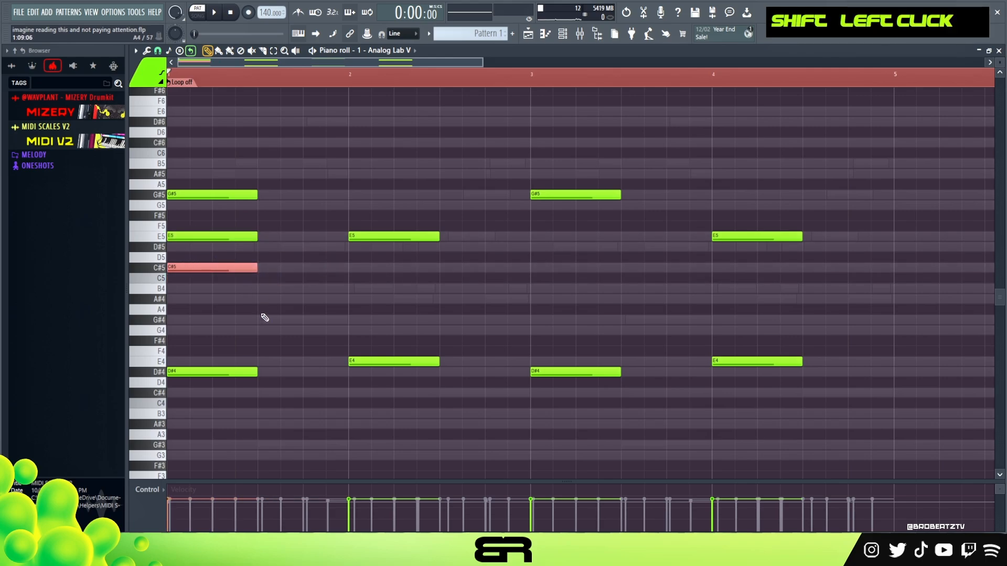
right_click(294, 246)
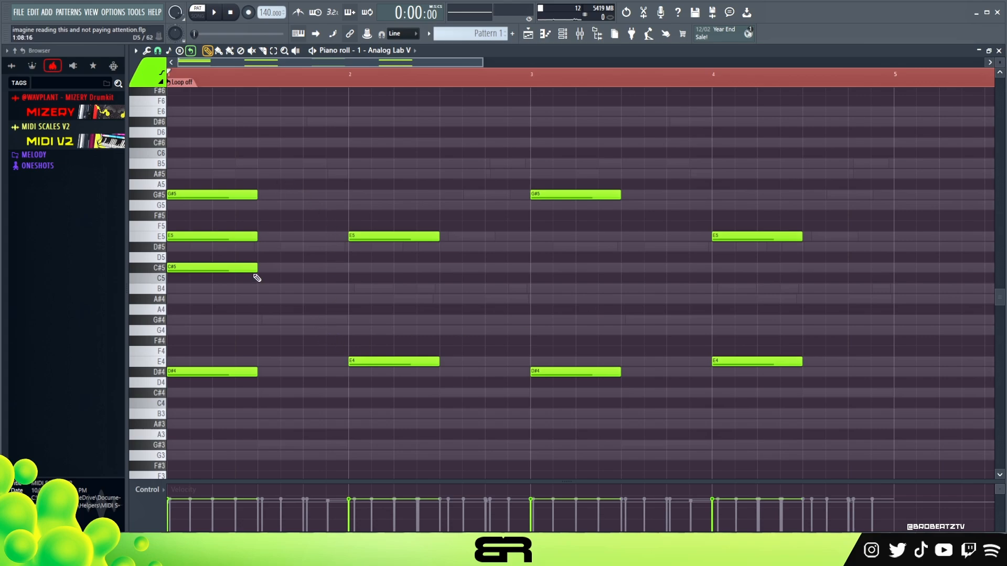
right_click(247, 236)
right_click(247, 268)
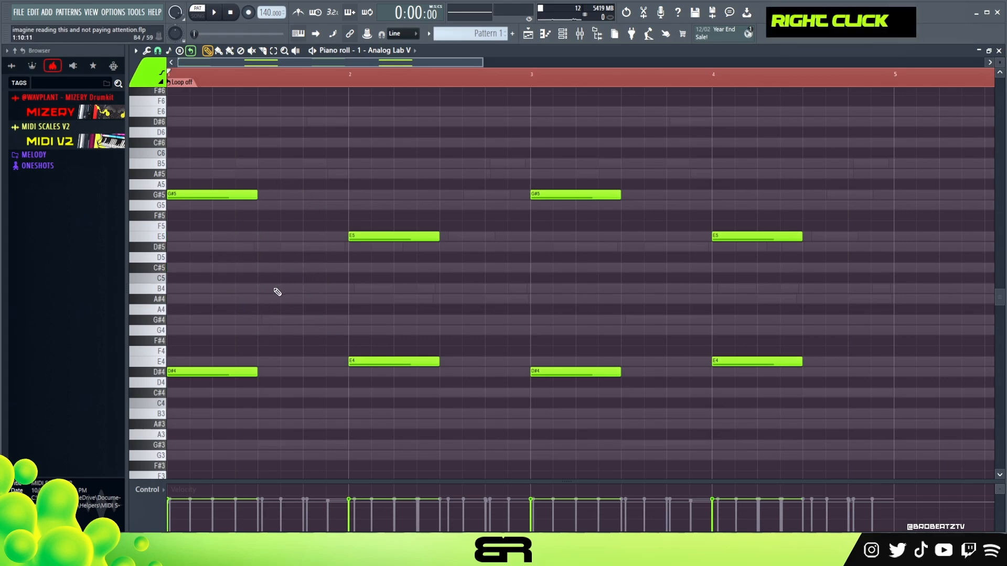
- Try a D#5 in bar 1, shift it with bar 2's E5 by an octave and back, and delete the D#5
click(199, 248)
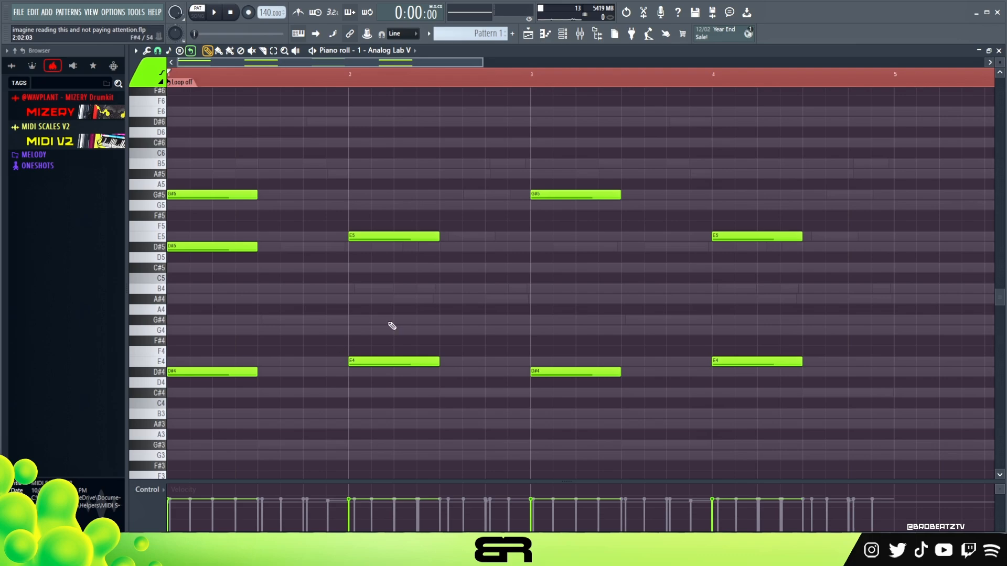
drag(206, 233, 440, 269)
key(ctrl+Down)
key(ctrl+Up)
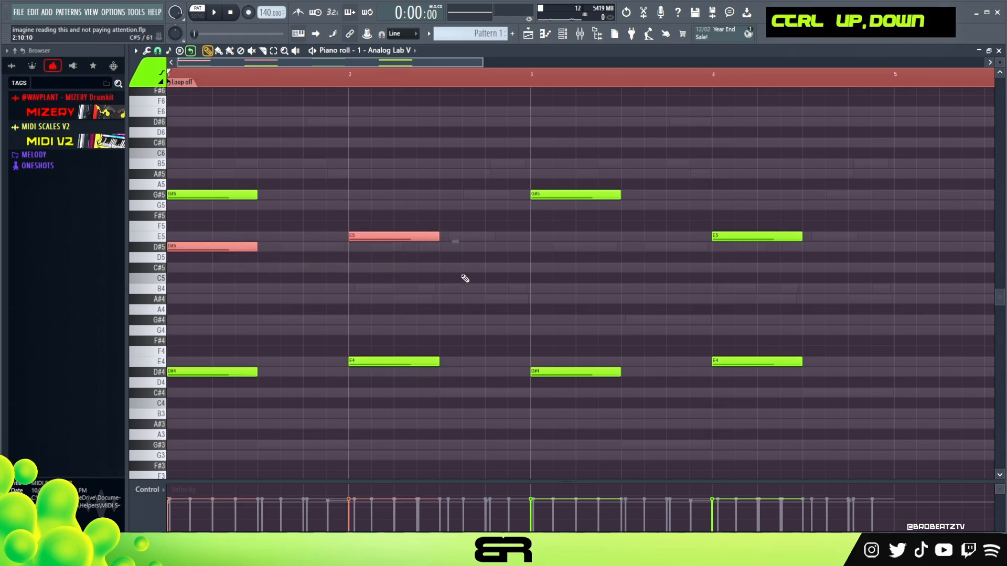
ctrl+click(455, 288)
right_click(216, 246)
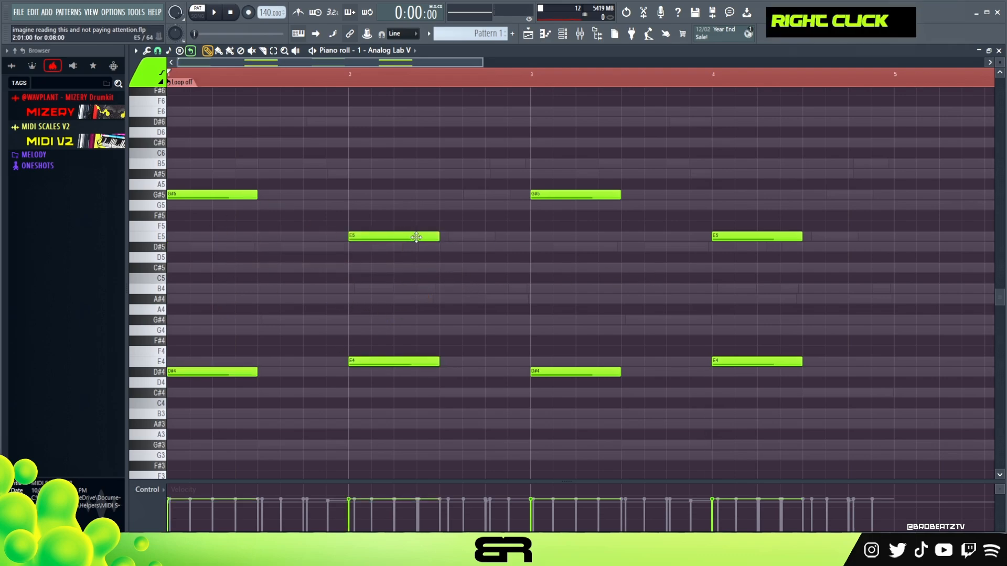
- Clear the timeline selection, play back the four bars with the violin notes, and stop playback
key(ctrl+2)
double_click(303, 81)
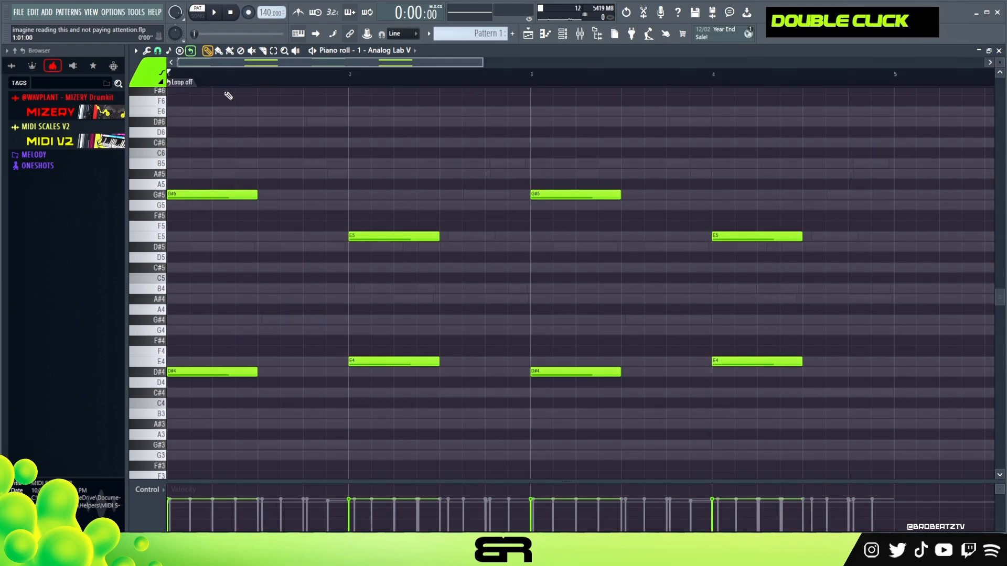
key(space)
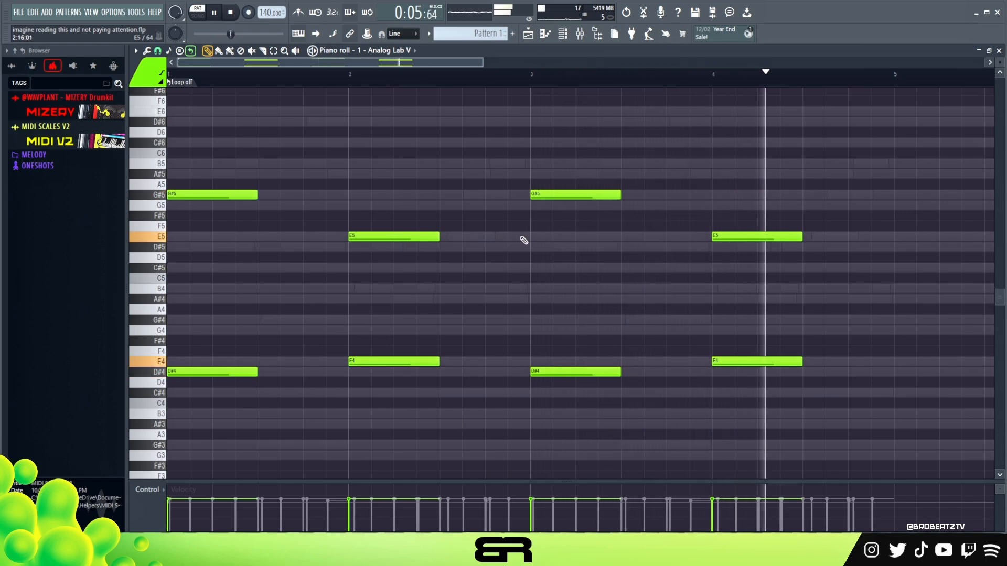
key(space)
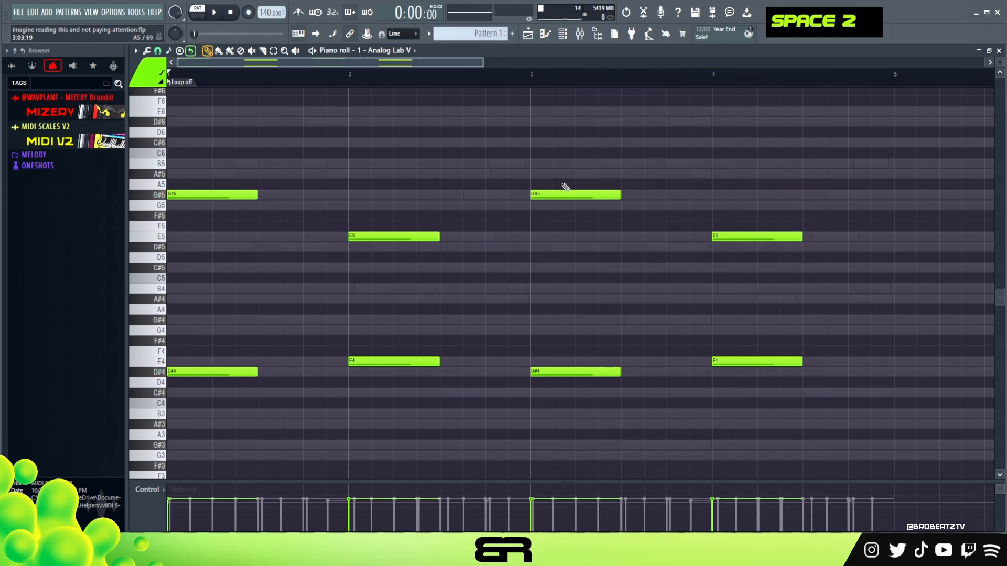
- Open the empty piano roll of the second Kontakt 7 channel, which holds the Passion Flute
key(F6)
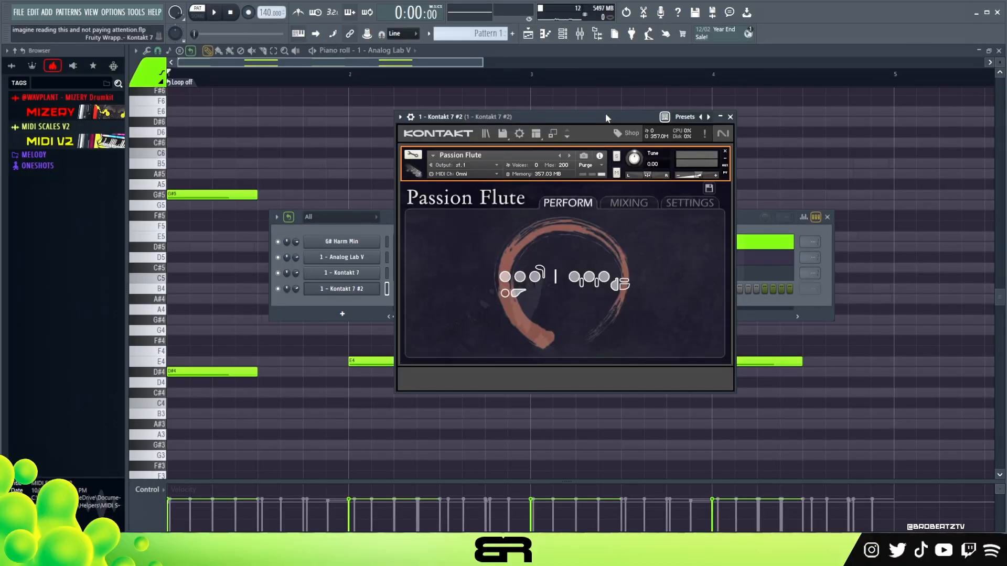
right_click(348, 291)
click(385, 289)
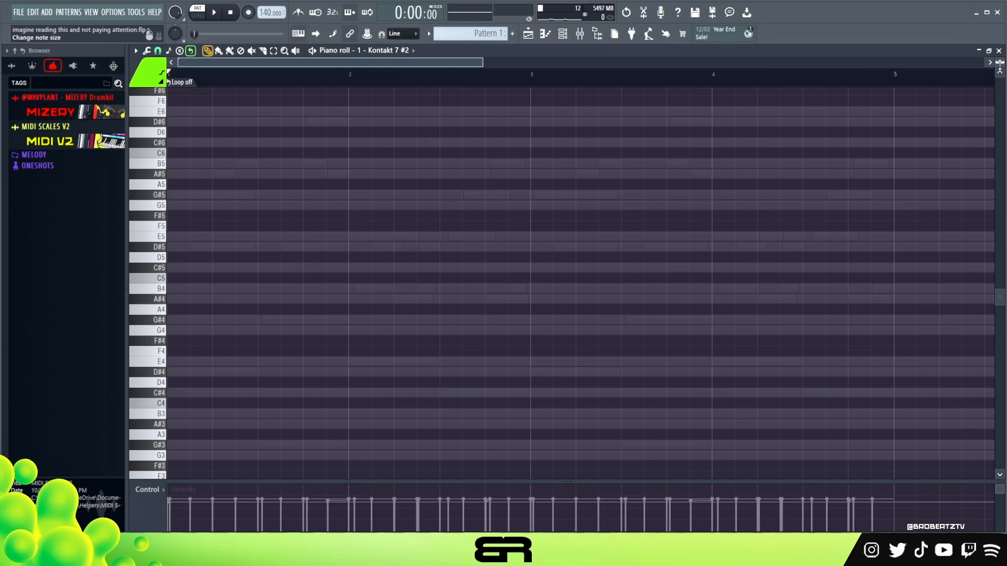
scroll(1000, 63, up, 4)
scroll(1000, 63, up, 1)
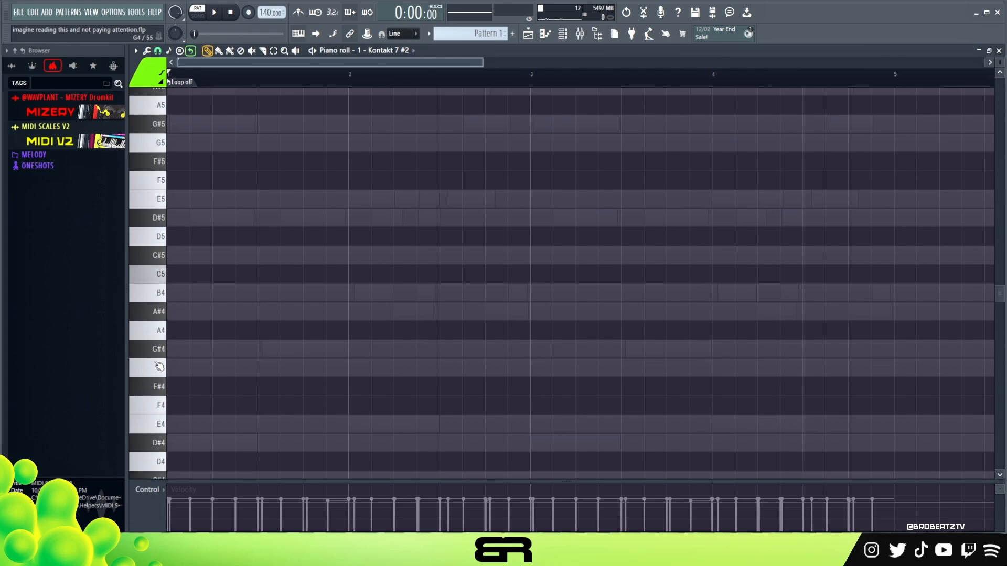
- Play back the opening of bar 1 repeatedly against the existing melody to find a starting pitch for the flute
scroll(158, 336, up, 2)
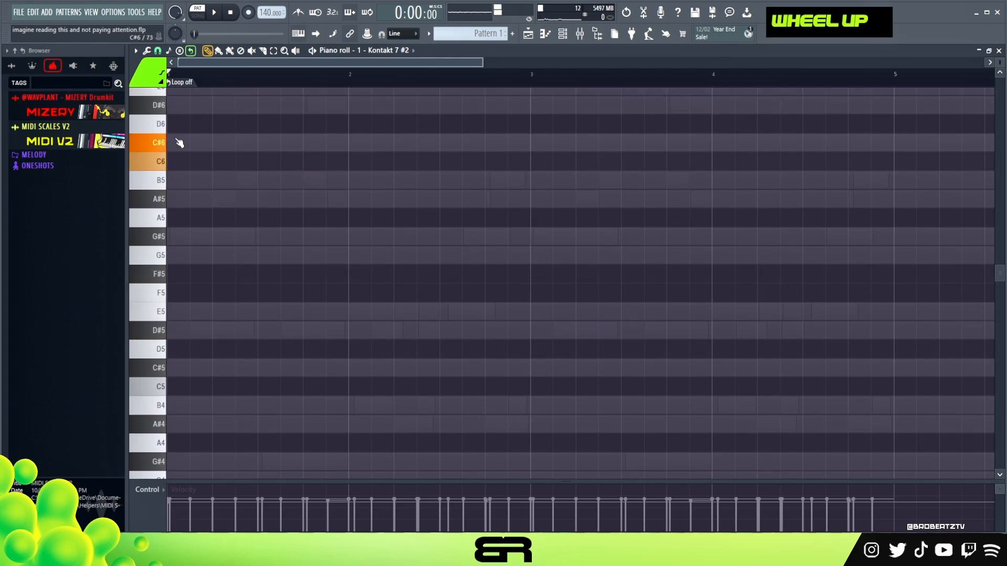
key(space)
key(space)
key(space)
key(space)
key(space)
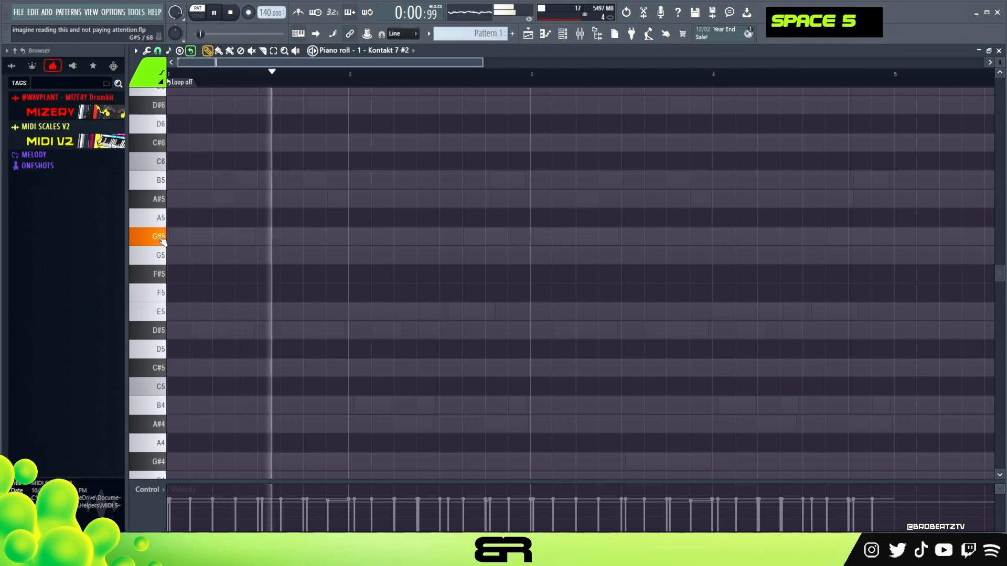
key(space)
key(space)
key(space)
key(space)
key(space)
- Add a G#5 about 9.6 steps long from beat 2 of bar 1, with short B5 and A#5 notes above it, and audition them
click(220, 236)
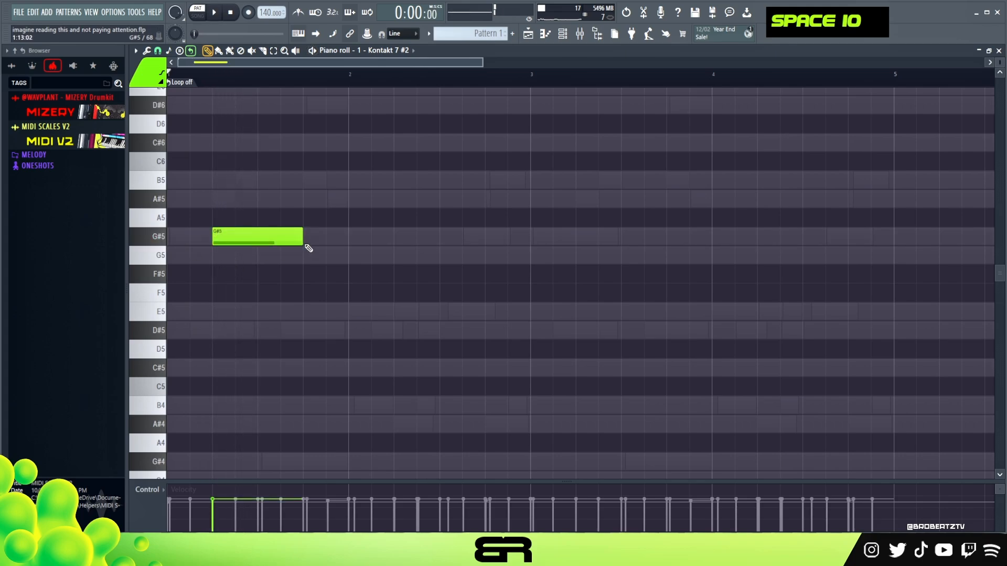
drag(302, 237, 321, 237)
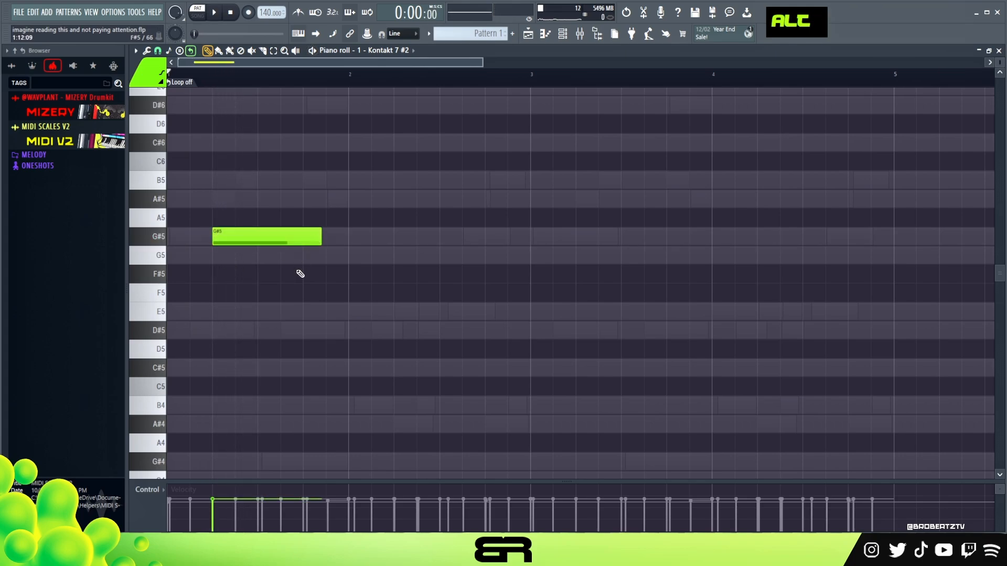
scroll(295, 274, up, 3)
ctrl+click(257, 292)
drag(257, 292, 307, 259)
ctrl+alt+click(259, 258)
key(space)
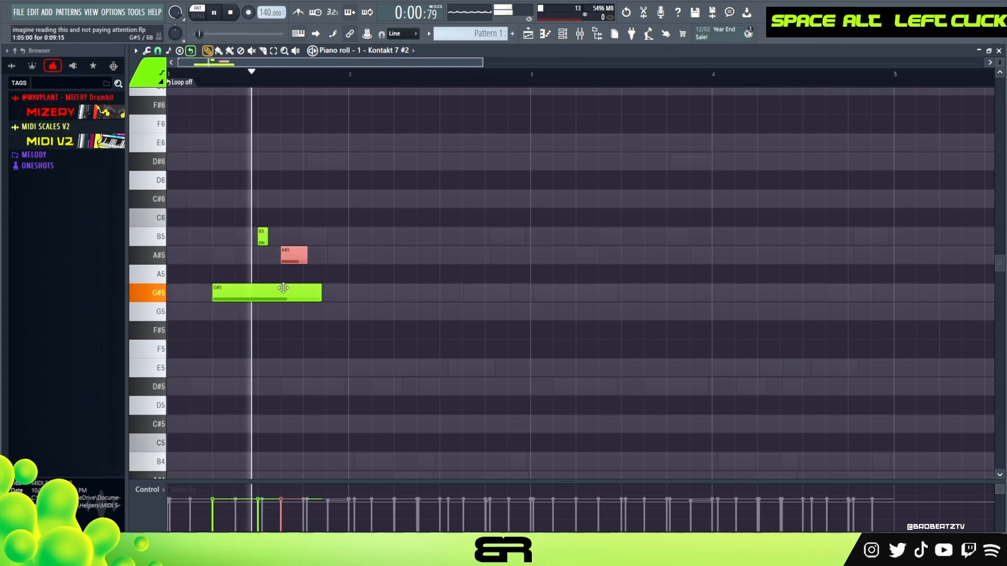
key(space)
key(space)
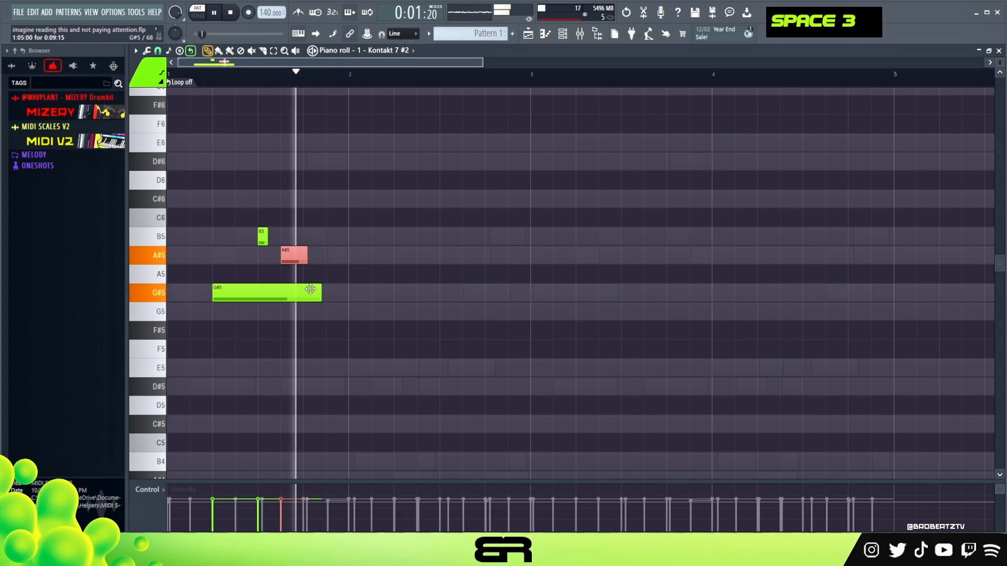
key(space)
- Copy the long G#5 to a D#6 late in bar 1 and delete the extra long B5 copy
click(281, 293)
drag(246, 293, 315, 160)
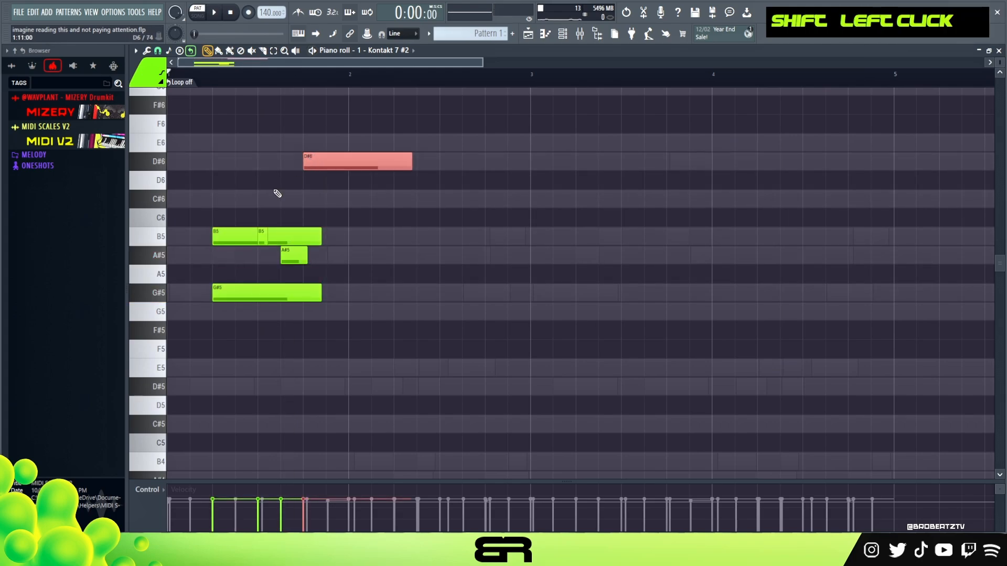
right_click(288, 209)
right_click(286, 229)
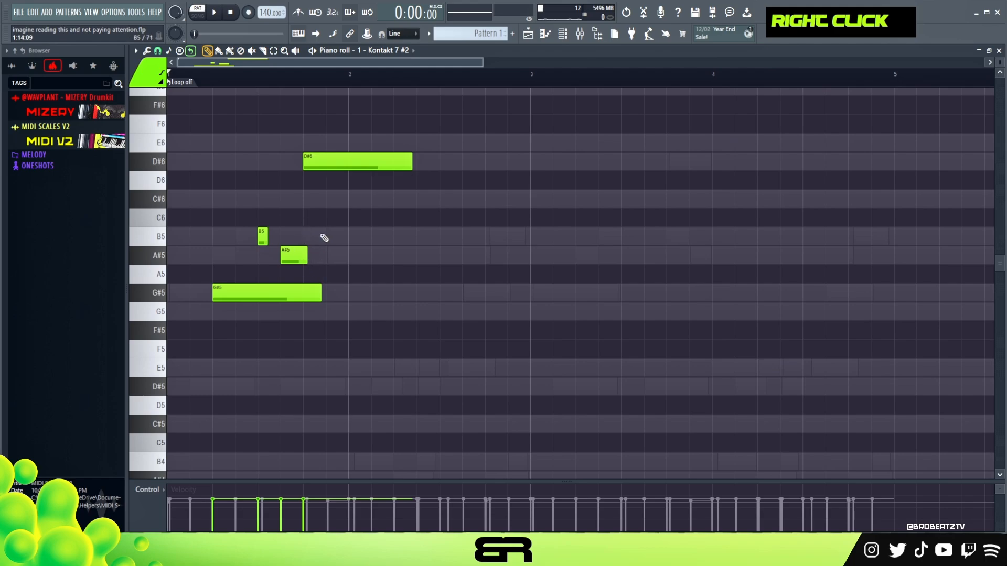
- Shift the D#6 slightly earlier in bar 1, lengthen it to about 11.6 steps into bar 2, and audition the phrase
drag(332, 176, 337, 175)
key(space)
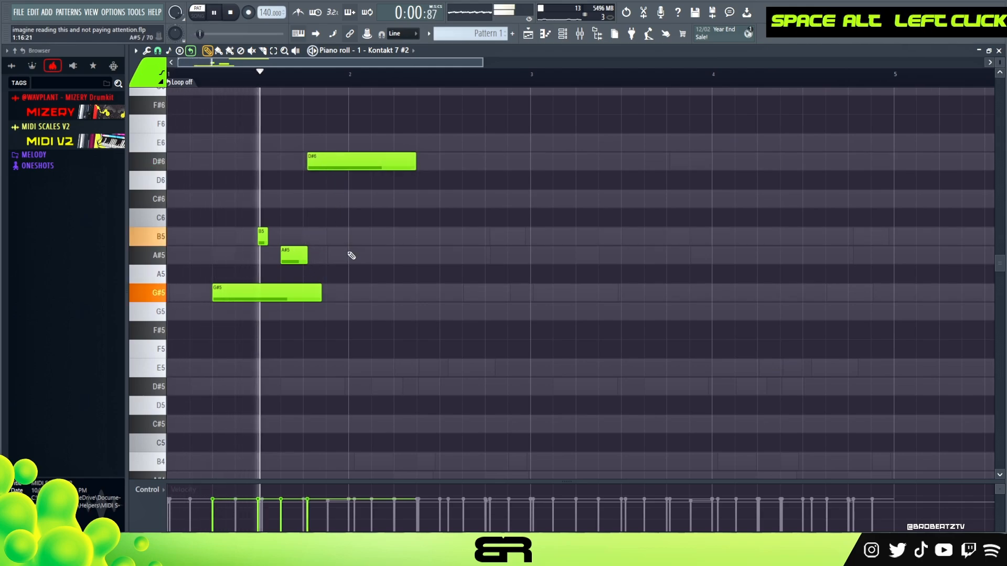
key(space)
key(space)
drag(335, 167, 322, 167)
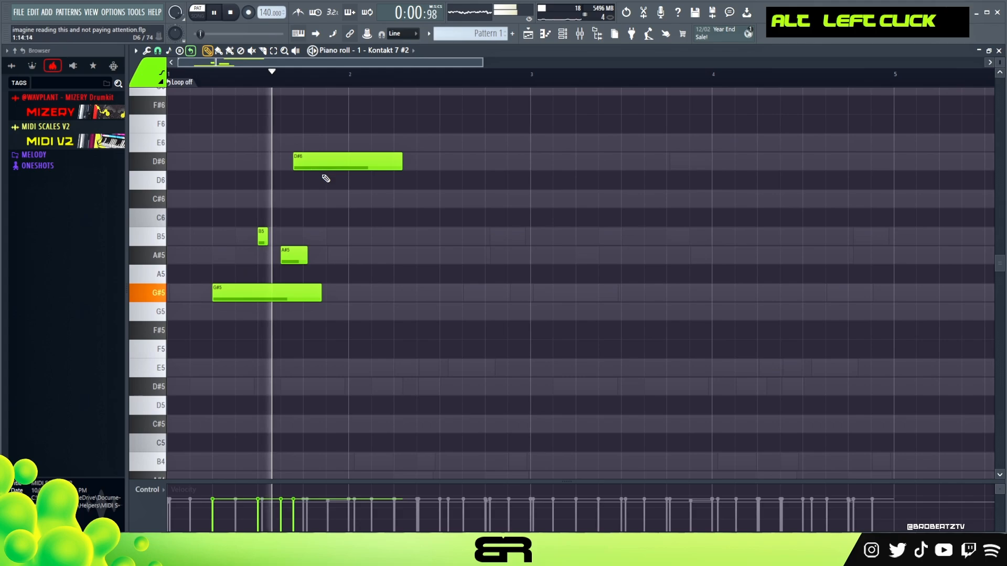
key(space)
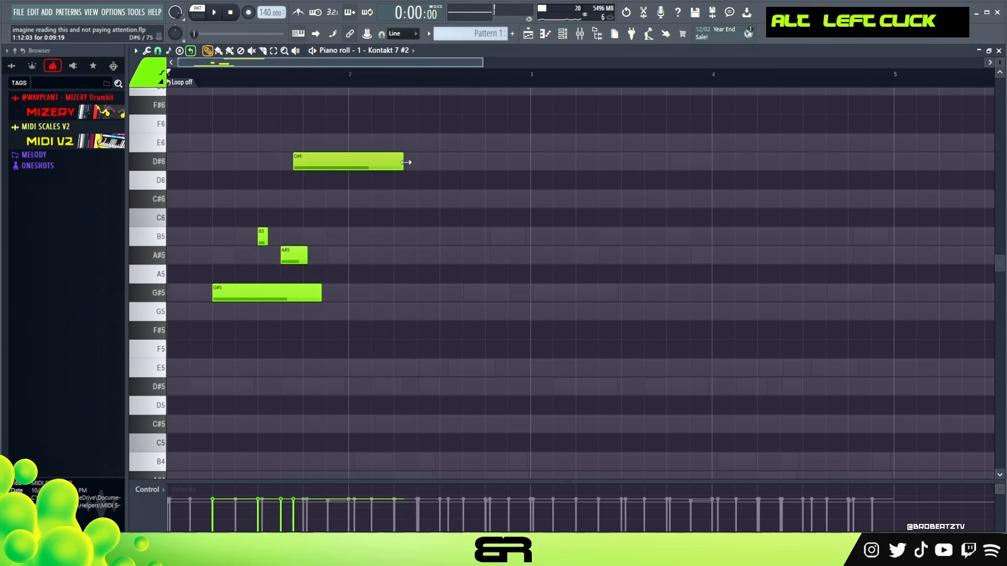
drag(406, 162, 426, 162)
key(space)
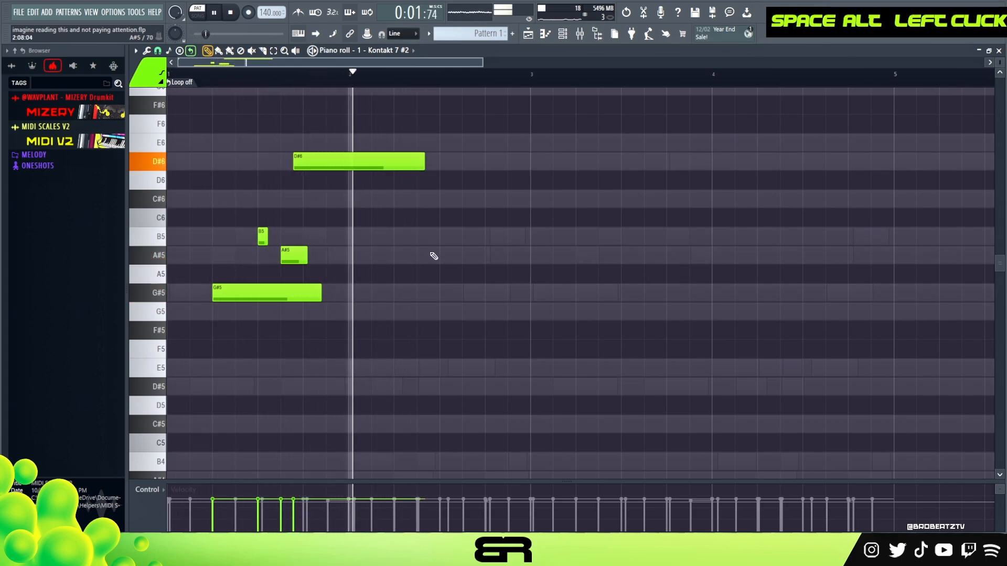
key(space)
- Duplicate the flute phrase from bars 1–2 into bars 3–4 and clear the timeline selection
ctrl+drag(238, 280, 357, 218)
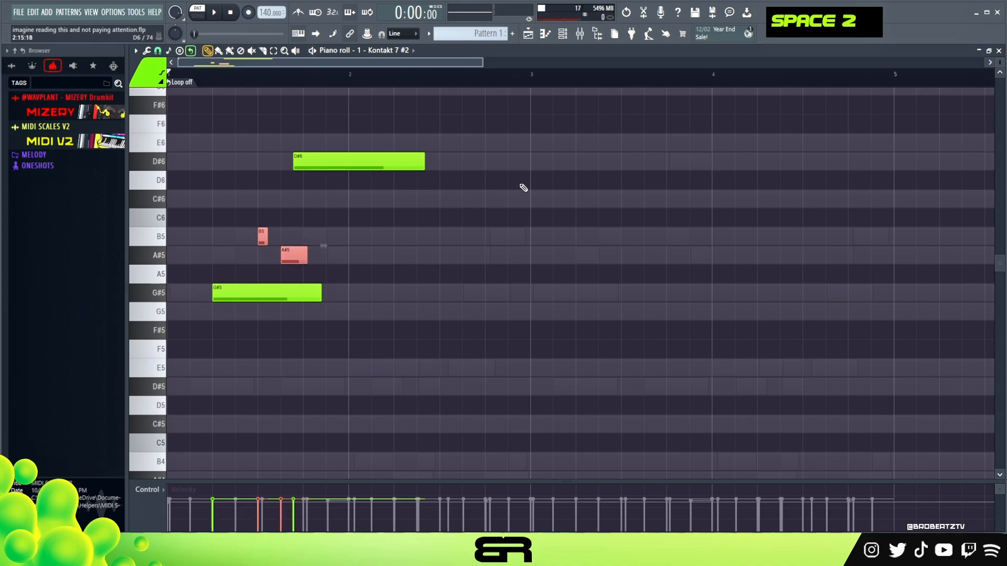
right_click(451, 204)
drag(535, 78, 165, 112)
key(ctrl+b)
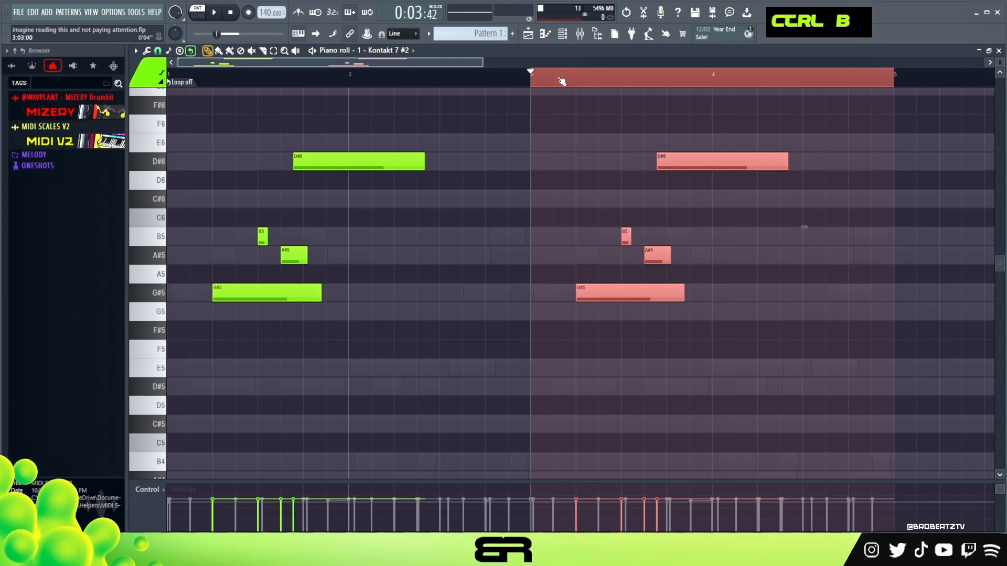
double_click(541, 80)
- Lower the duplicated D#6 across bars 3–4 by an octave and play back the four bars
ctrl+click(698, 163)
key(ctrl+Down)
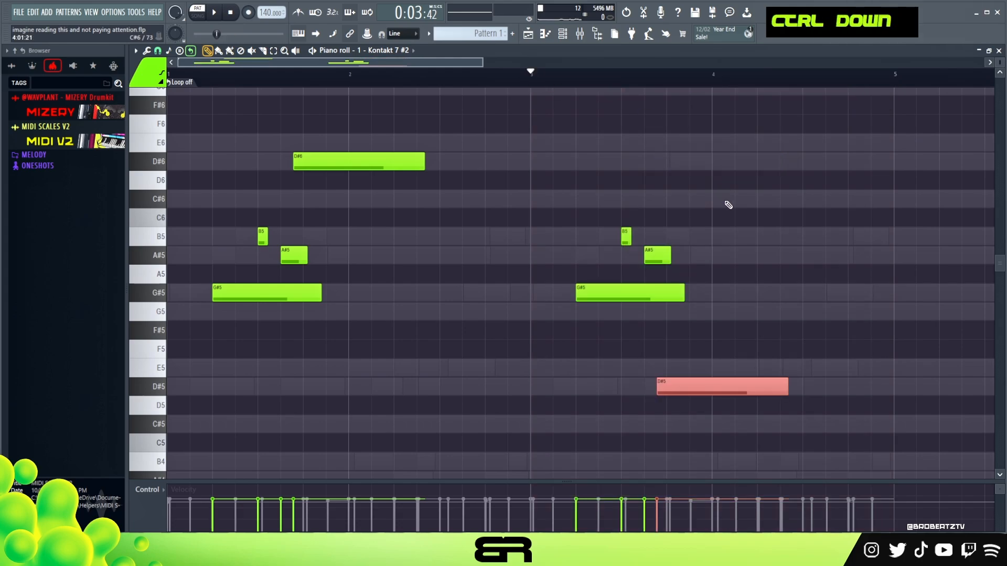
right_click(690, 209)
key(space)
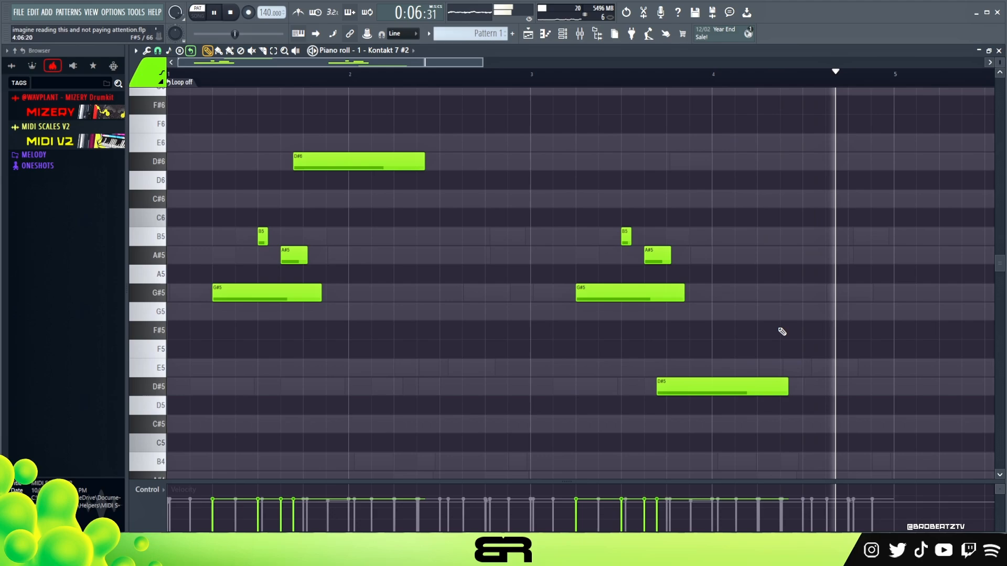
key(space)
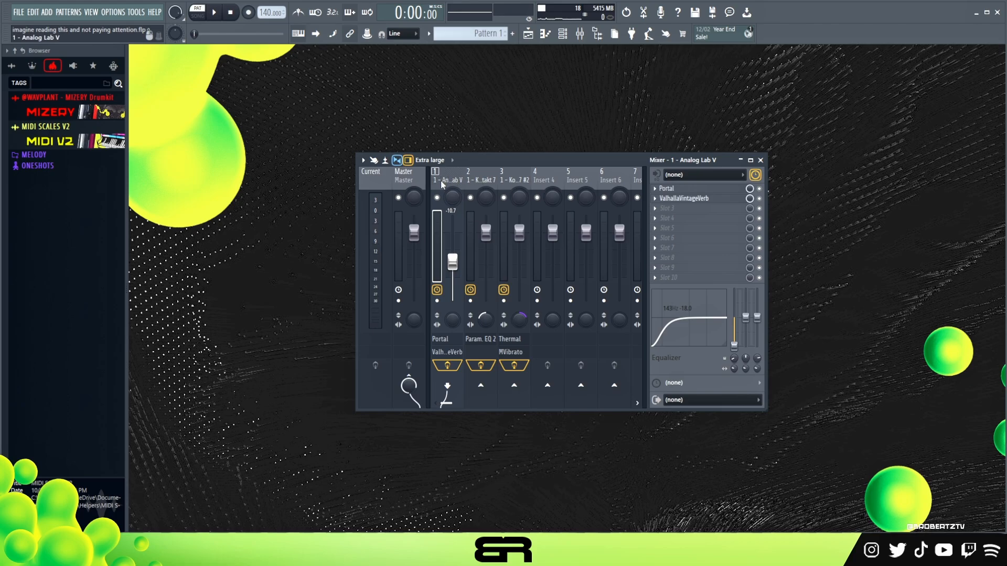
- Solo the Analog Lab V mixer track and compare its playback with the effects bypassed and enabled
right_click(439, 196)
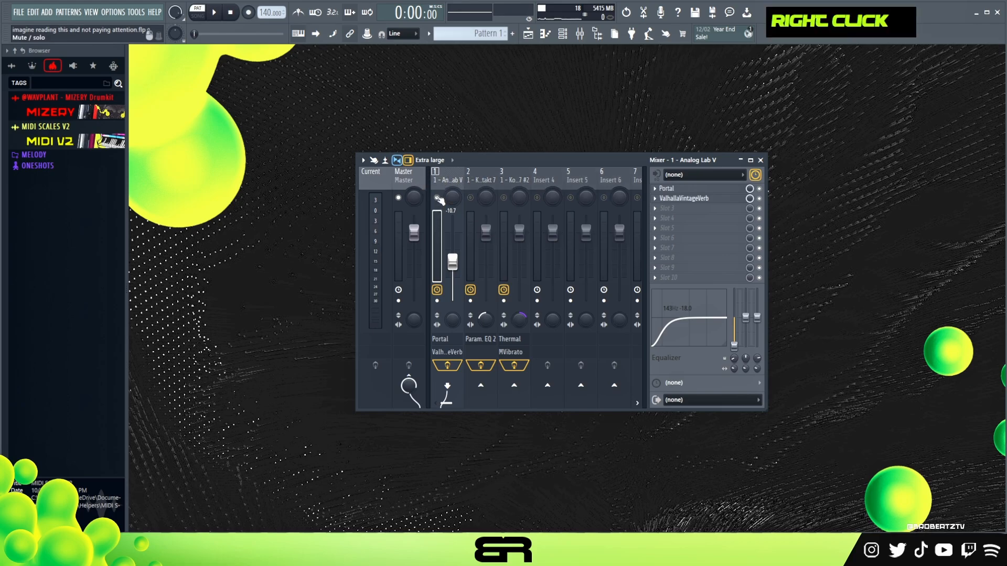
key(space)
key(space)
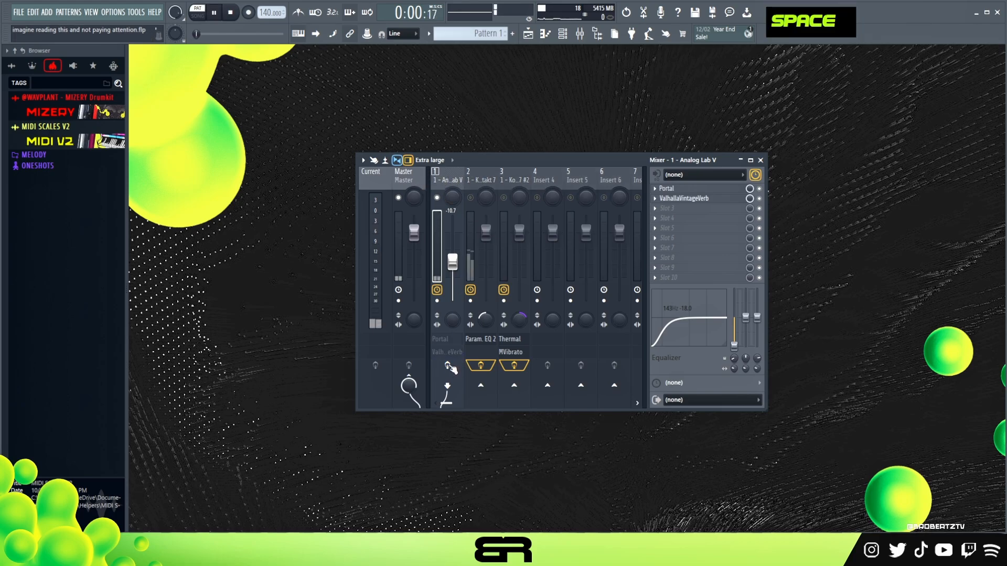
key(space)
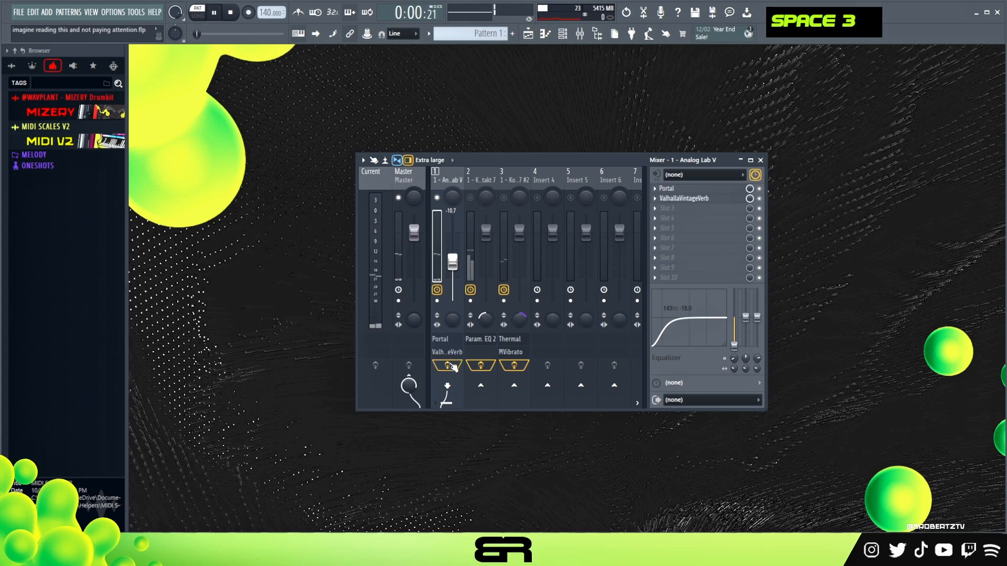
key(space)
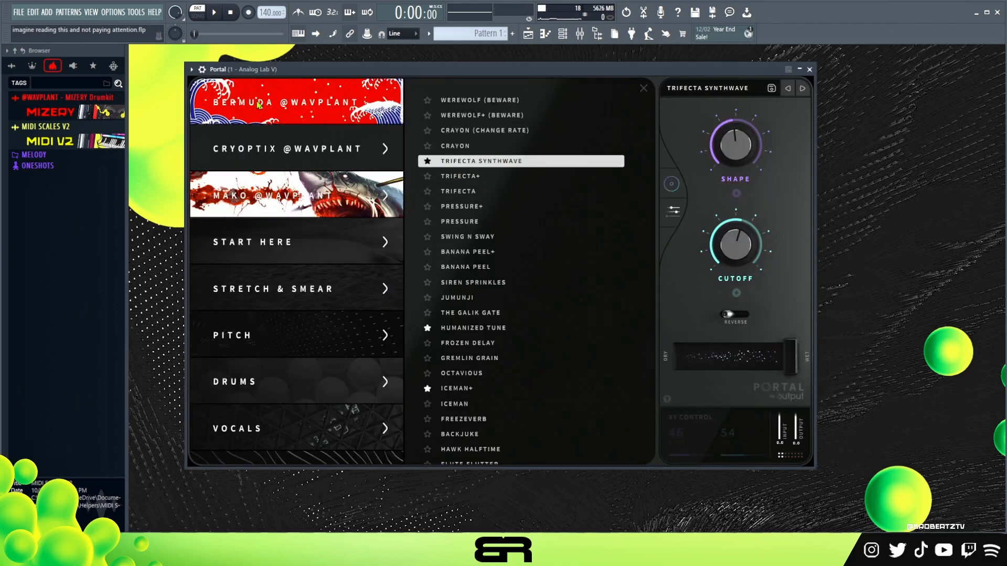
- Review the Portal preset and the ValhallaVintageVerb settings on the Analog Lab V track, and play the track briefly
click(810, 70)
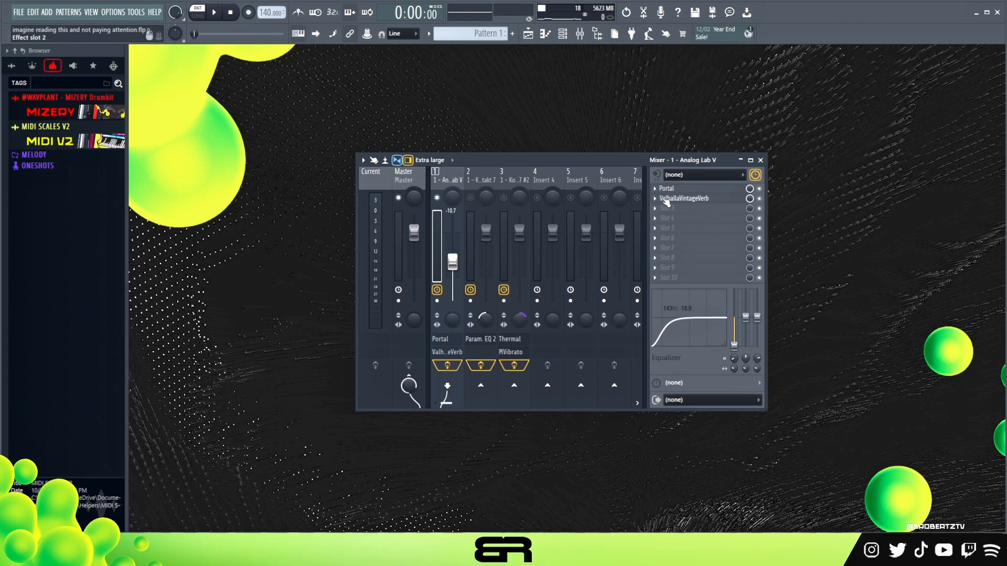
click(718, 200)
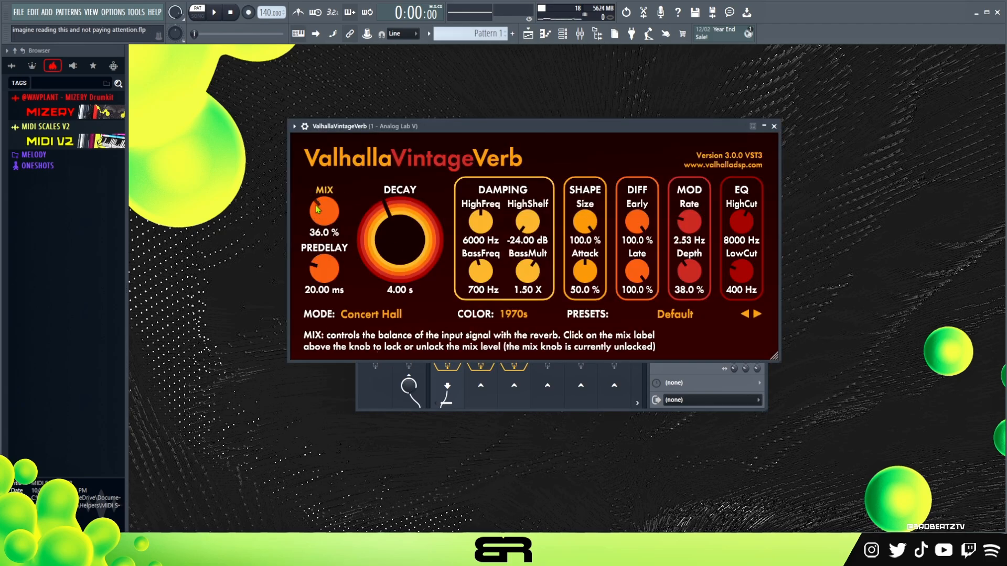
click(774, 126)
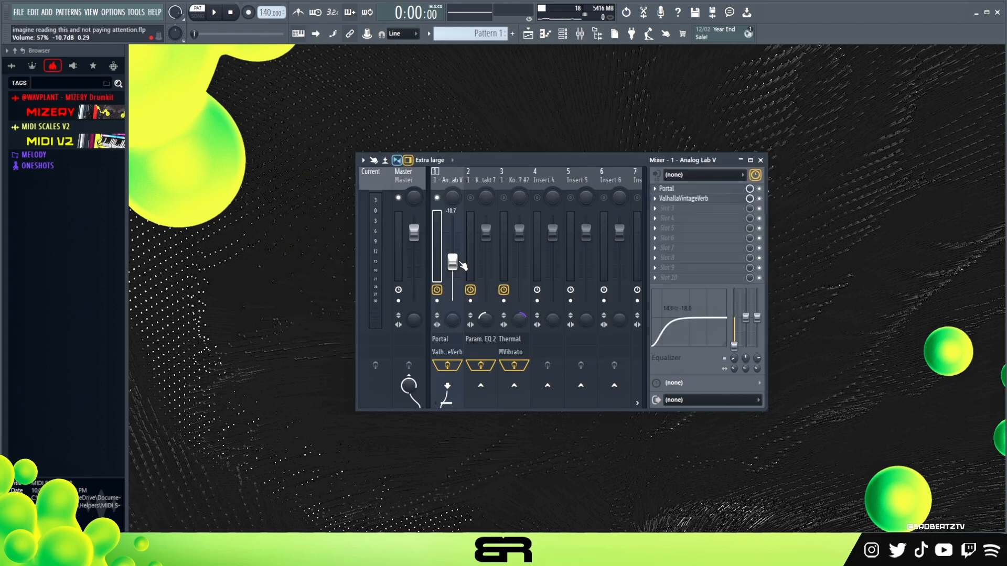
key(space)
key(space)
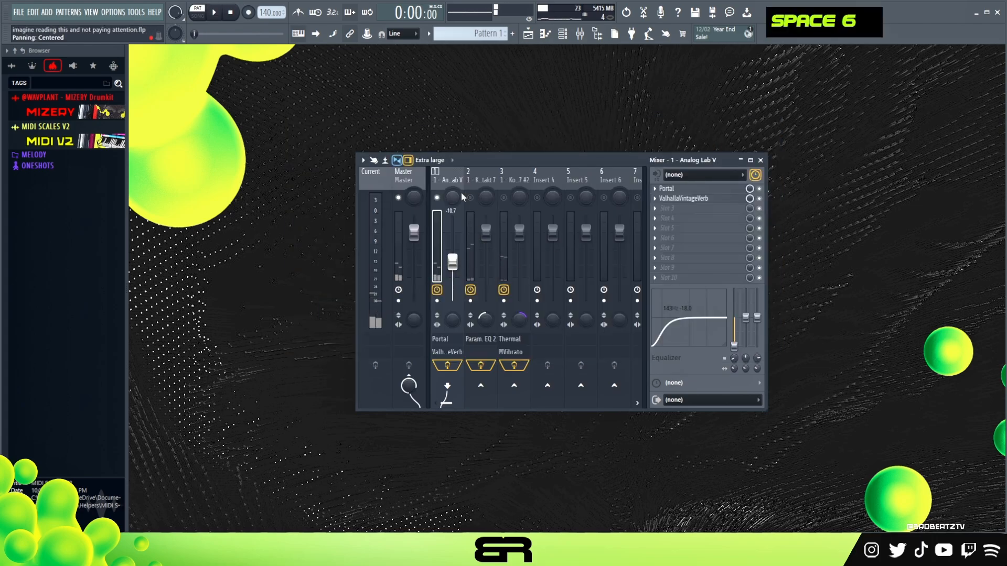
- Examine the Fruity parametric EQ 2 curve on the first Kontakt 7 mixer track and close it
double_click(470, 351)
click(709, 187)
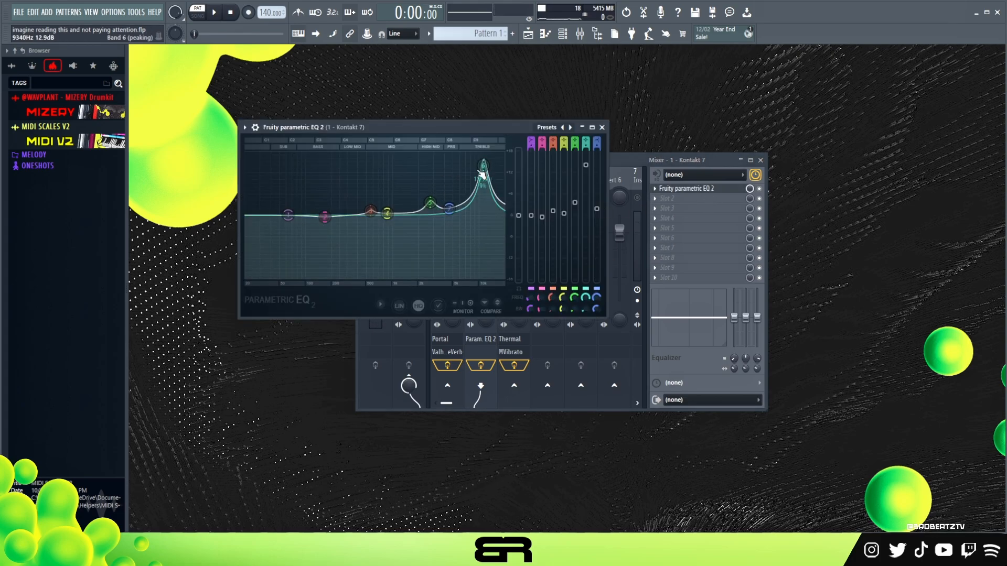
click(601, 128)
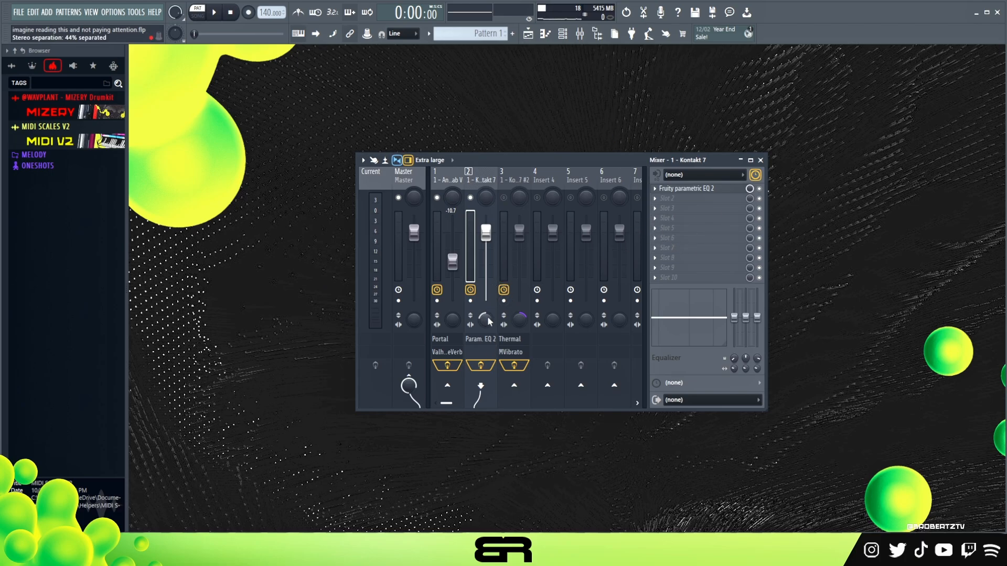
- Compare the first Kontakt 7 track's playback with its EQ bypassed and enabled, and lower the Analog Lab V fader to -11.1 dB
click(481, 366)
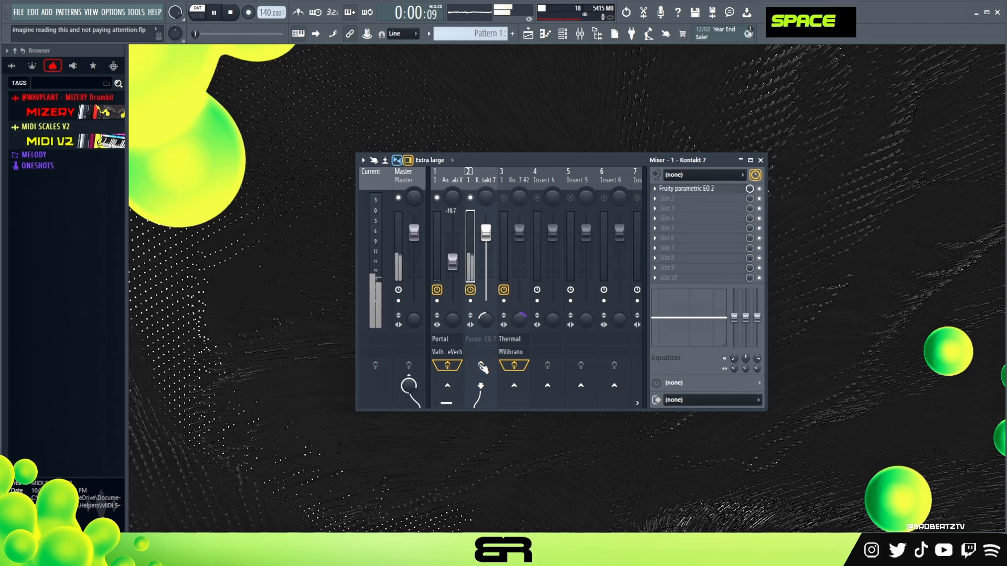
click(480, 366)
key(space)
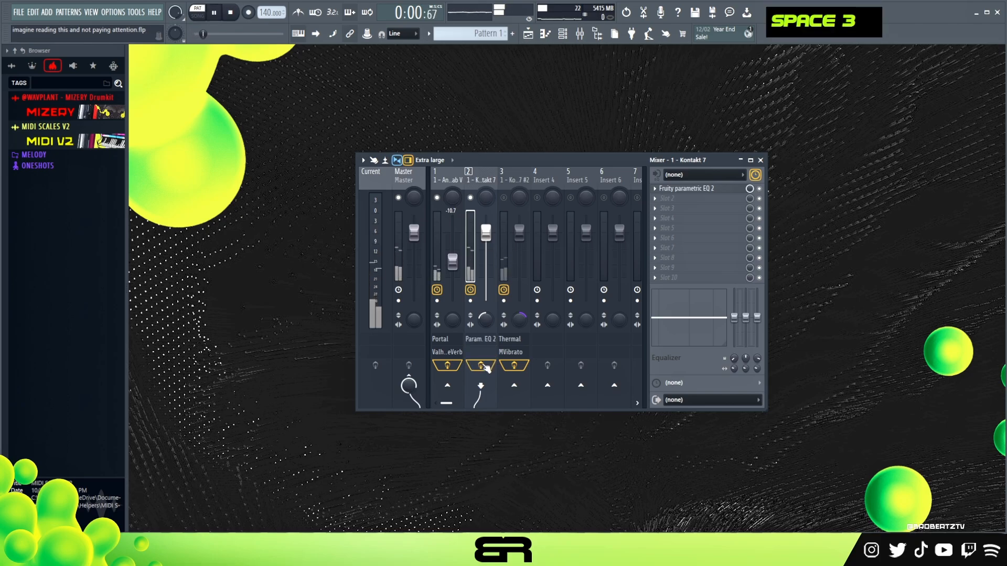
key(space)
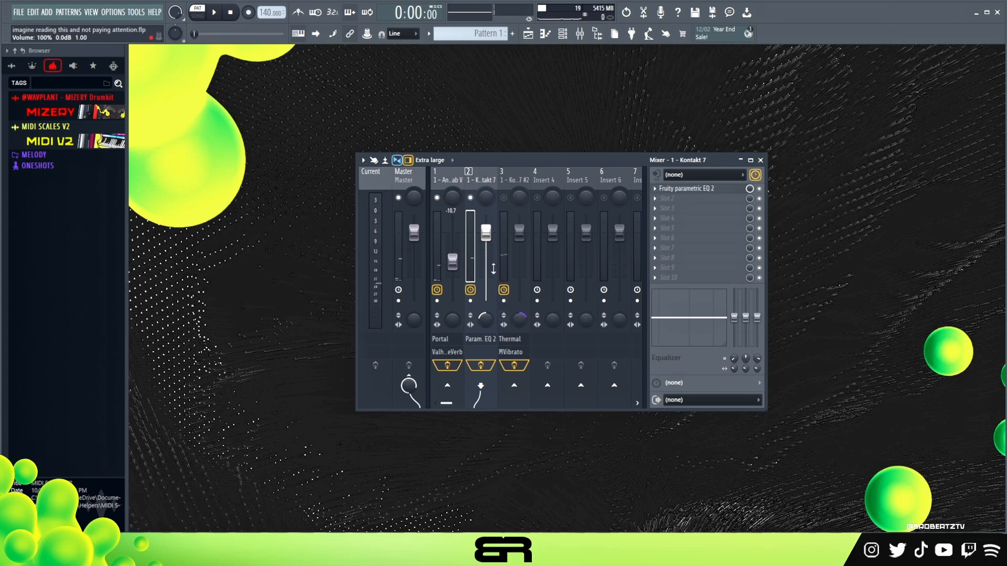
drag(456, 265, 456, 266)
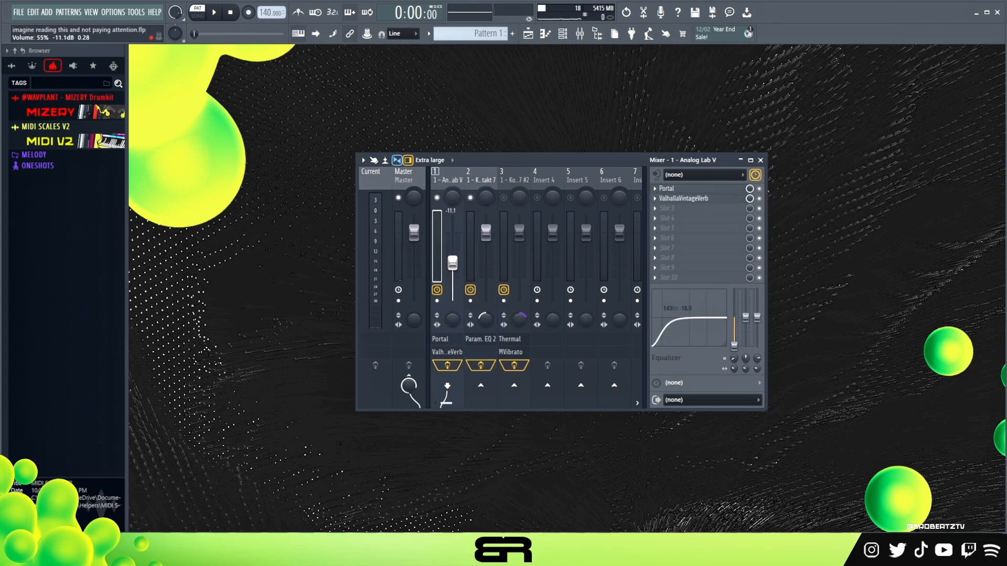
- Solo the Kontakt 7 #2 mixer track and compare its playback with Thermal and MVibrato bypassed and enabled
click(511, 200)
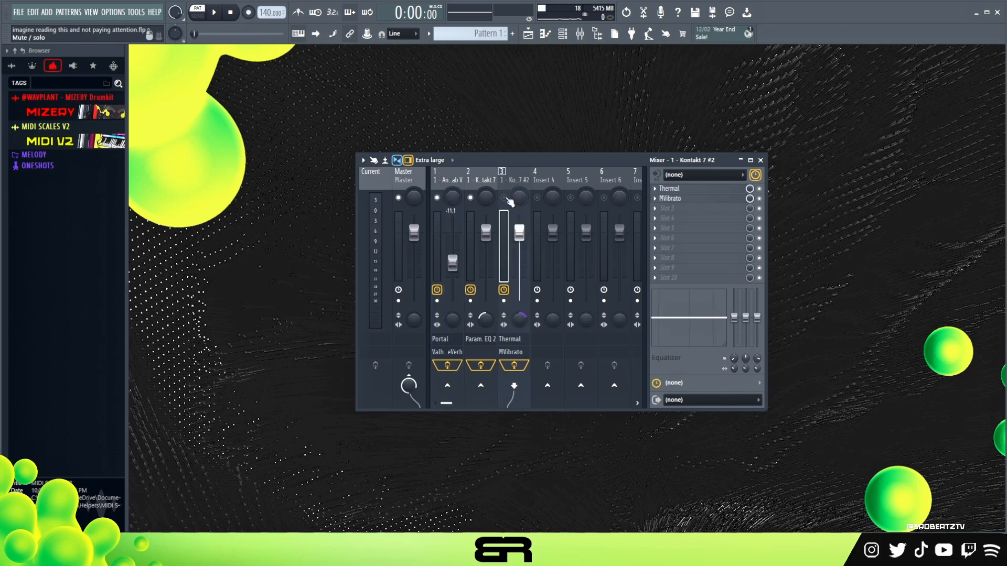
right_click(504, 197)
click(515, 365)
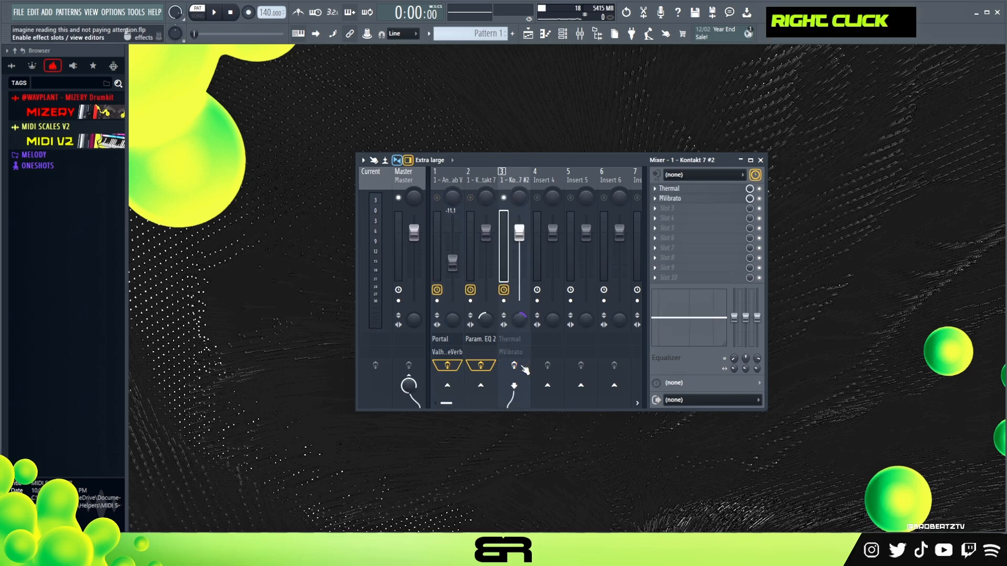
key(space)
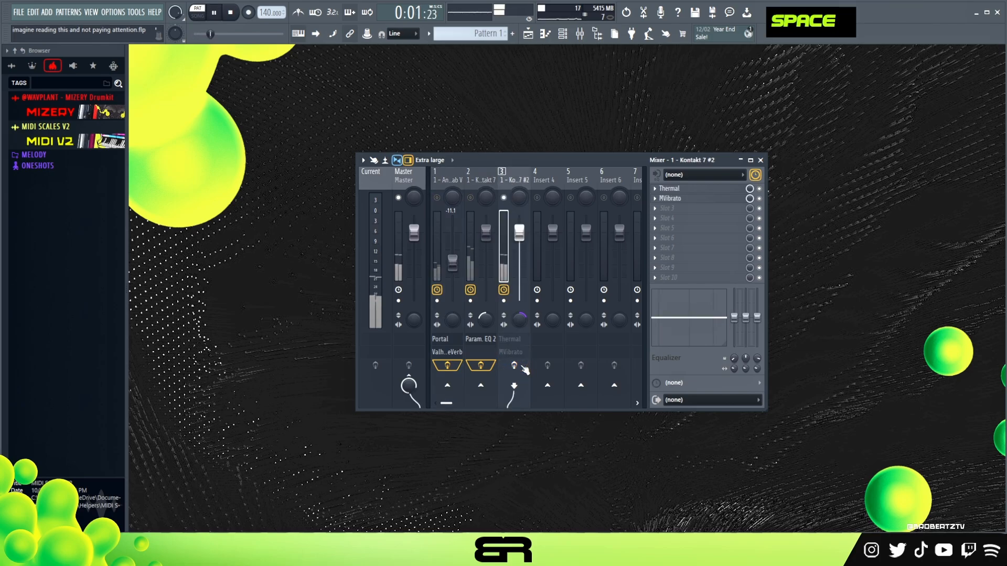
key(space)
key(space)
click(516, 367)
key(space)
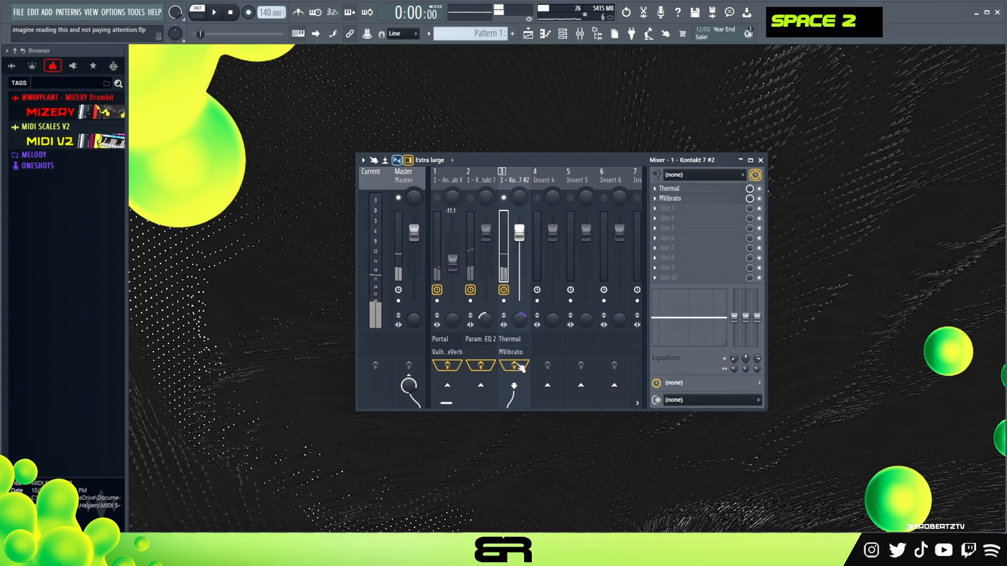
- Review the Melody Flanger preset in the Thermal effect on the Kontakt 7 #2 mixer track and close it
click(478, 178)
click(517, 179)
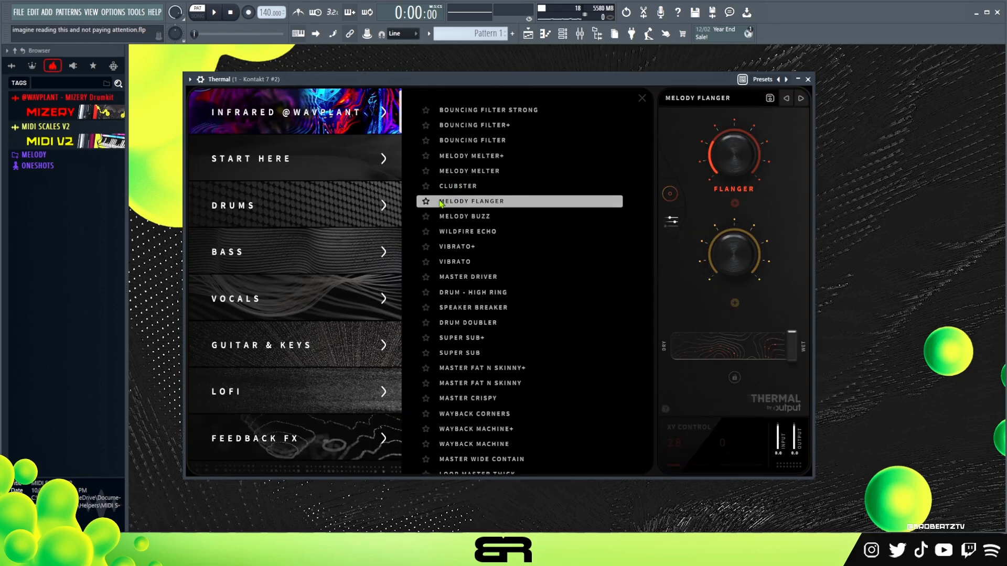
click(808, 79)
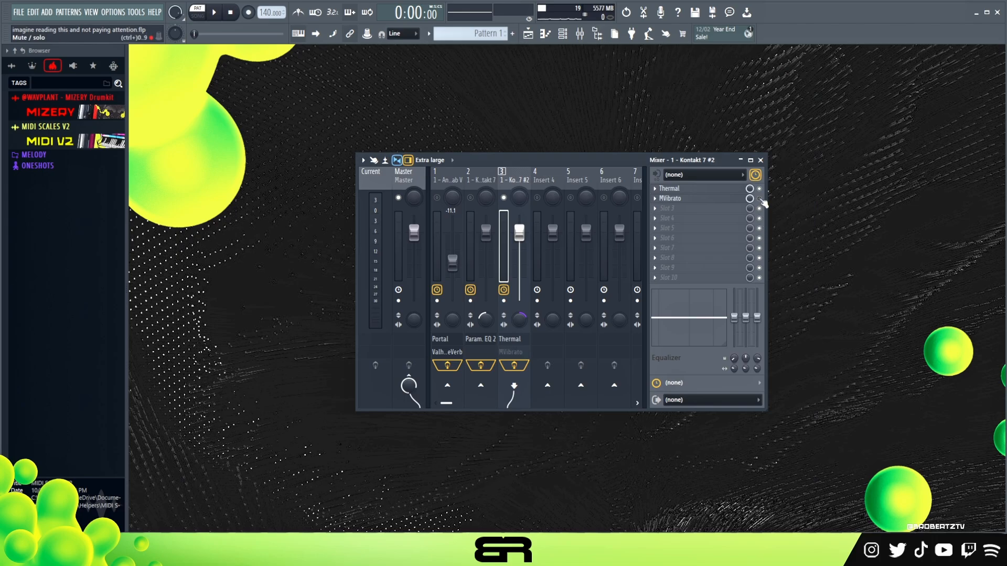
- Compare the Kontakt 7 #2 track's playback with MVibrato bypassed and enabled, and examine the MVibrato depth and rate settings
key(space)
double_click(762, 196)
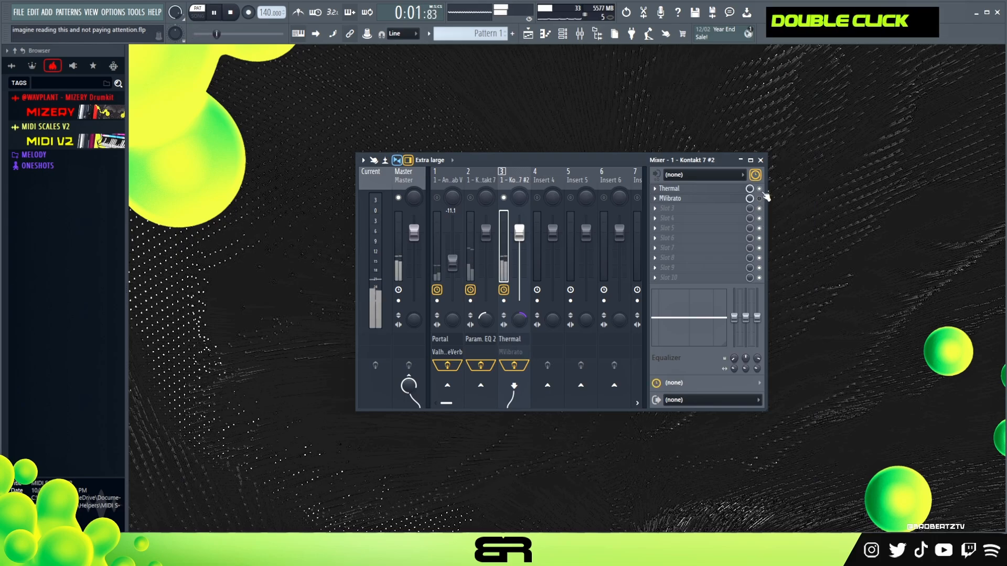
key(space)
click(759, 199)
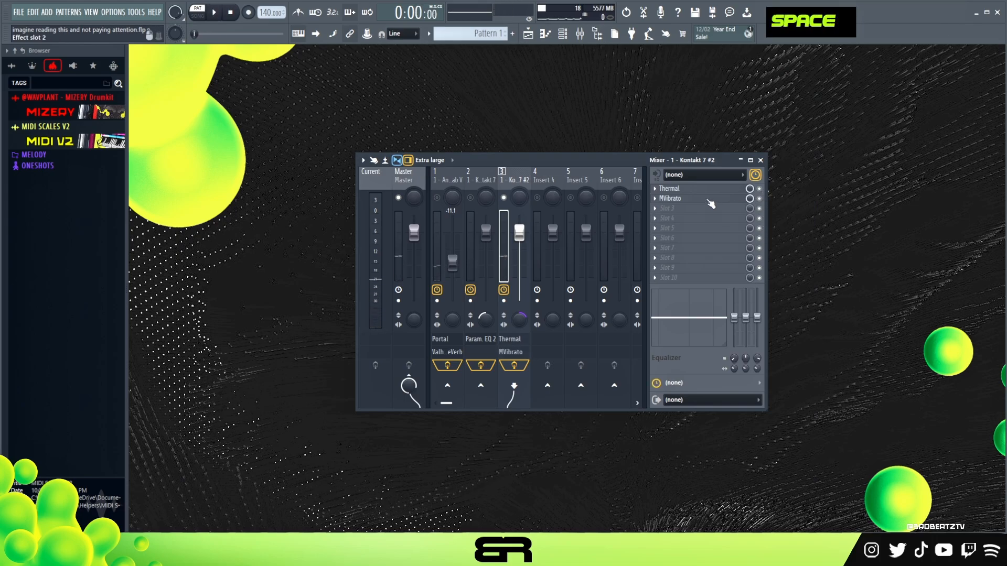
click(708, 199)
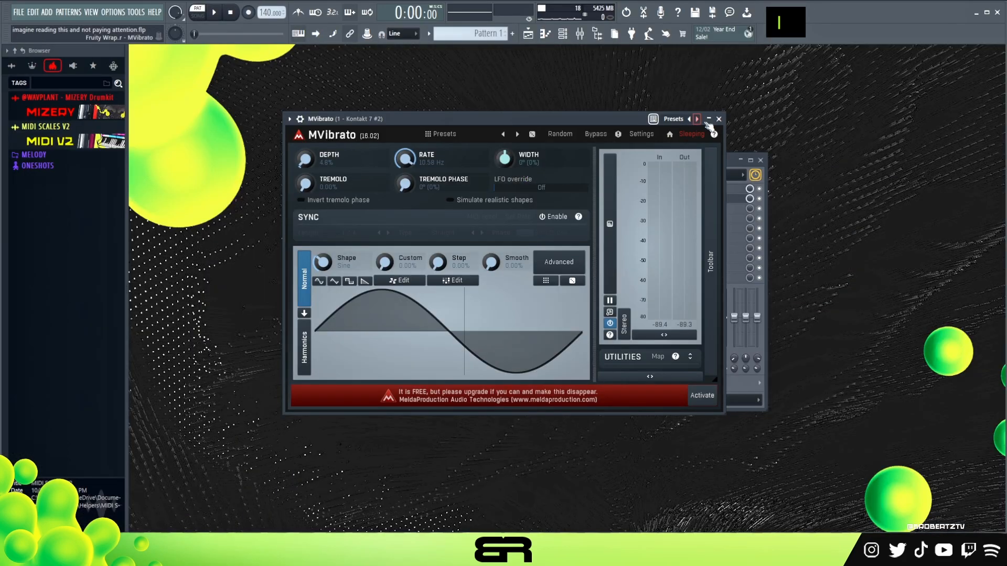
click(717, 119)
- Unsolo the Kontakt 7 #2 track, select the Analog Lab V mixer track and play all tracks together
right_click(470, 200)
right_click(471, 199)
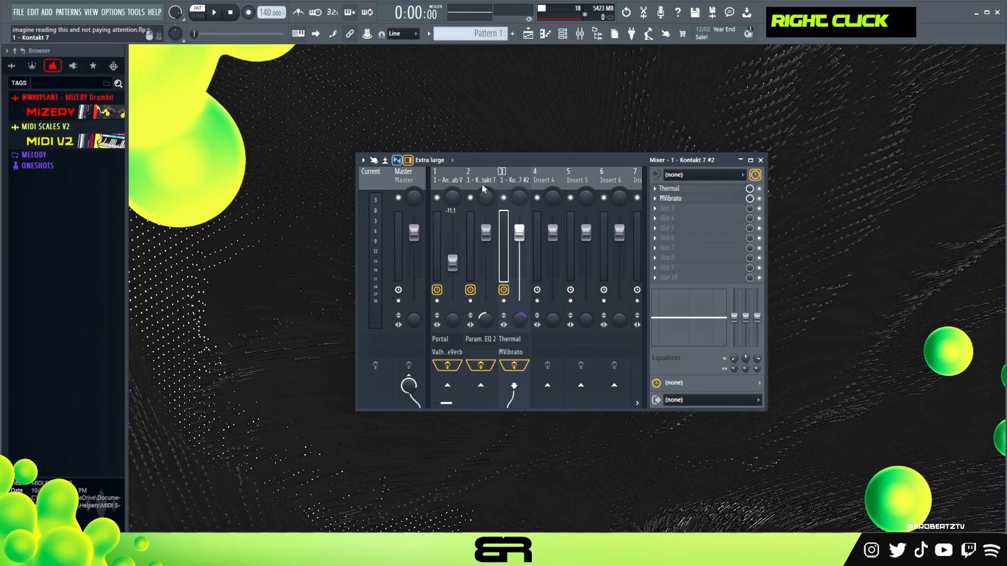
drag(504, 178, 422, 183)
key(space)
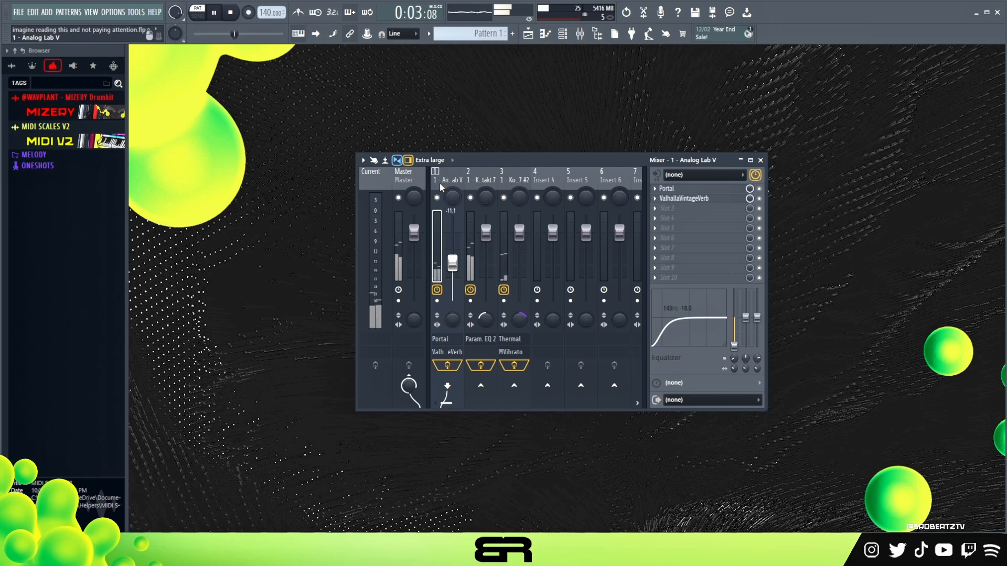
- Pan the Kontakt 7 and Kontakt 7 #2 mixer tracks slightly in opposite directions during playback, and stop the pattern
scroll(519, 198, up, 2)
scroll(519, 198, down, 2)
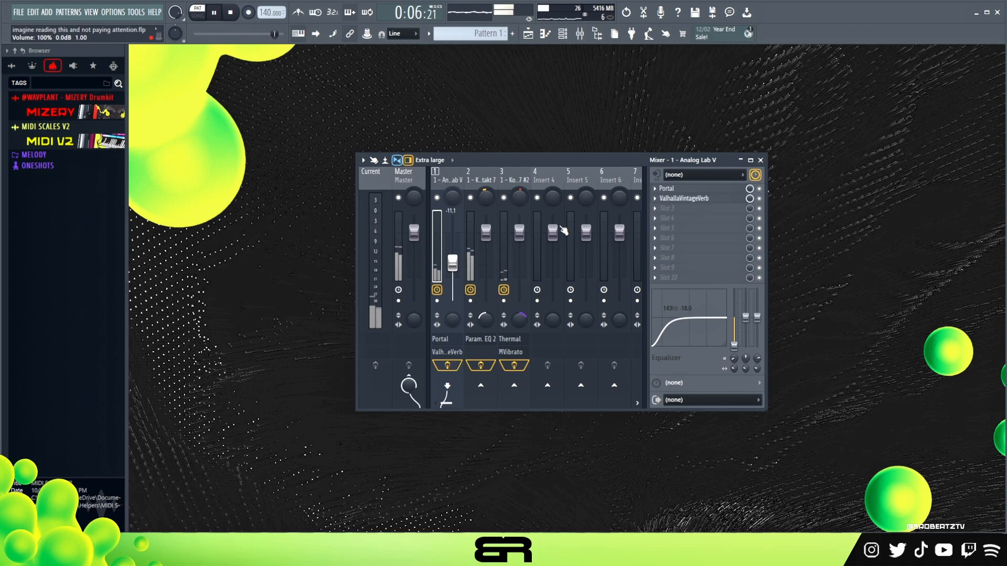
key(space)
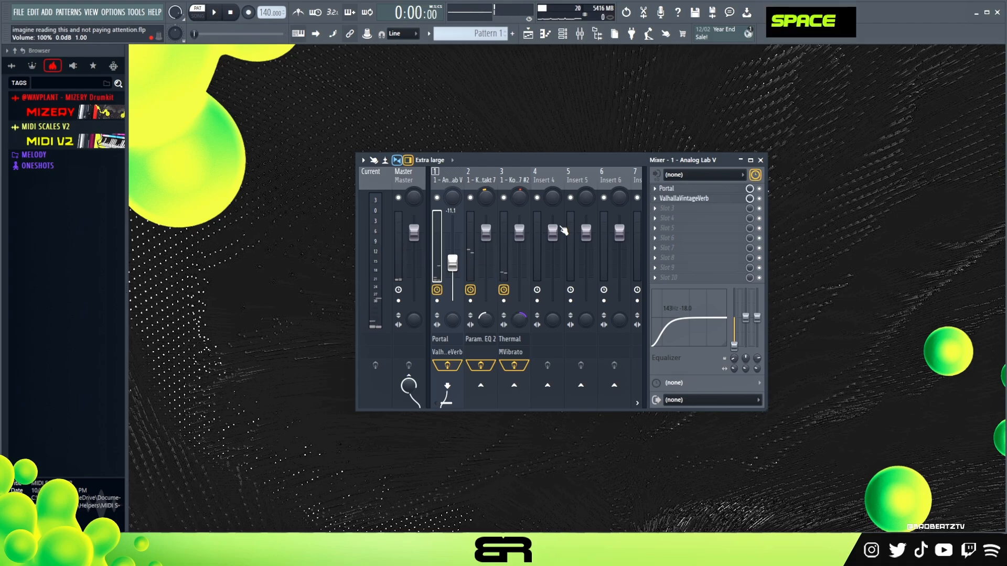